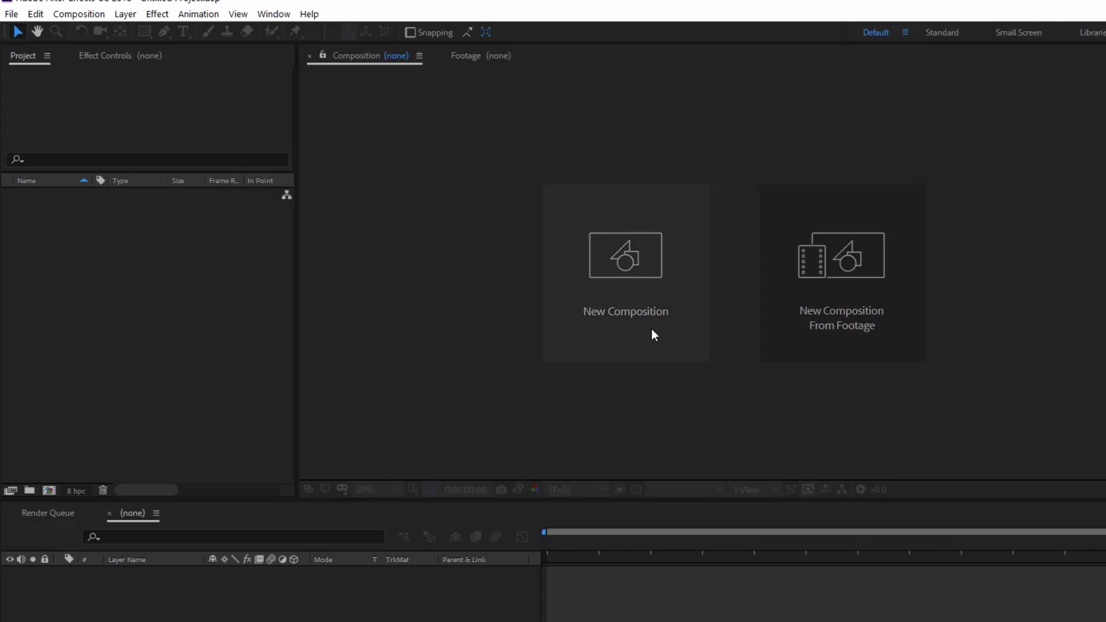
# Create a 1920×1080, 29.97 fps, 30-second composition named Main Comp.
pyautogui.click(637, 287)
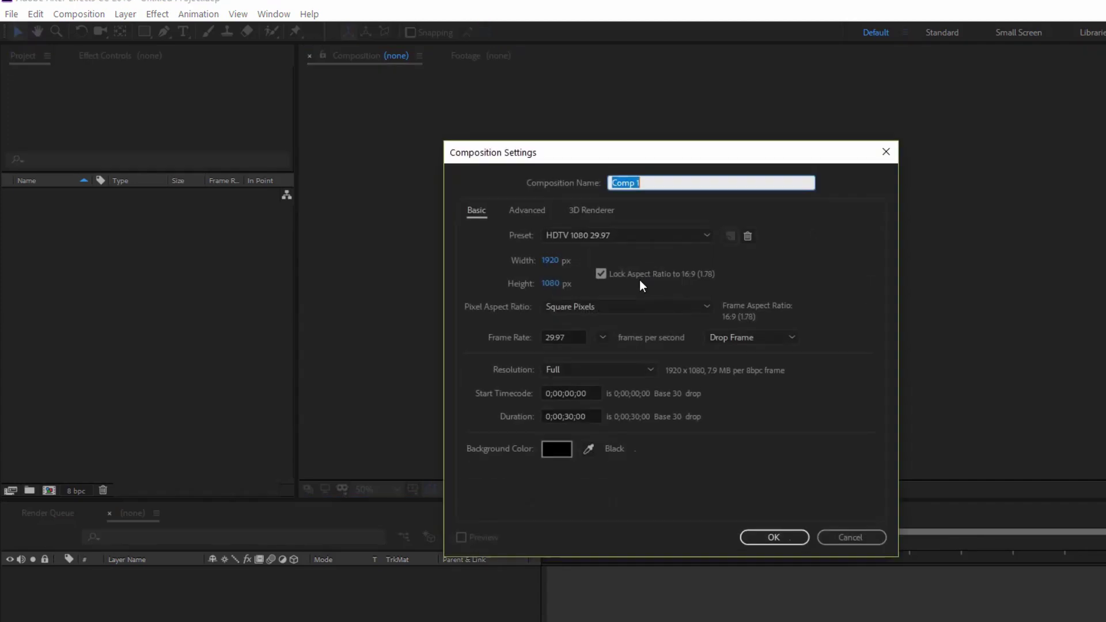
pyautogui.write('Main')
pyautogui.click(761, 537)
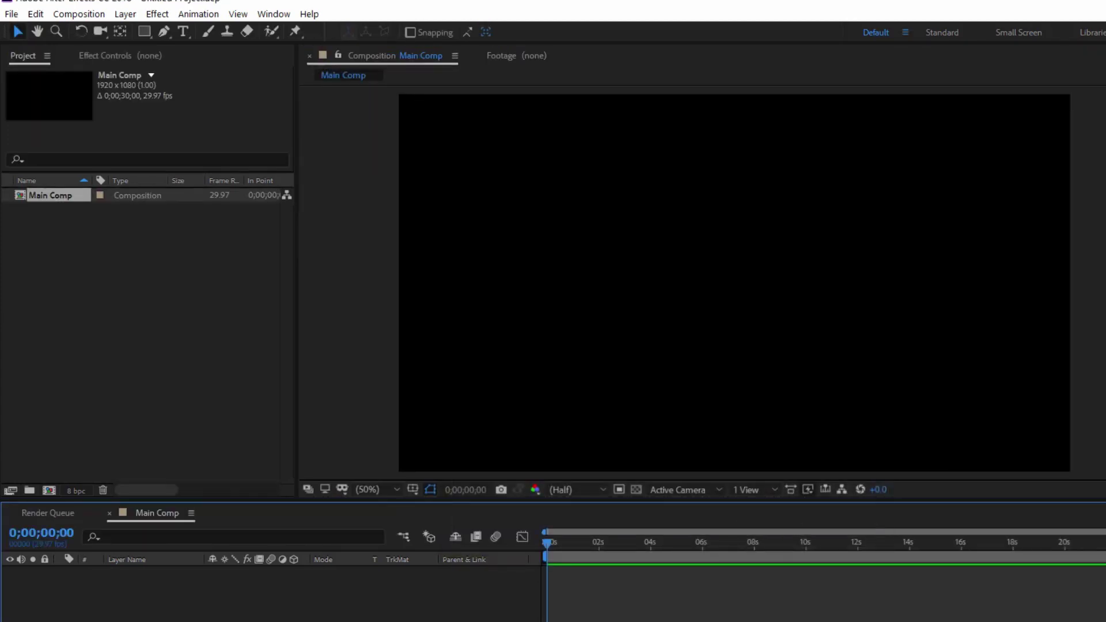
# Import the logo_t.png image into the project.
pyautogui.doubleClick(72, 313)
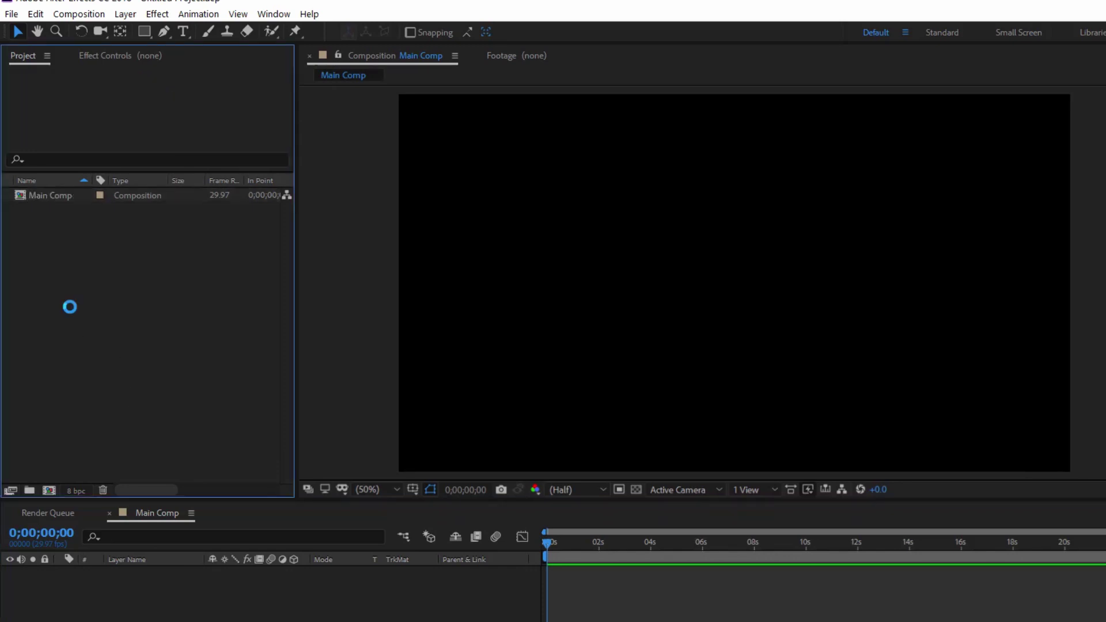
pyautogui.click(183, 137)
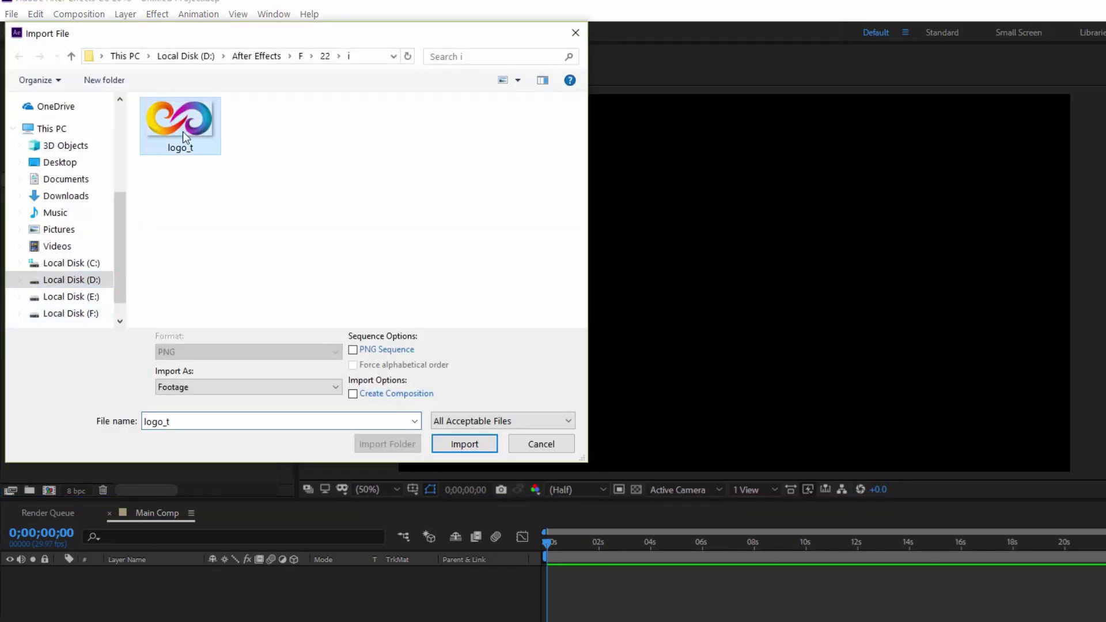
pyautogui.click(464, 444)
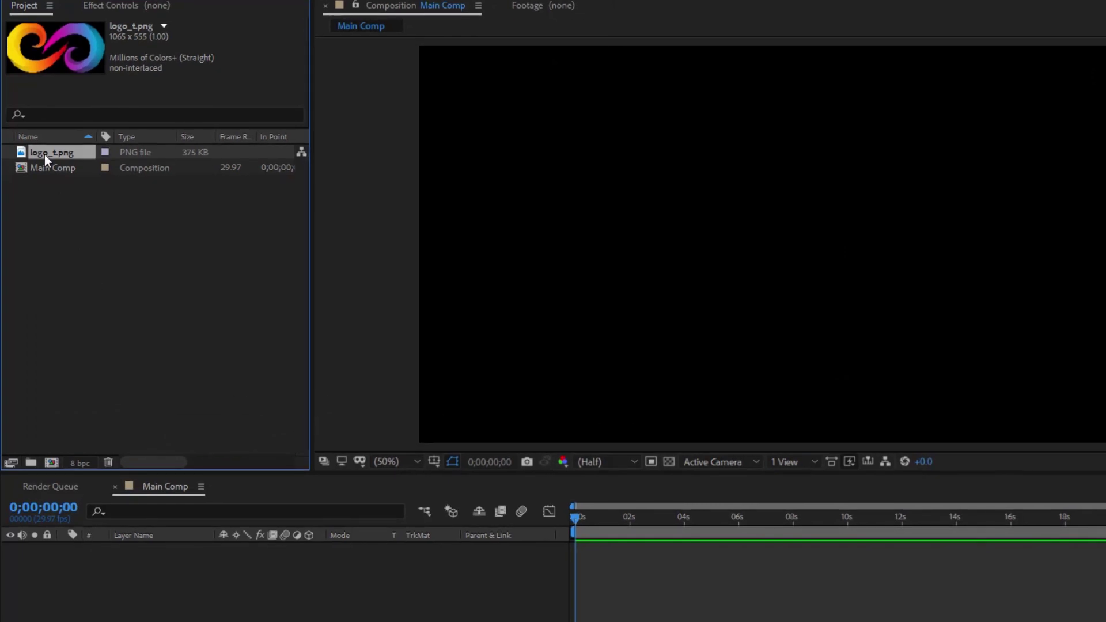
# Add logo_t.png to the Main Comp timeline and set its scale to 110%.
pyautogui.moveTo(45, 153); pyautogui.dragTo(86, 425)
pyautogui.press('s')
pyautogui.moveTo(105, 551); pyautogui.dragTo(105, 556)
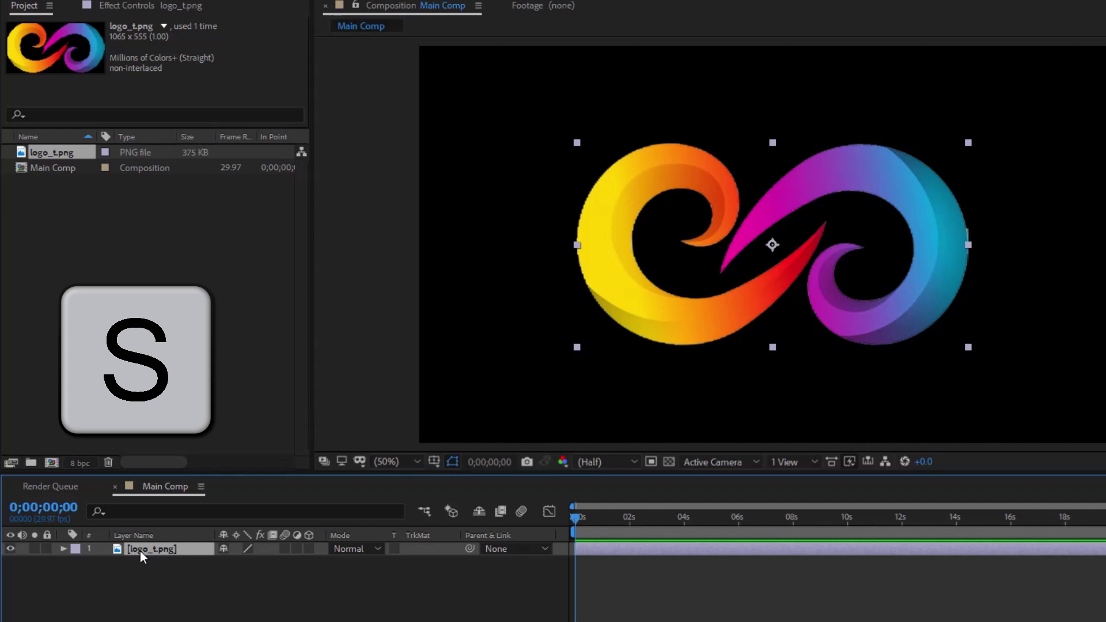
pyautogui.press('s')
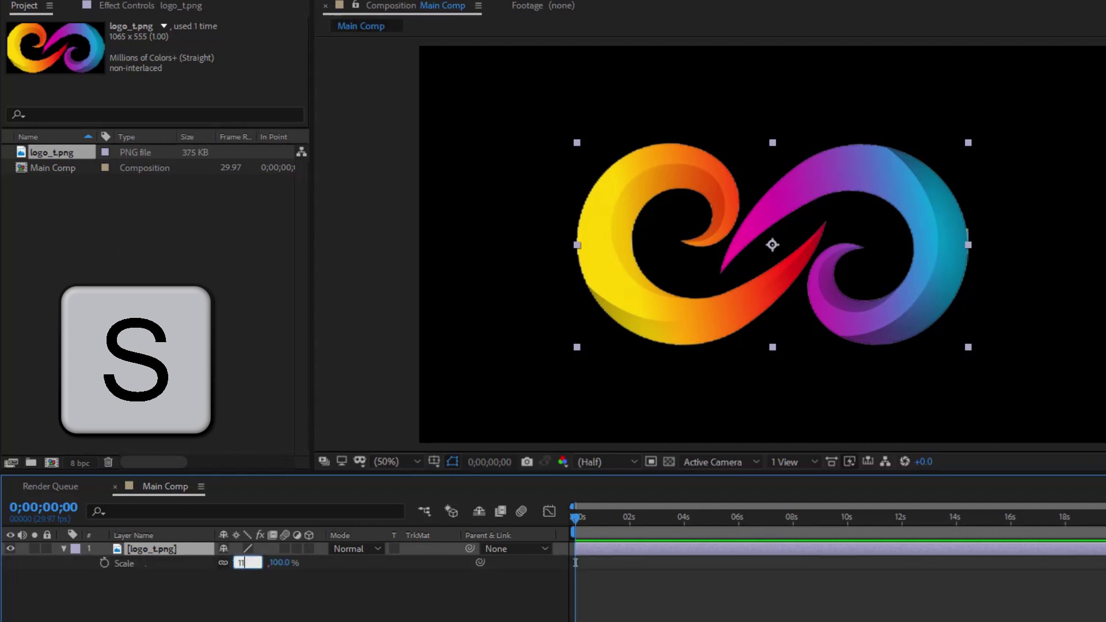
pyautogui.write('0')
pyautogui.press('Return')
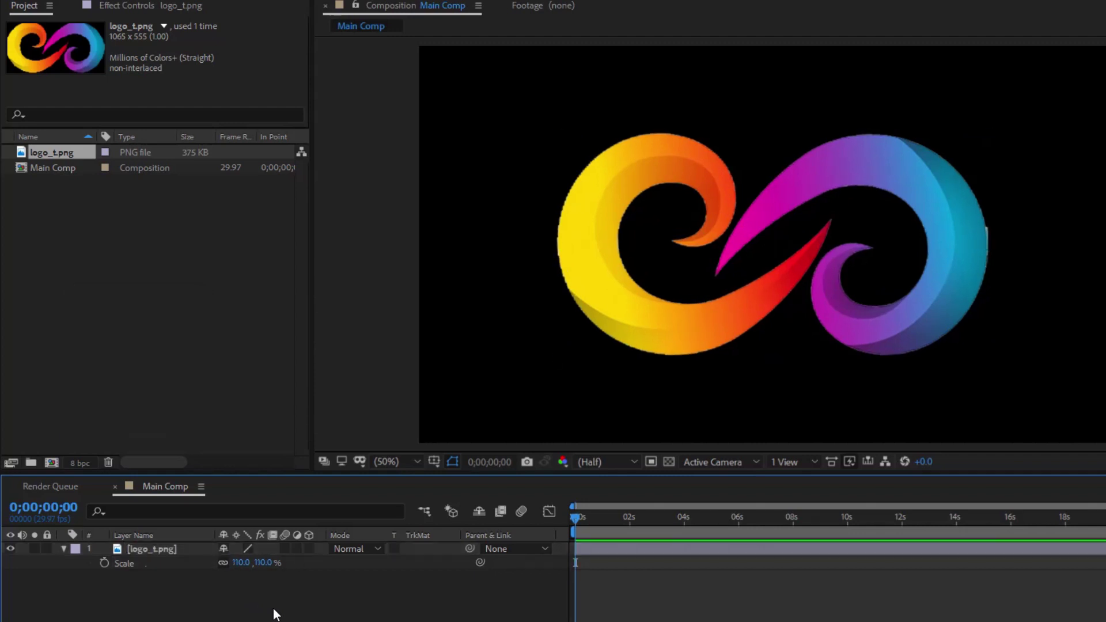
pyautogui.click(64, 548)
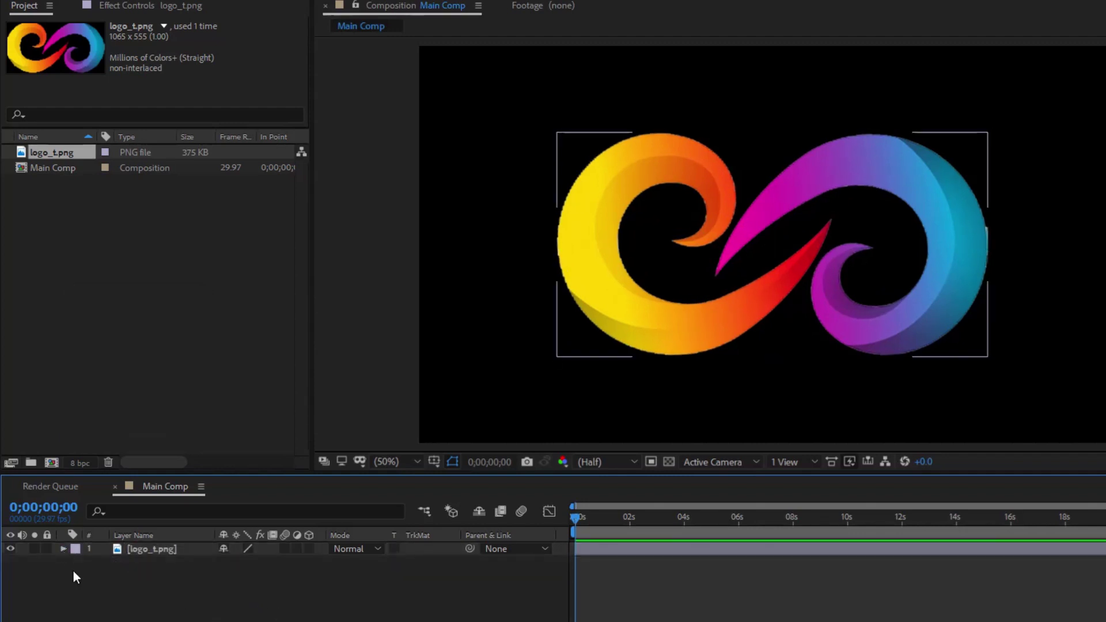
pyautogui.click(148, 548)
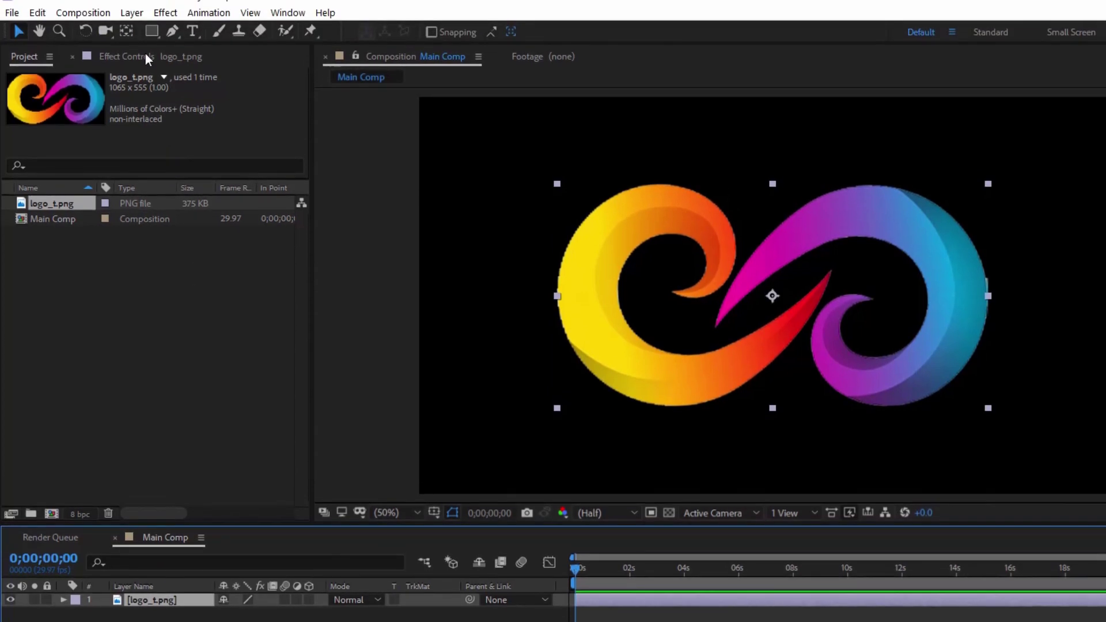
# Draw Mask 1 as a tall, narrow rectangle near the comp's left edge on the logo layer.
pyautogui.click(150, 33)
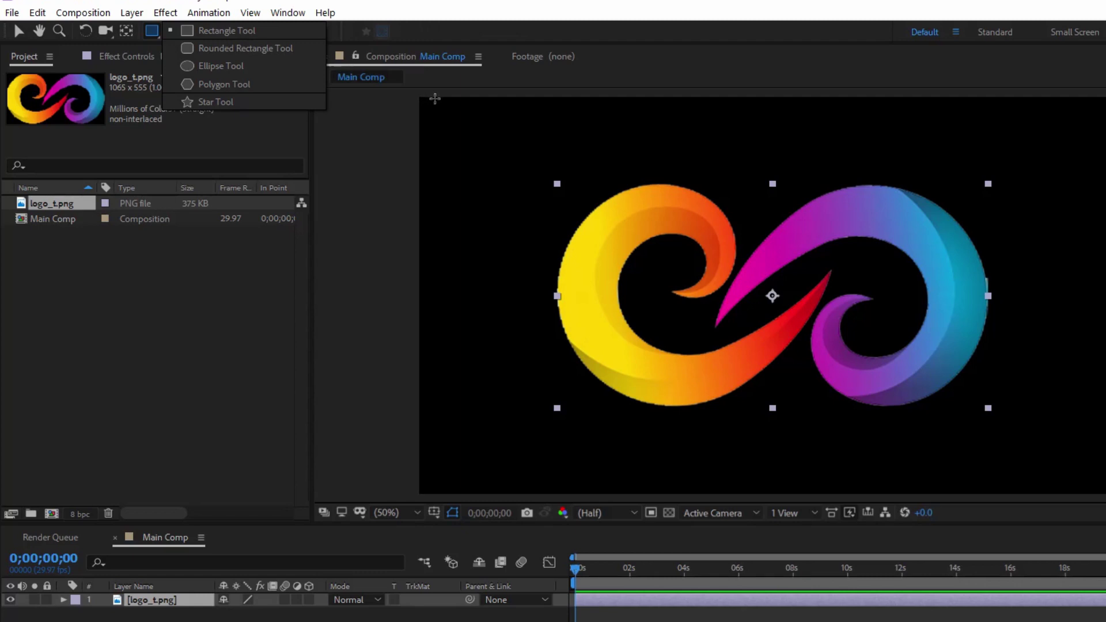
pyautogui.moveTo(435, 97); pyautogui.dragTo(519, 496)
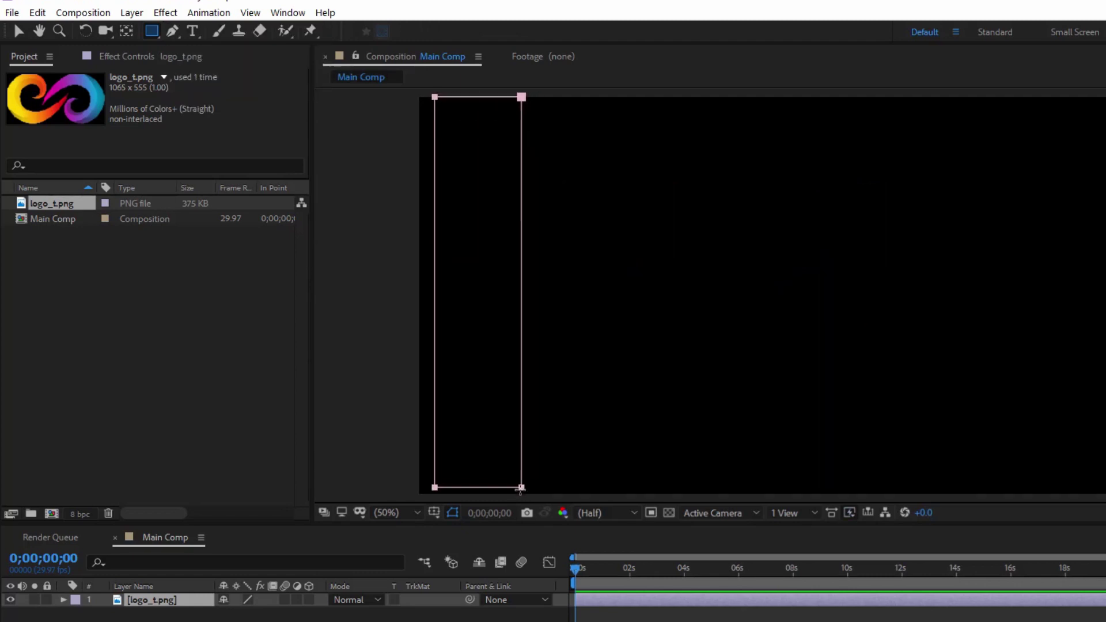
pyautogui.moveTo(519, 496); pyautogui.dragTo(522, 496)
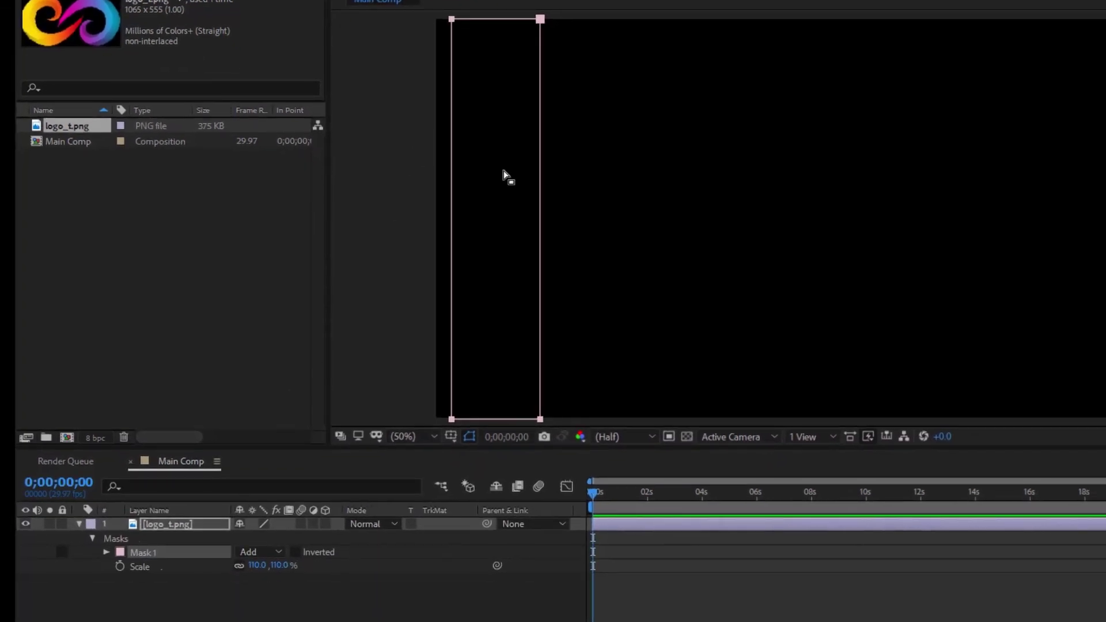
pyautogui.moveTo(541, 21); pyautogui.dragTo(575, 21)
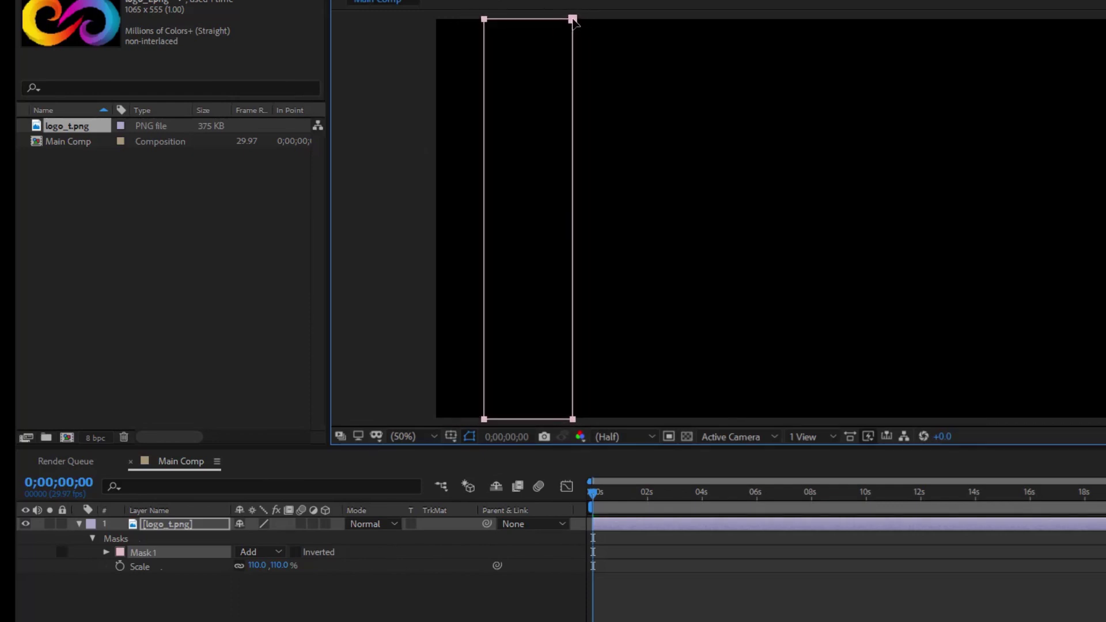
pyautogui.click(106, 551)
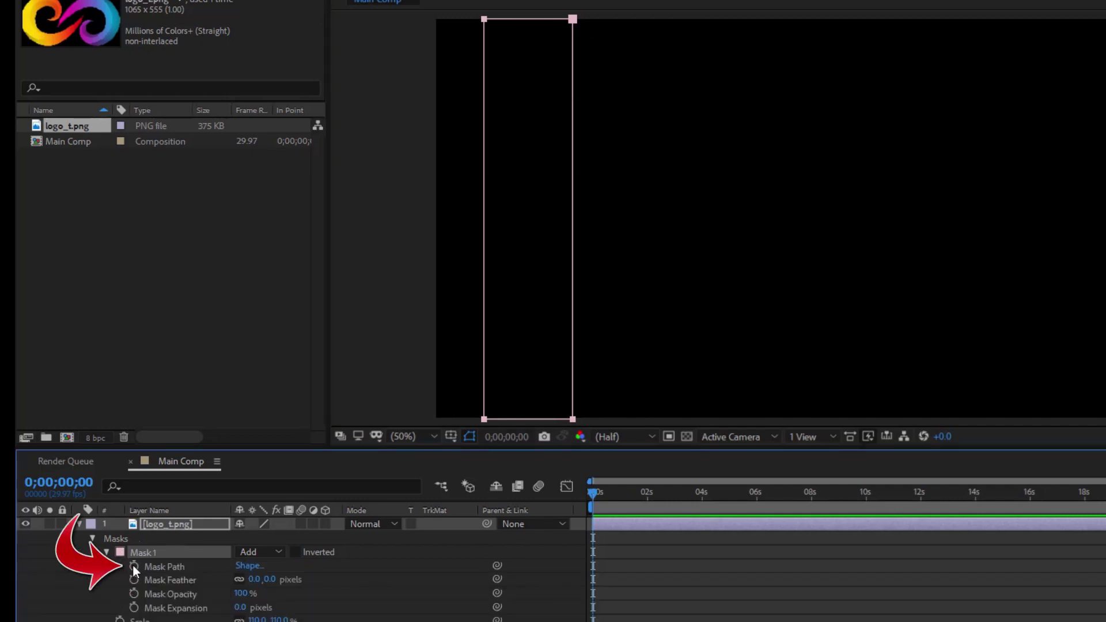
# Keyframe Mask 1's path at the left edge at 0s and the right edge at 5s.
pyautogui.click(134, 567)
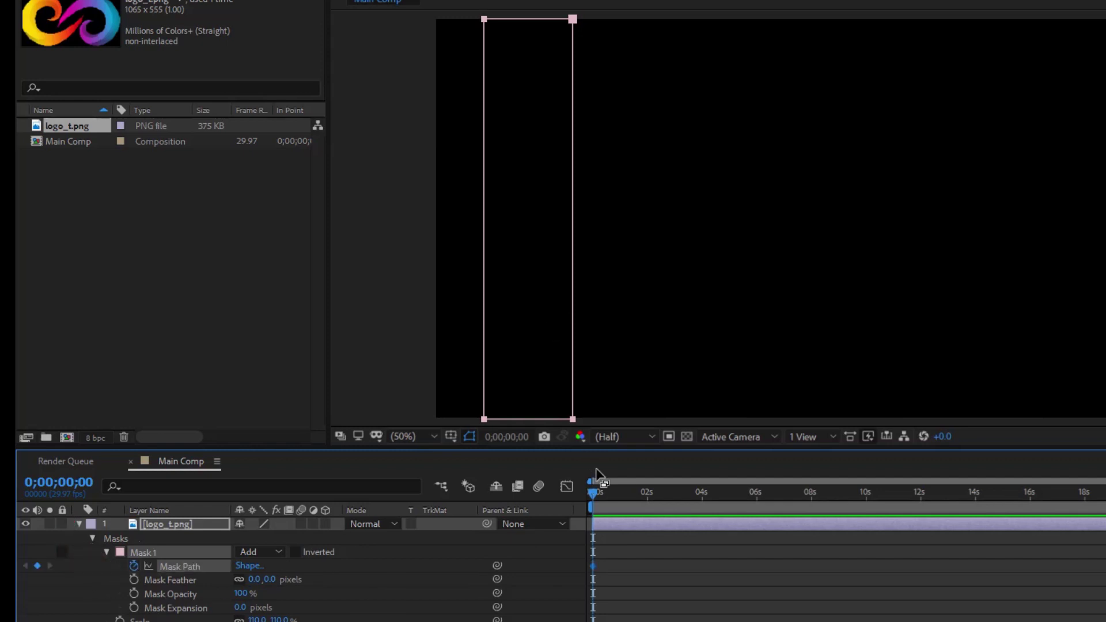
pyautogui.moveTo(551, 489); pyautogui.dragTo(687, 495)
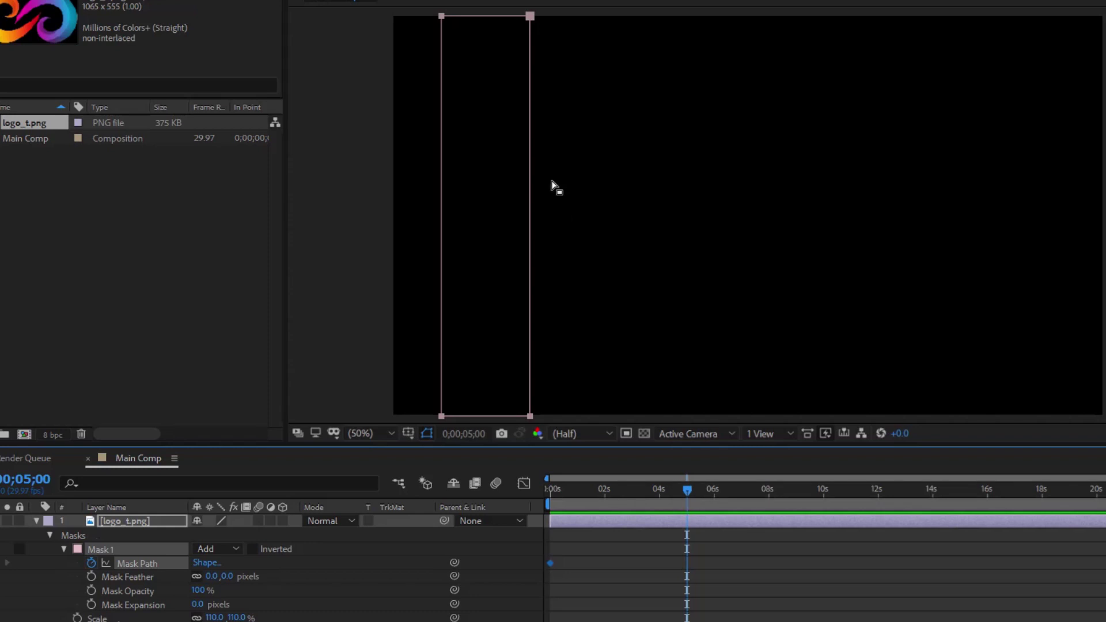
pyautogui.moveTo(548, 22); pyautogui.dragTo(1062, 15)
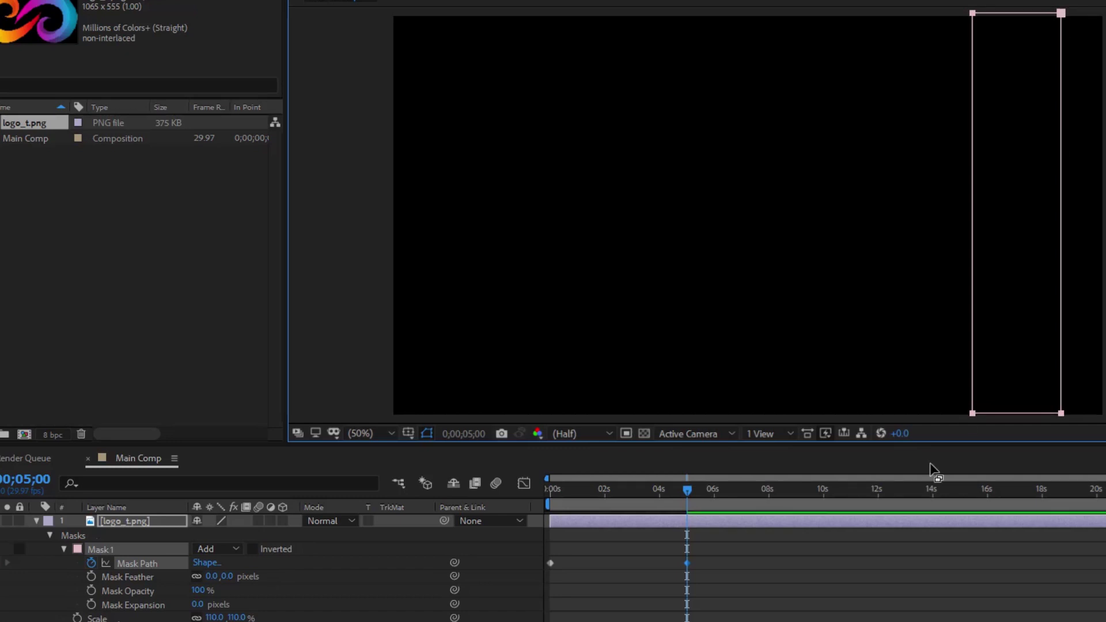
pyautogui.click(50, 535)
pyautogui.click(75, 590)
pyautogui.press('space')
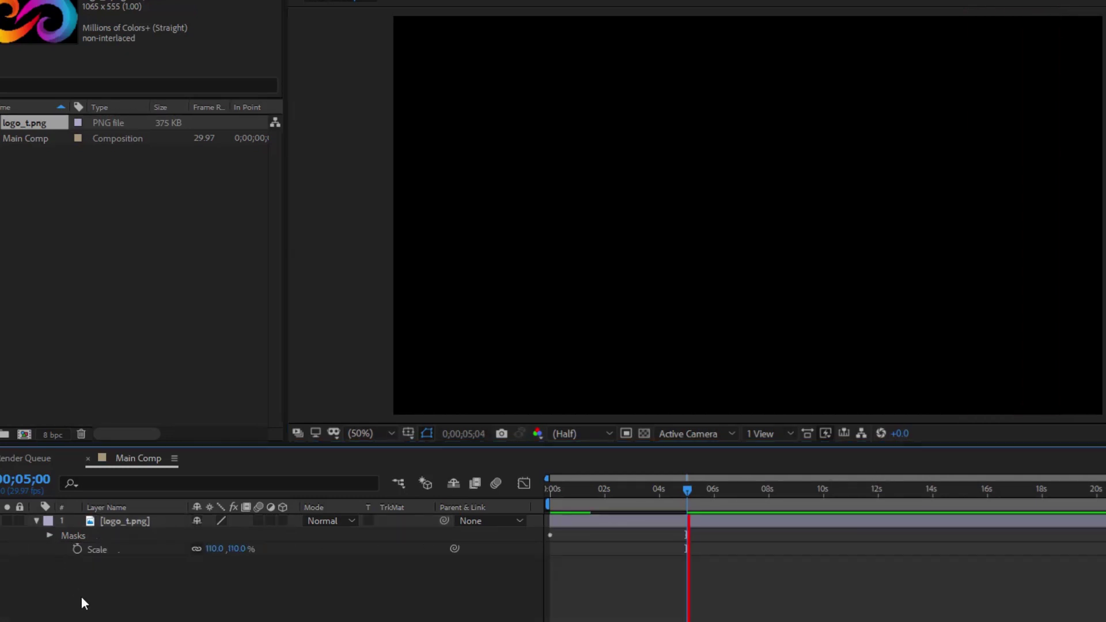
pyautogui.moveTo(688, 490); pyautogui.dragTo(550, 490)
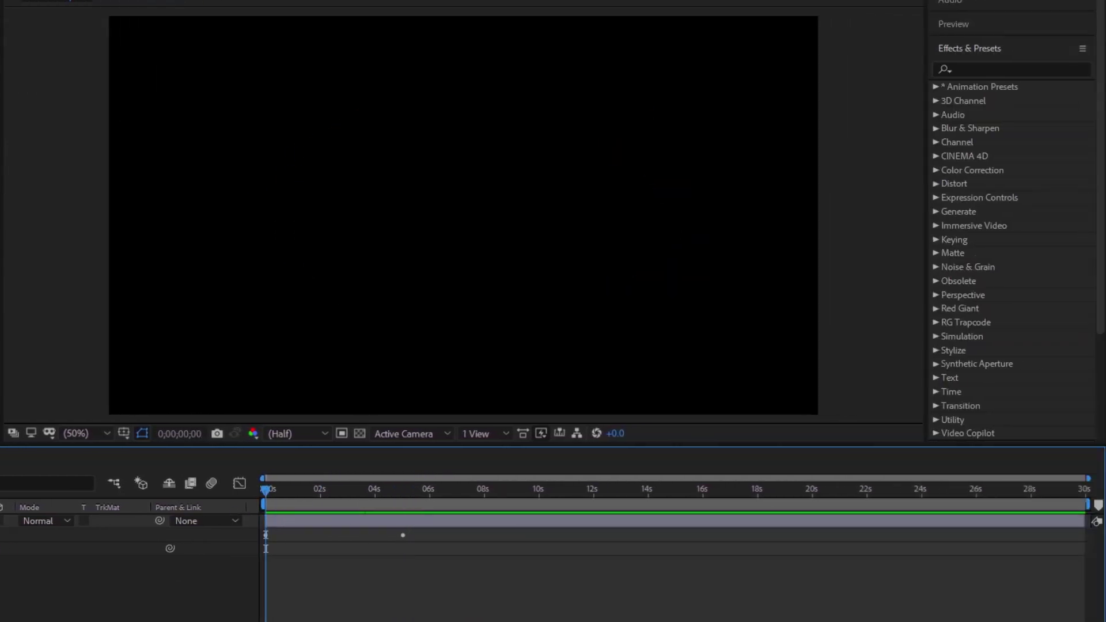
# Preview the wipe, then shorten the work area and trim Main Comp to it.
pyautogui.press('space')
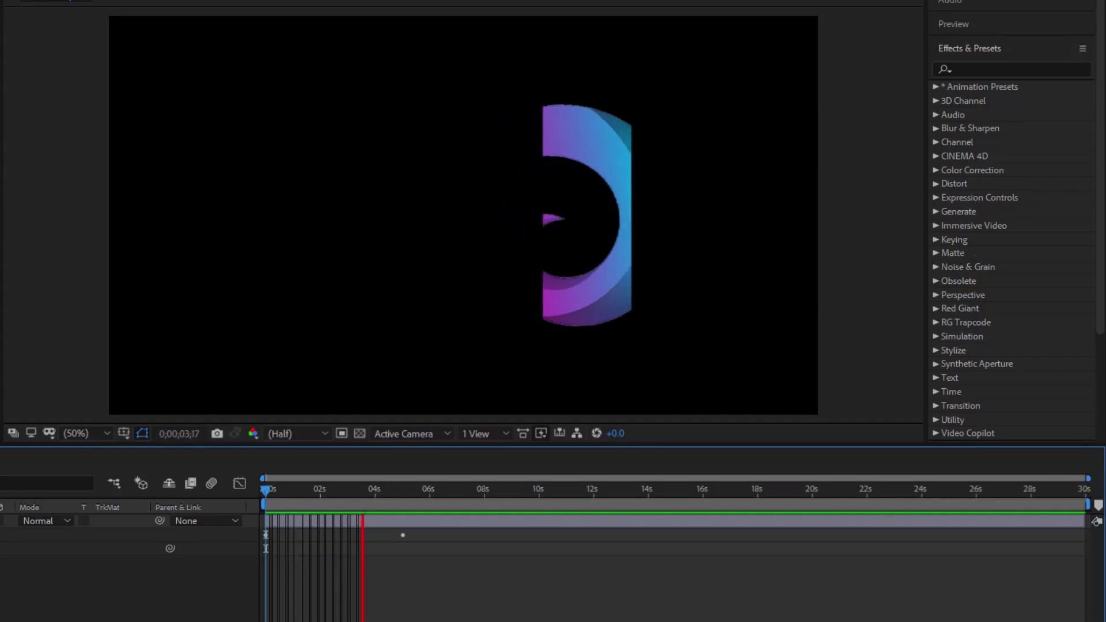
pyautogui.press('space')
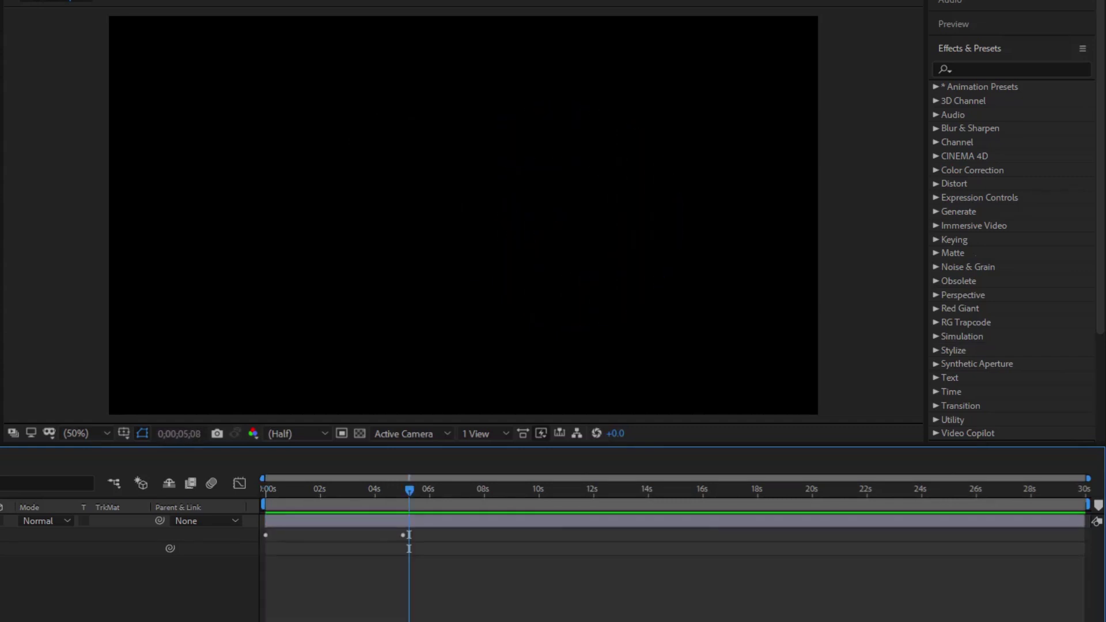
pyautogui.moveTo(1090, 504)
pyautogui.mouseDown()
pyautogui.moveTo(492, 502)
pyautogui.moveTo(517, 503)
pyautogui.mouseUp()
pyautogui.rightClick(486, 507)
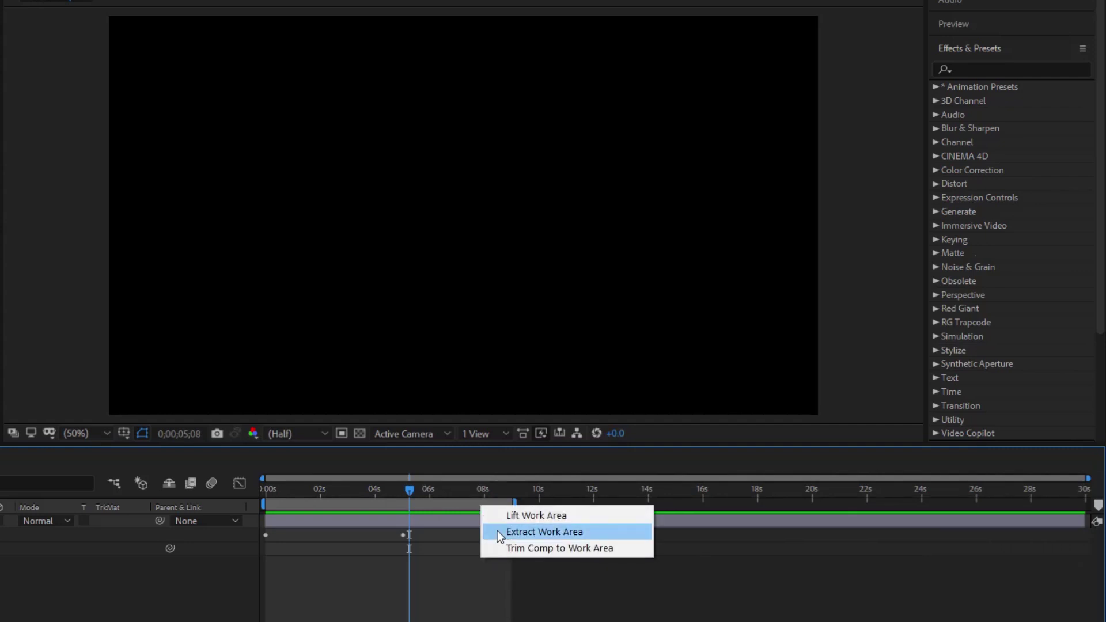
pyautogui.click(517, 551)
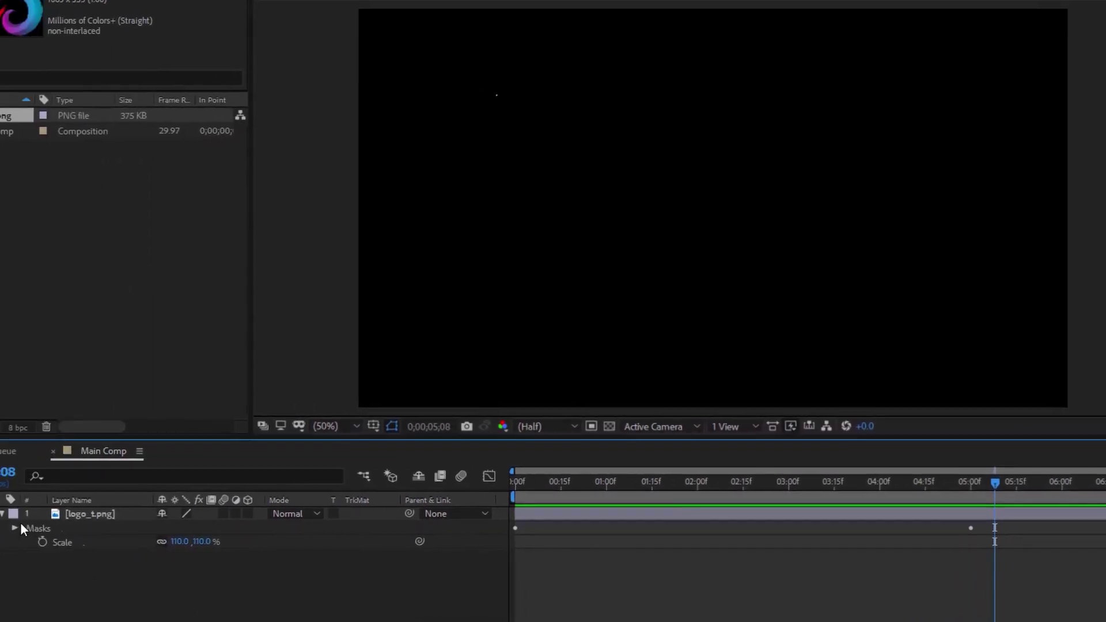
pyautogui.click(64, 511)
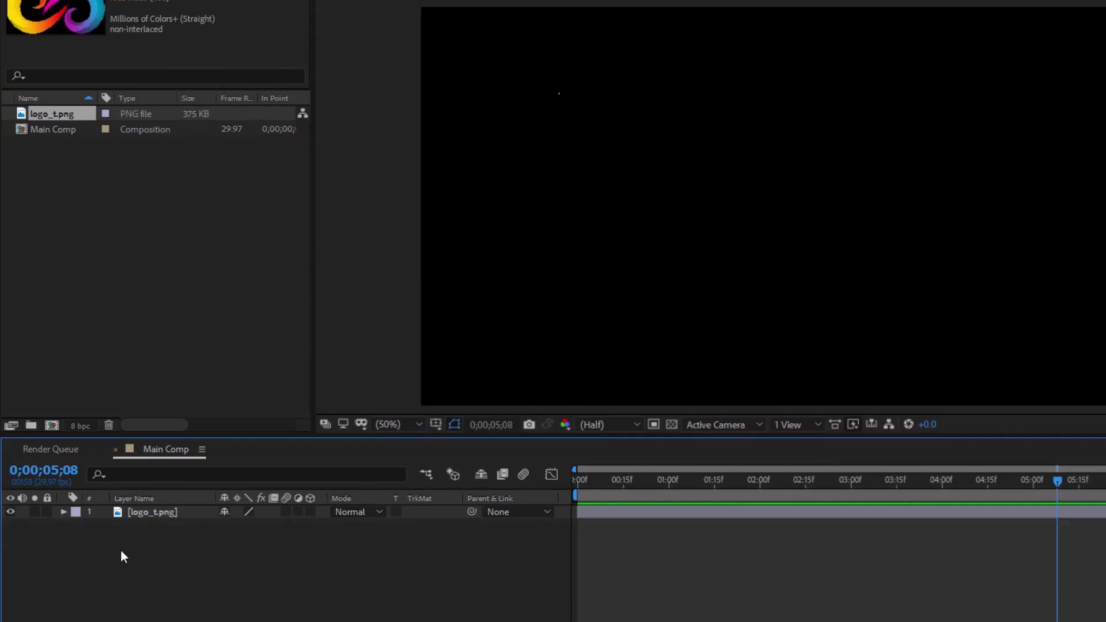
# Pre-compose the logo_t.png layer as 'logo Comp' with Move all attributes selected.
pyautogui.click(161, 511)
pyautogui.rightClick(154, 509)
pyautogui.click(203, 445)
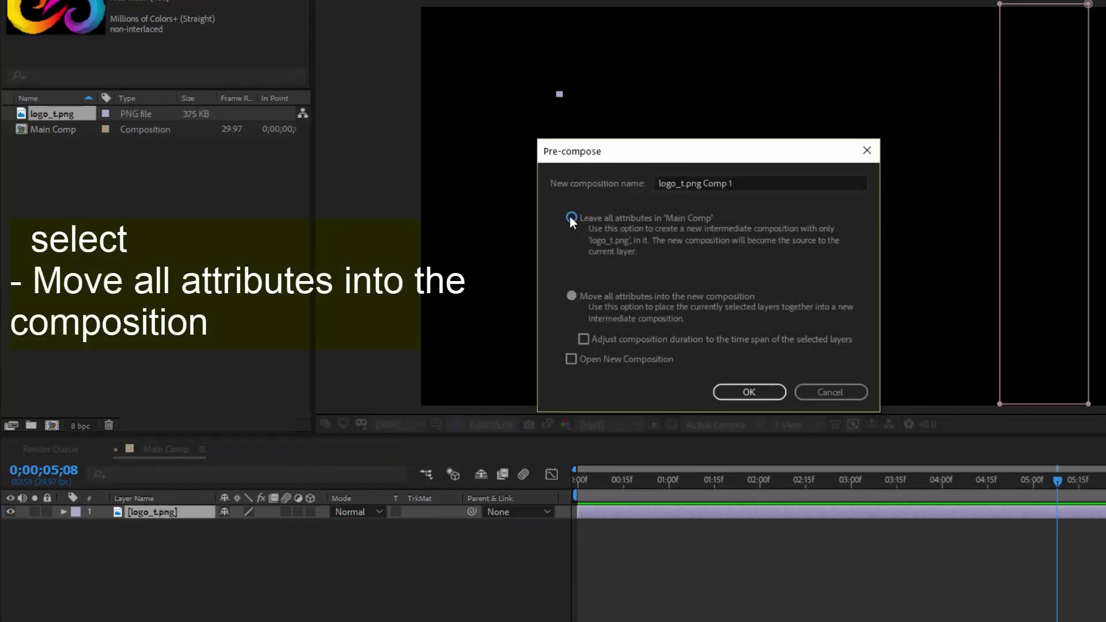
pyautogui.click(571, 218)
pyautogui.click(572, 296)
pyautogui.moveTo(749, 183); pyautogui.dragTo(643, 184)
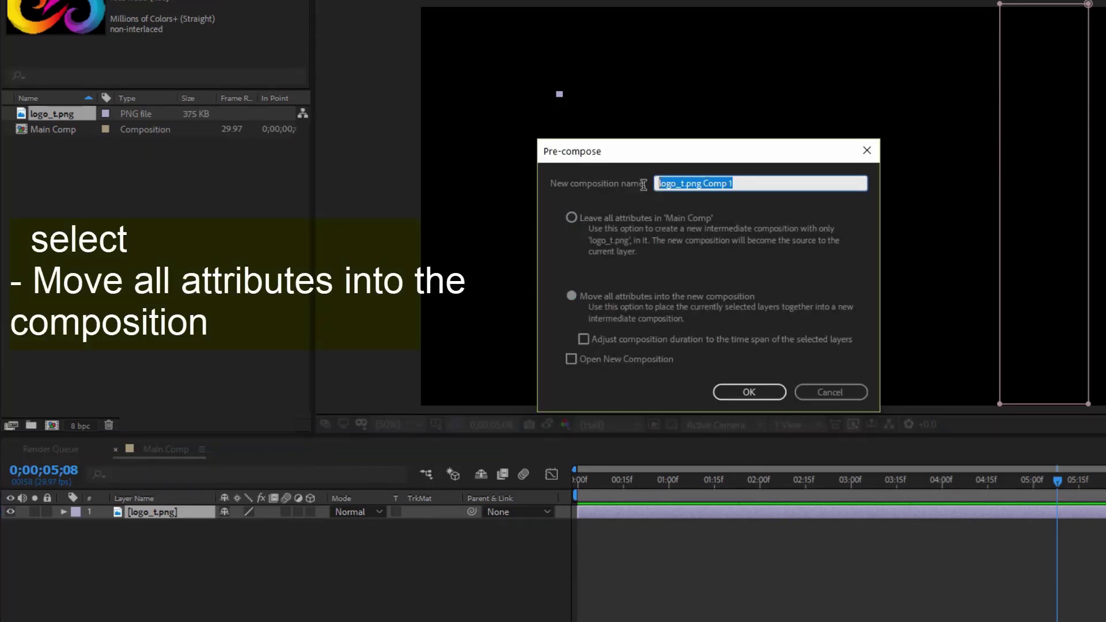
pyautogui.write('logo')
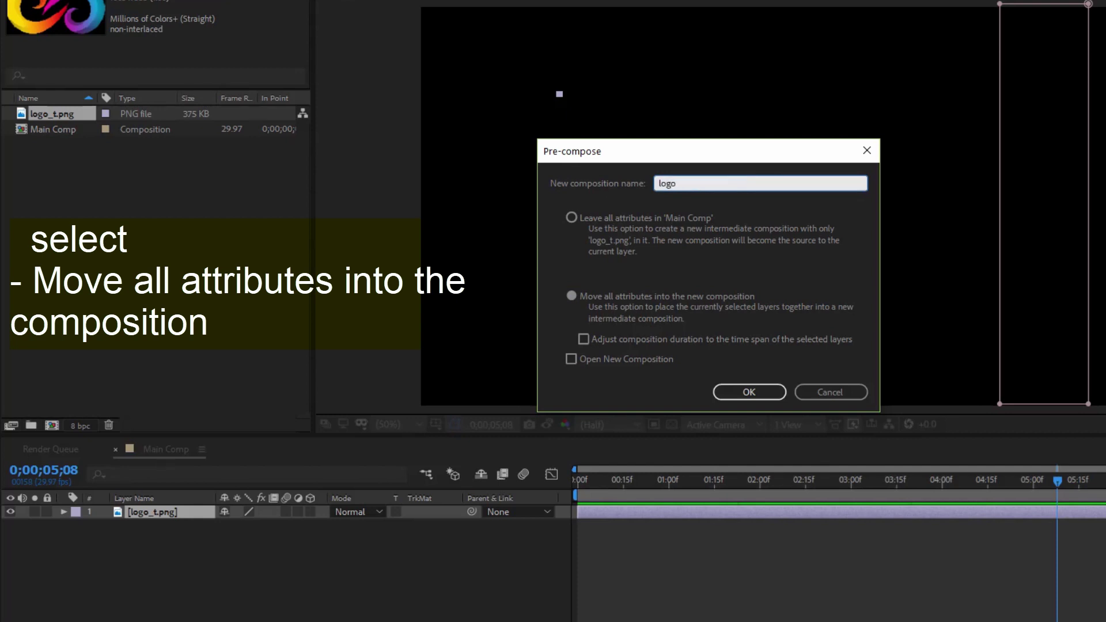
pyautogui.write(' Comp')
pyautogui.click(758, 386)
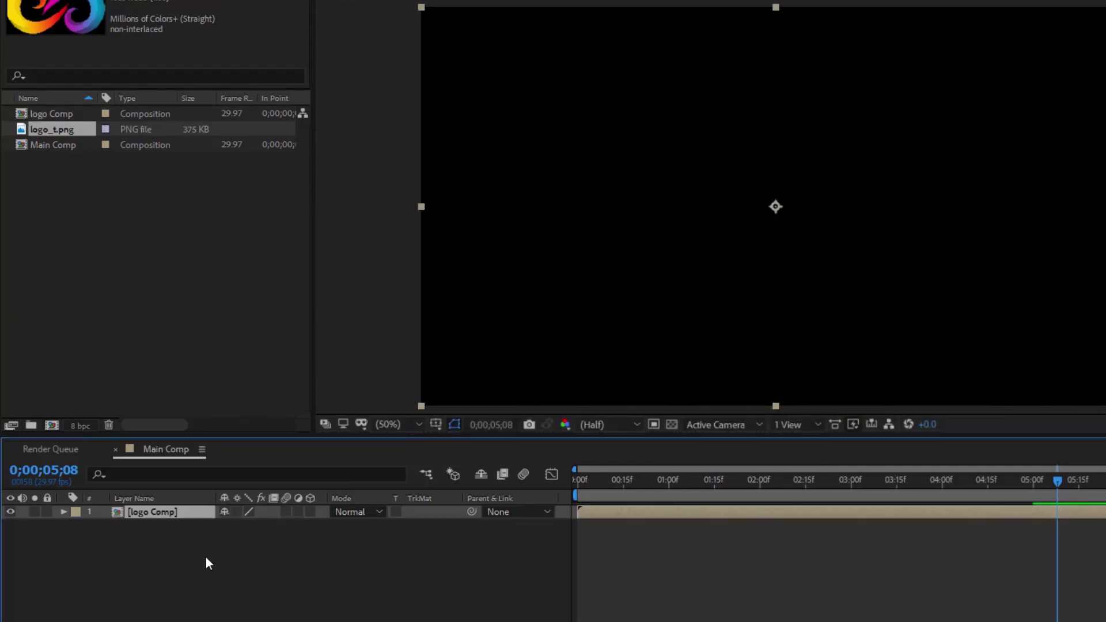
# Add a white 1920×1080 solid named bg and place it below the logo Comp layer.
pyautogui.rightClick(184, 565)
pyautogui.moveTo(227, 406)
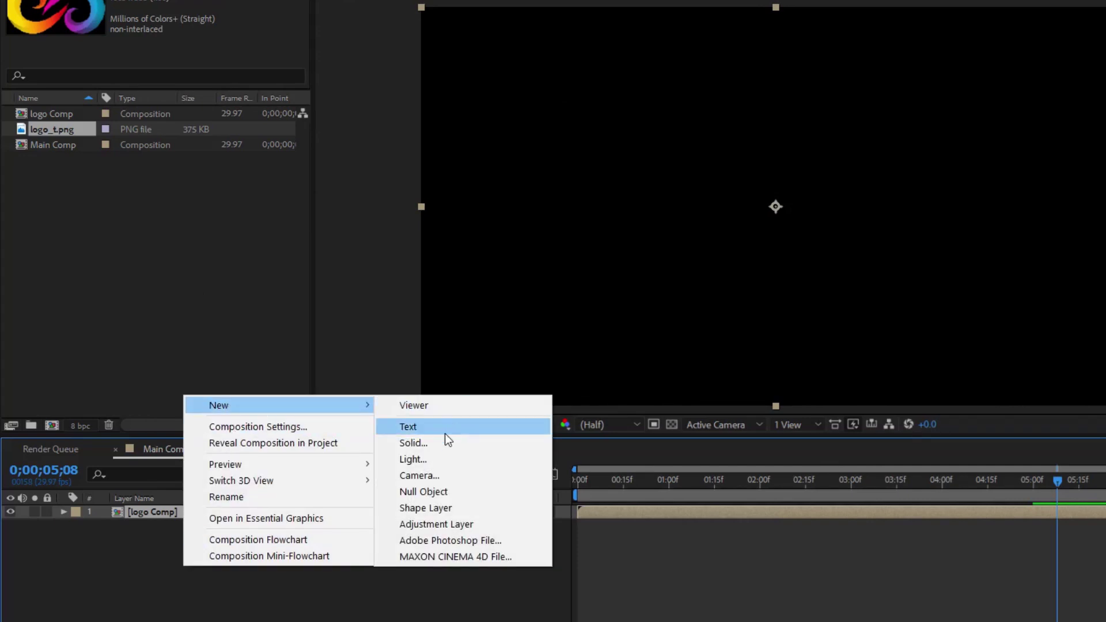
pyautogui.click(428, 443)
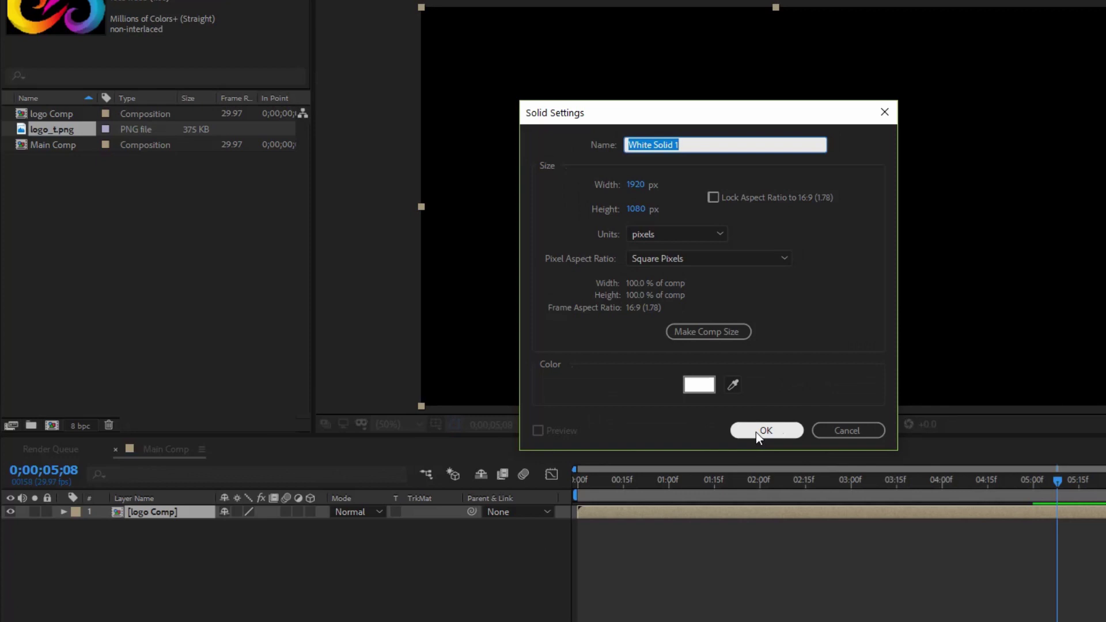
pyautogui.write('bg')
pyautogui.click(766, 430)
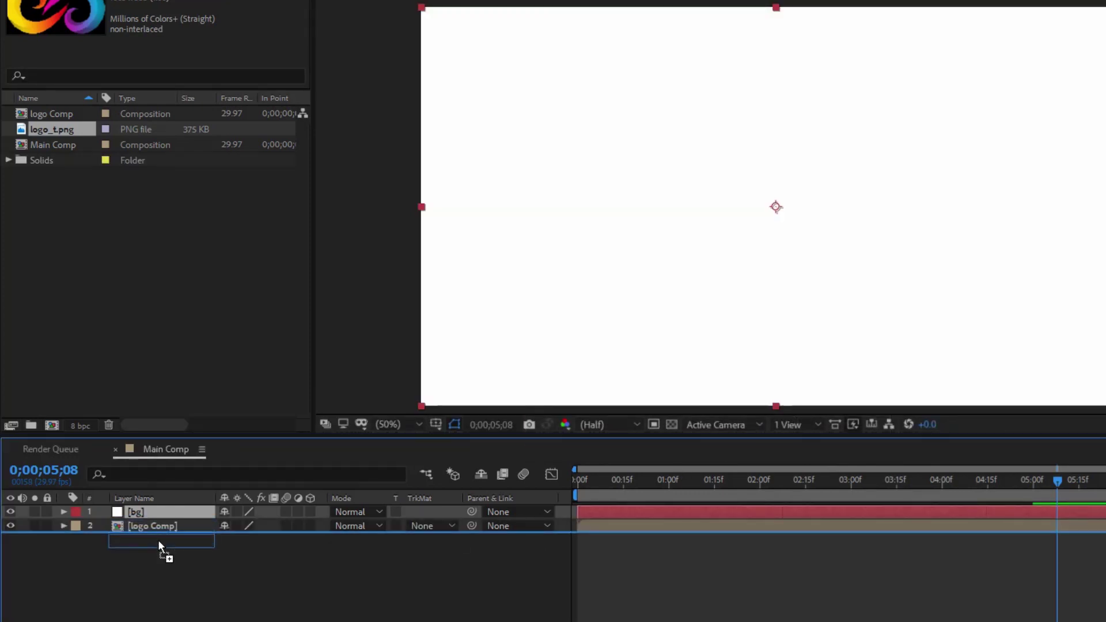
pyautogui.moveTo(160, 513); pyautogui.dragTo(158, 540)
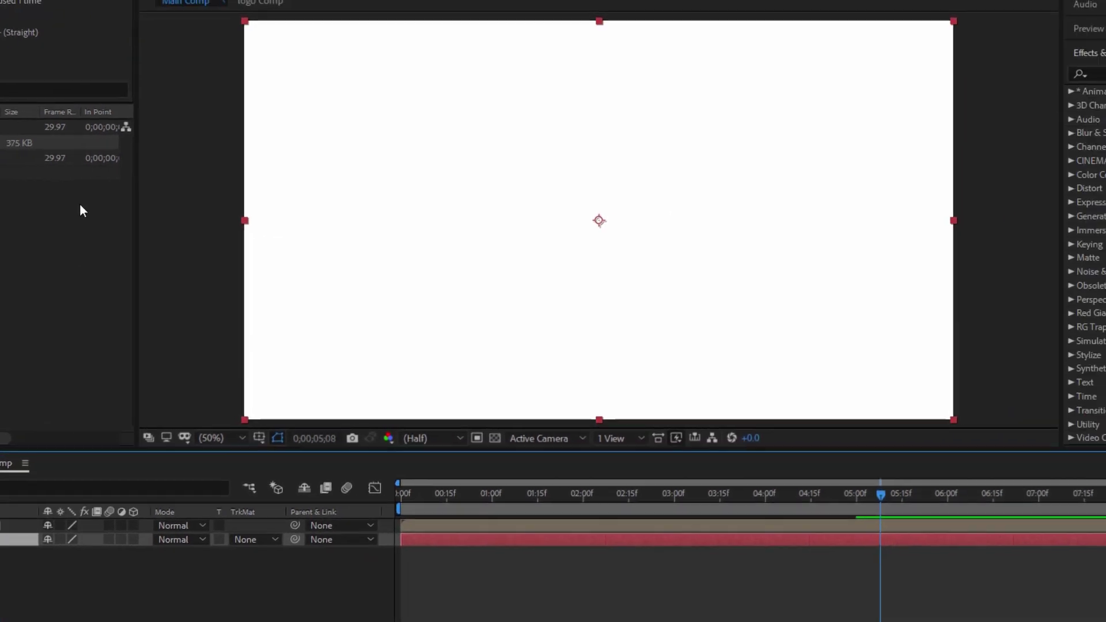
# Search Effects & Presets for 'ramp' and apply Gradient Ramp to the bg solid.
pyautogui.click(968, 85)
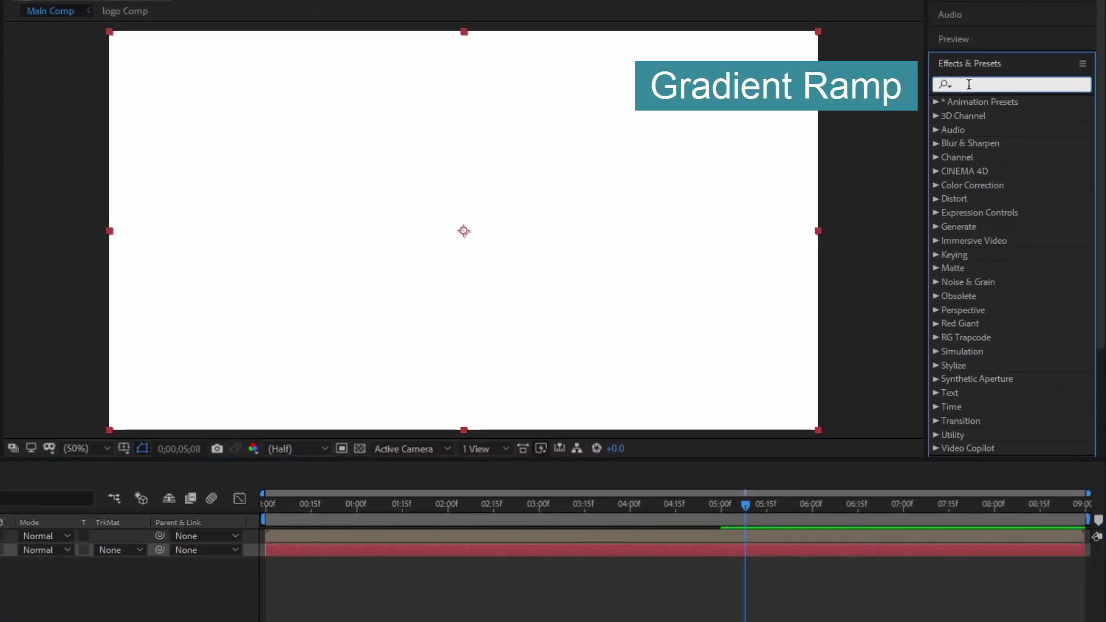
pyautogui.write('ramp')
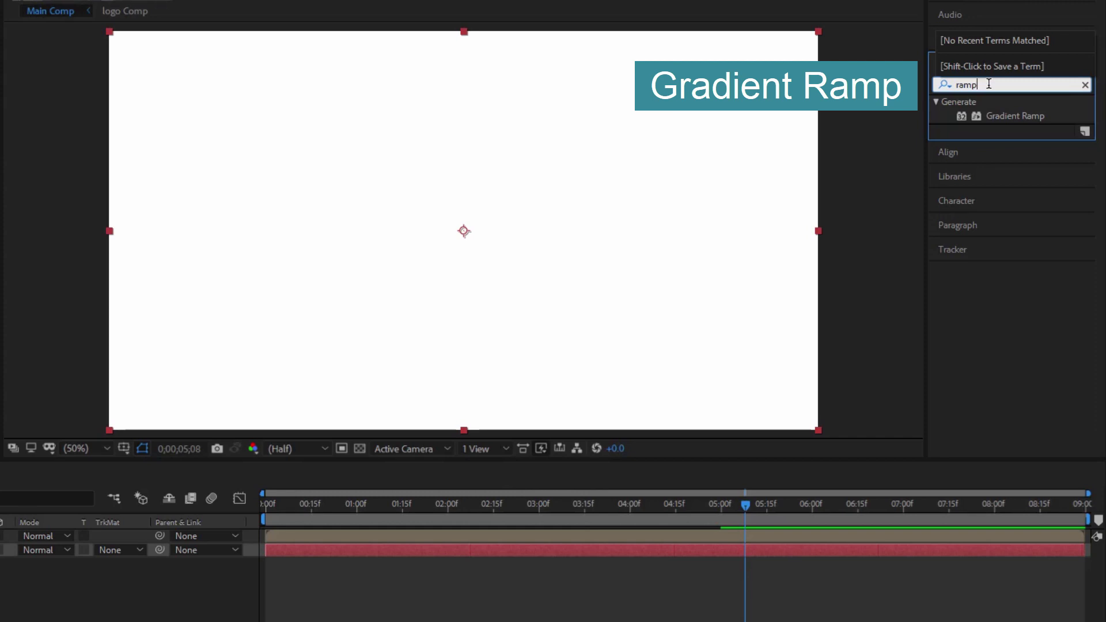
pyautogui.press('Return')
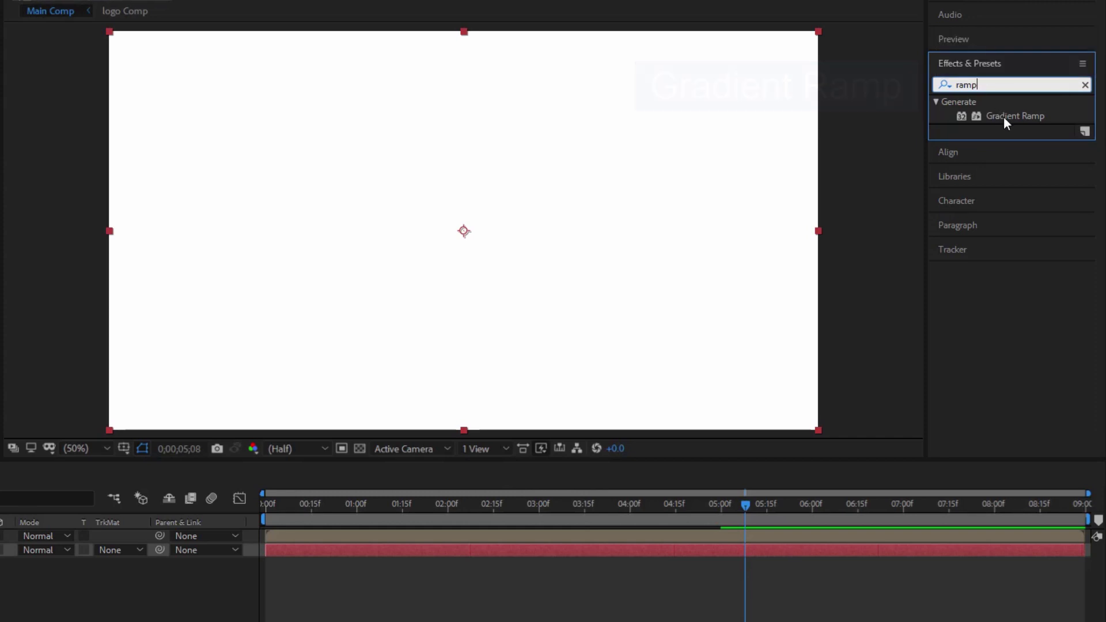
pyautogui.moveTo(1005, 117)
pyautogui.mouseDown()
pyautogui.moveTo(275, 390)
pyautogui.moveTo(171, 516)
pyautogui.mouseUp()
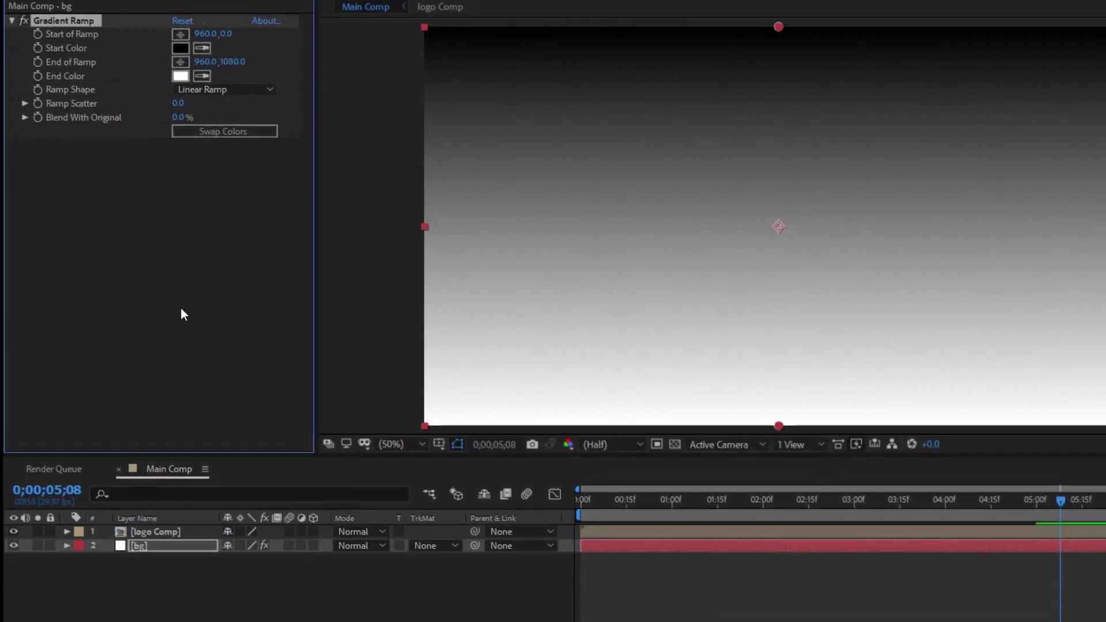
# Set the Gradient Ramp start colour to white and end colour to light grey CDCCCC.
pyautogui.click(179, 63)
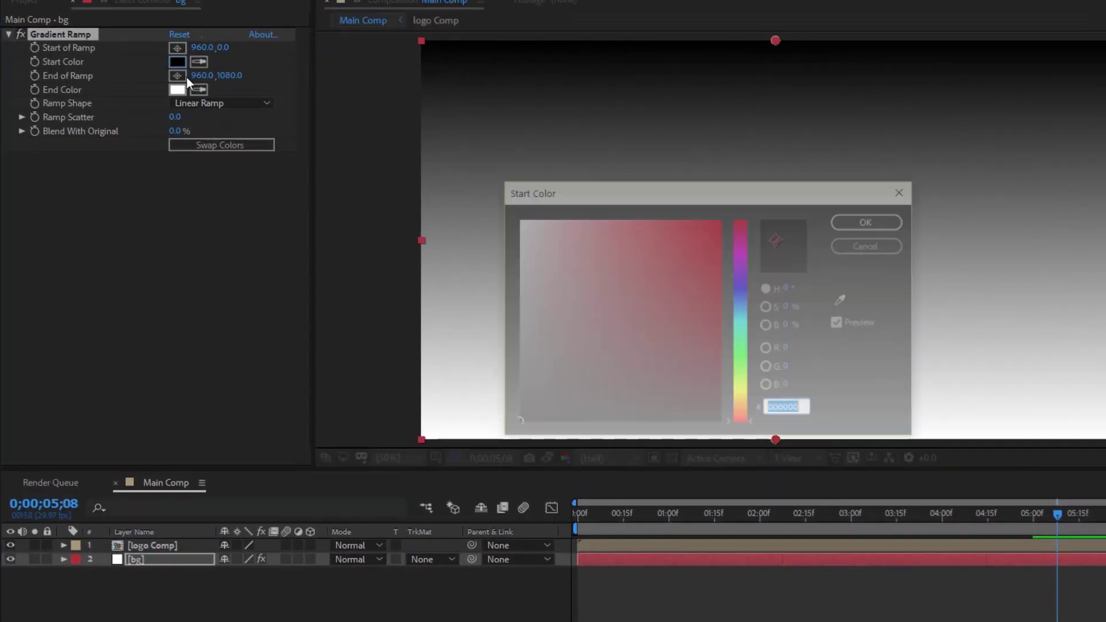
pyautogui.click(516, 220)
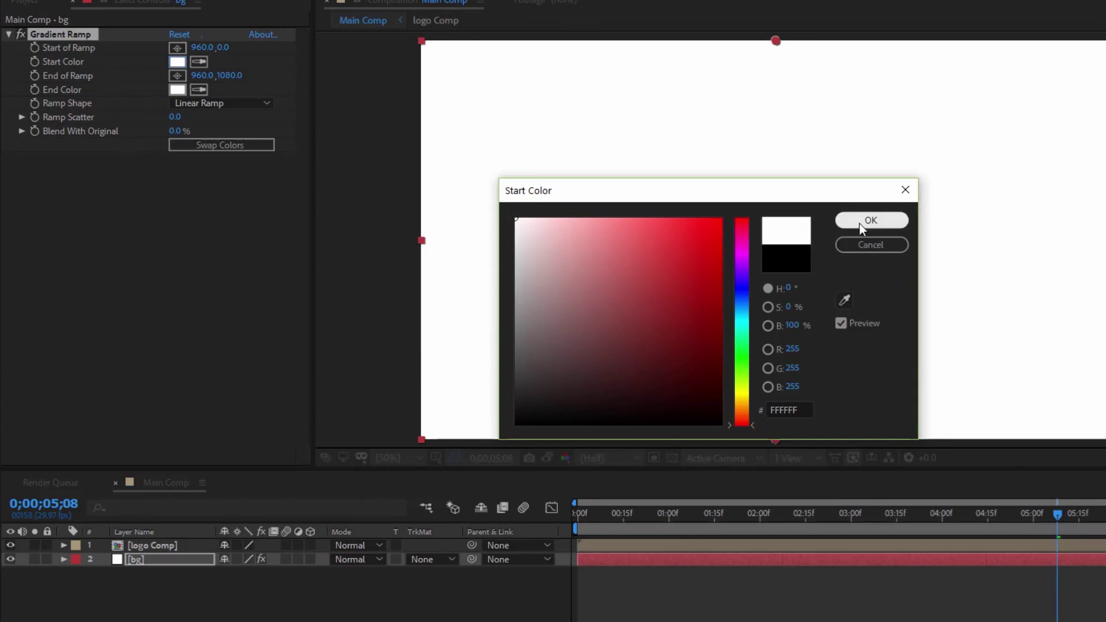
pyautogui.click(860, 222)
pyautogui.click(177, 89)
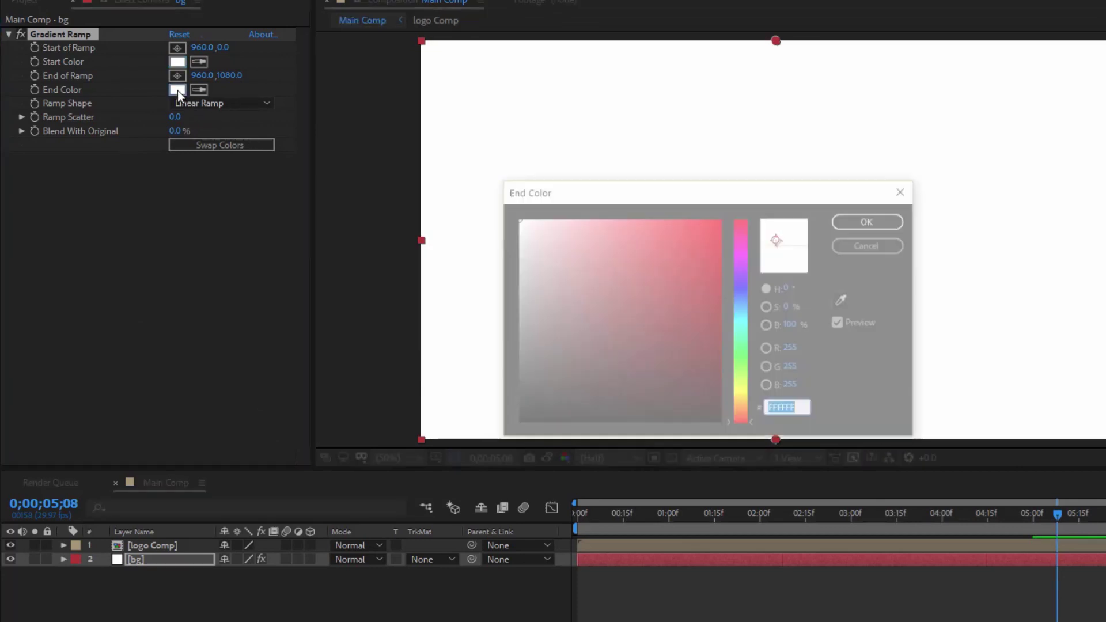
pyautogui.moveTo(517, 230); pyautogui.dragTo(515, 259)
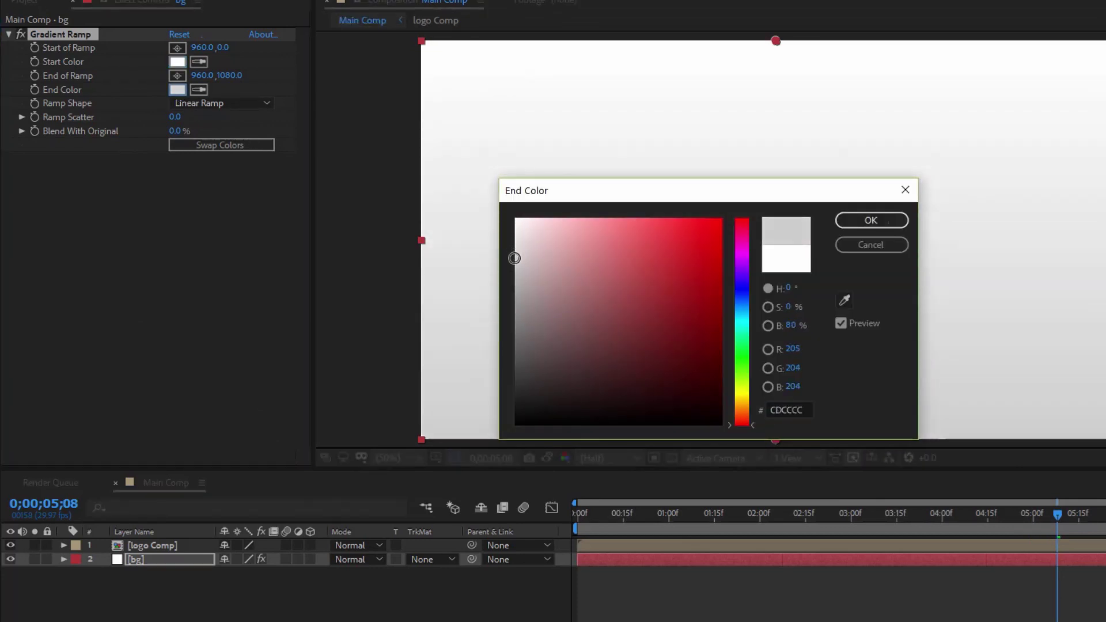
pyautogui.click(871, 220)
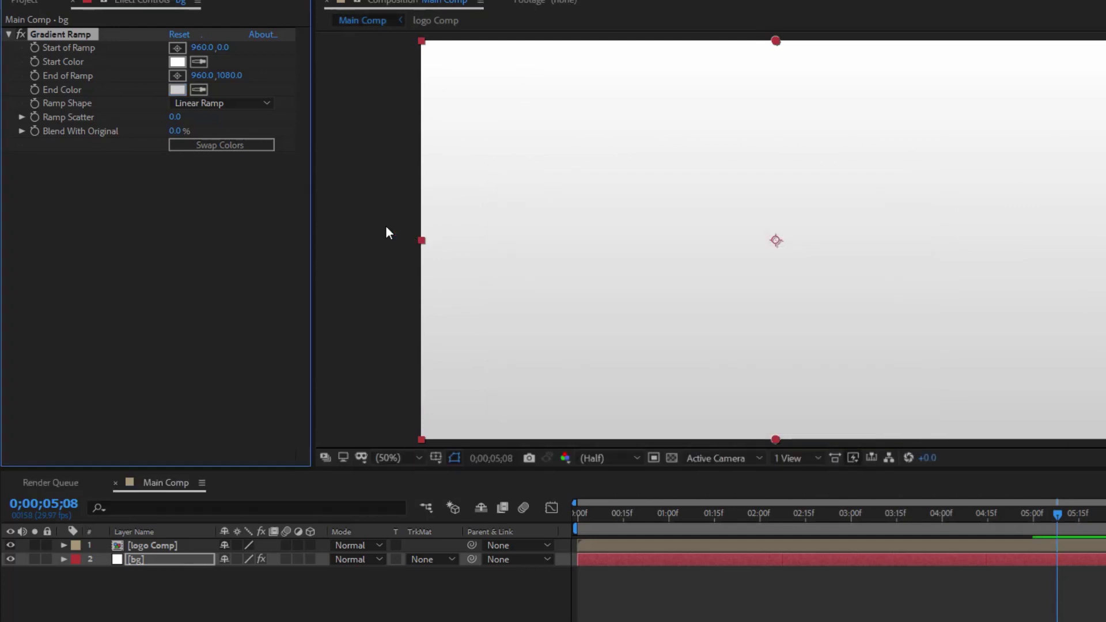
pyautogui.click(210, 108)
# Switch the ramp to Radial Ramp and centre its start point just above the comp middle.
pyautogui.click(204, 136)
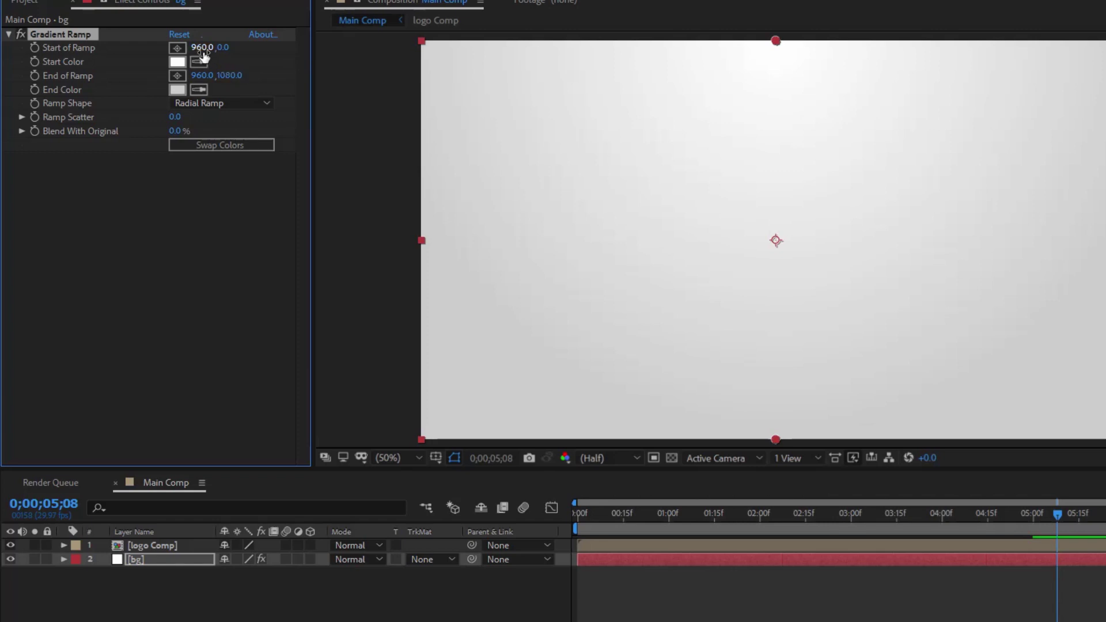
pyautogui.click(177, 48)
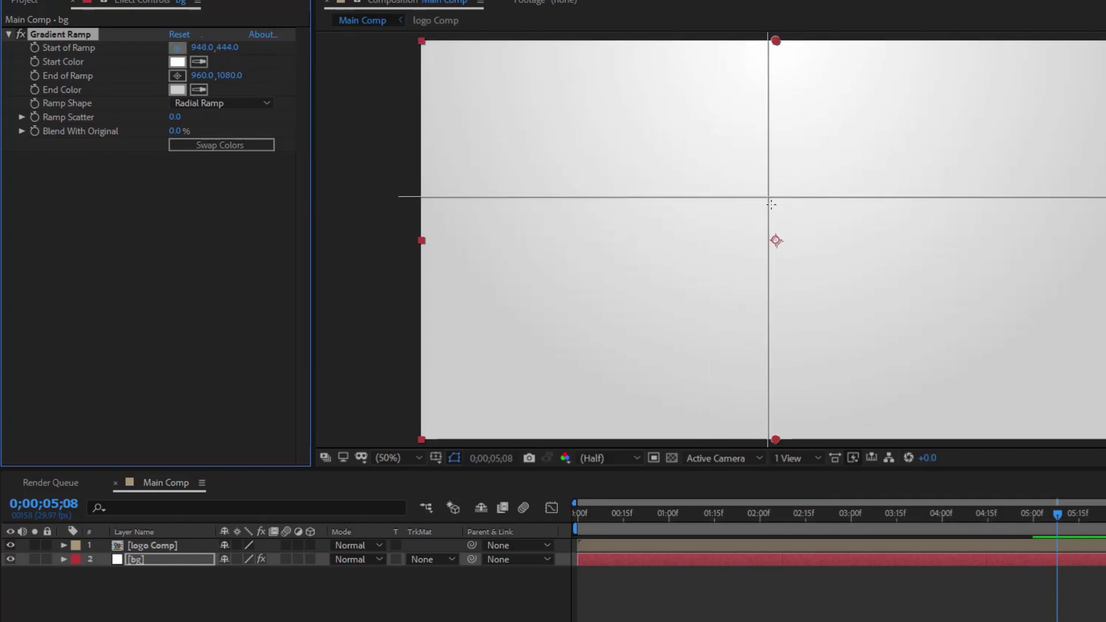
pyautogui.click(771, 214)
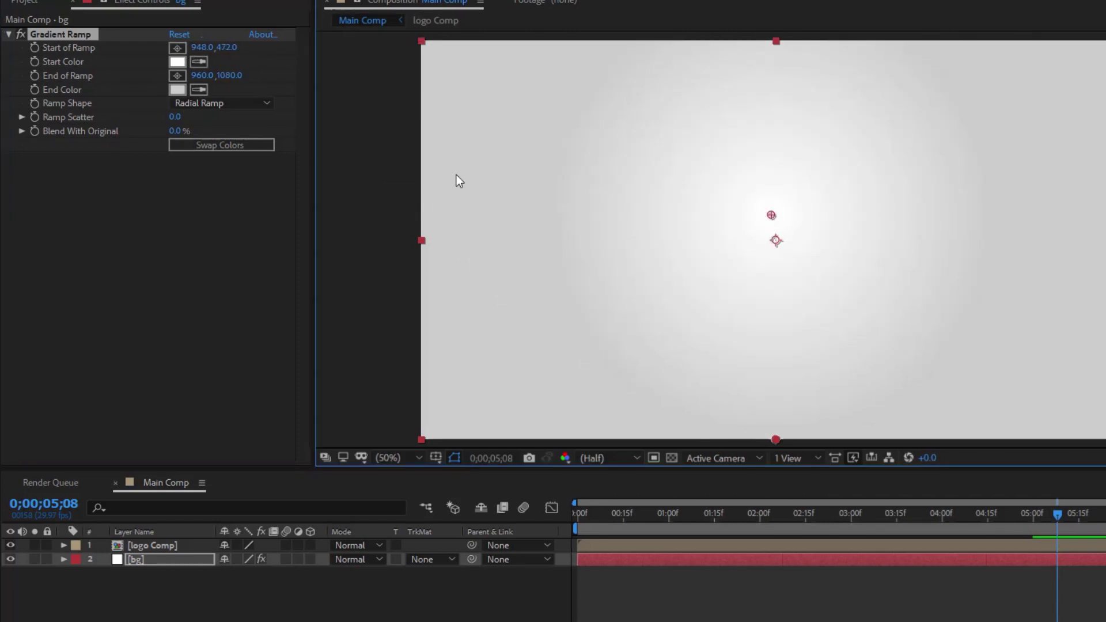
pyautogui.press(',')
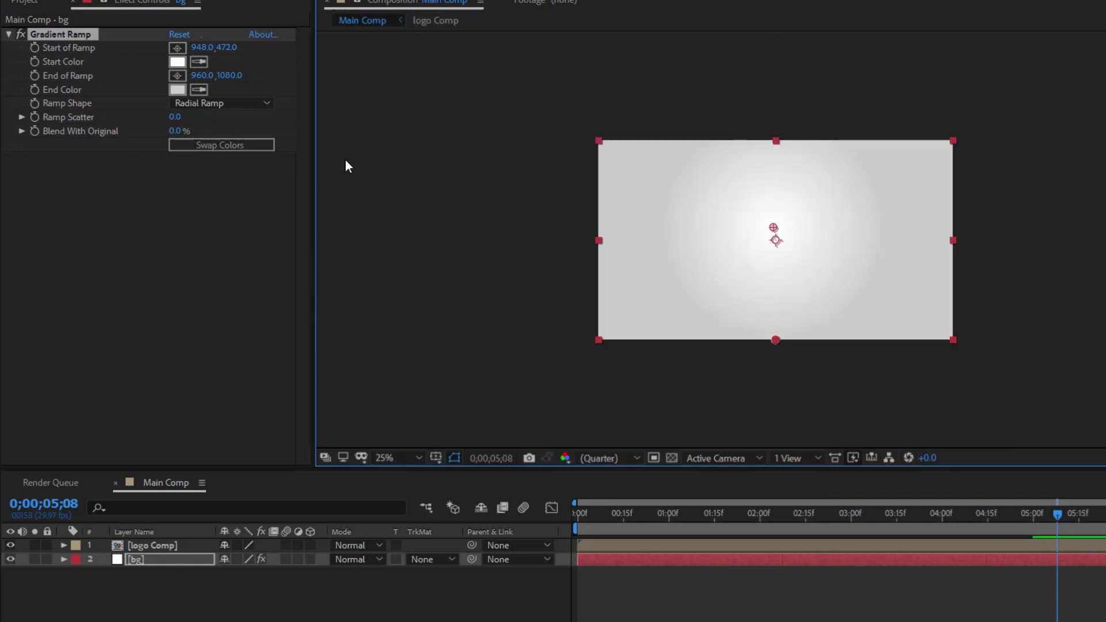
pyautogui.click(177, 75)
pyautogui.click(562, 410)
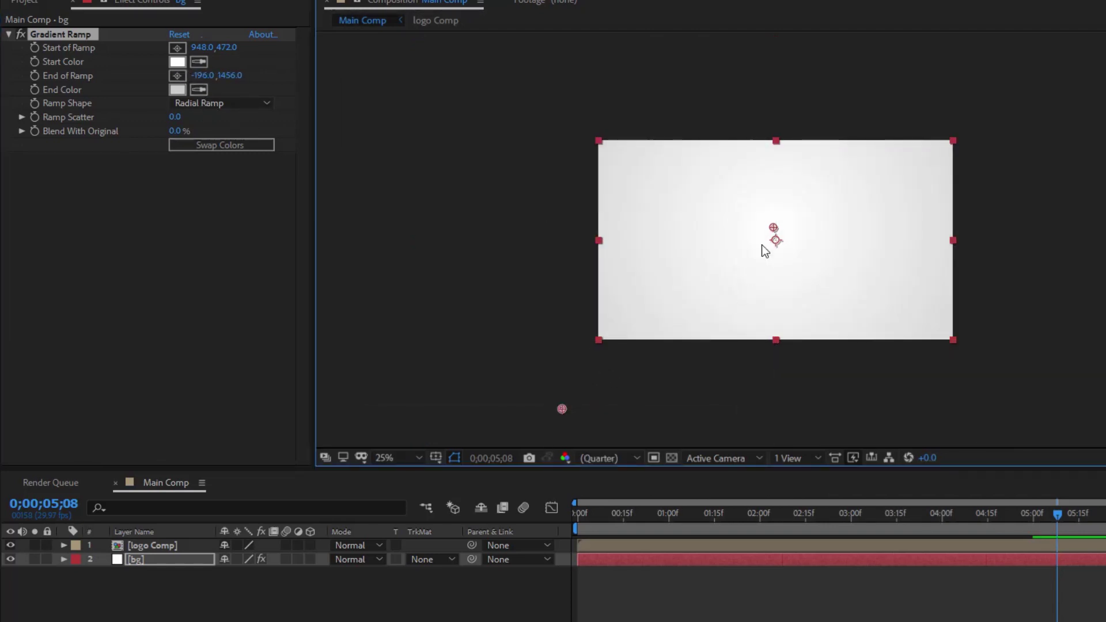
pyautogui.moveTo(773, 228); pyautogui.dragTo(773, 223)
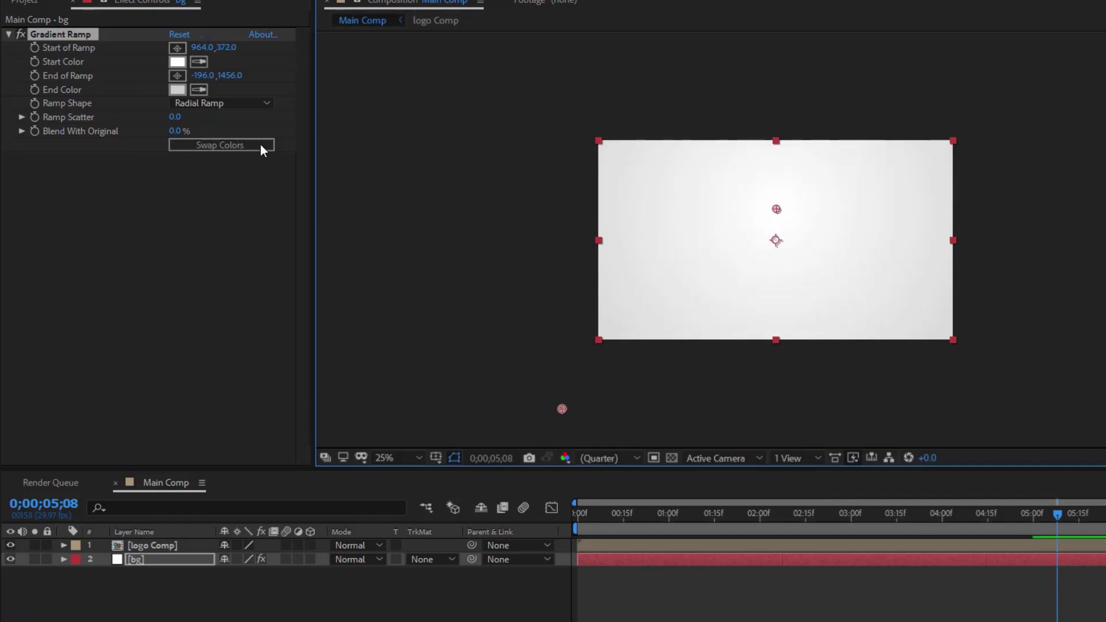
# Move the ramp end point to 608.0, 1096.0 at the frame's bottom edge.
pyautogui.click(177, 76)
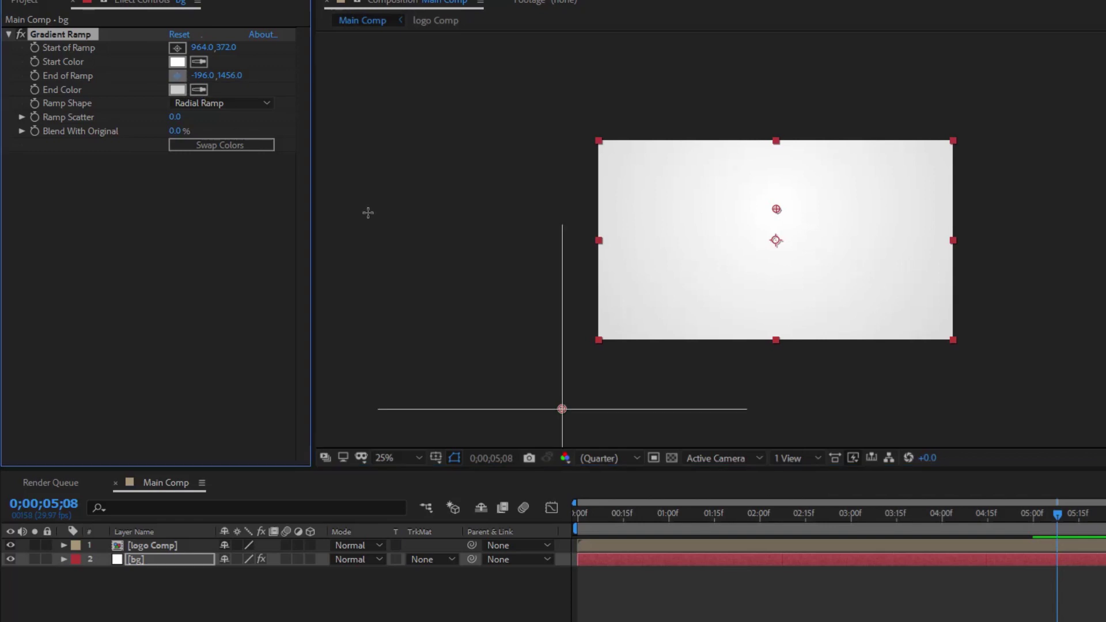
pyautogui.click(706, 358)
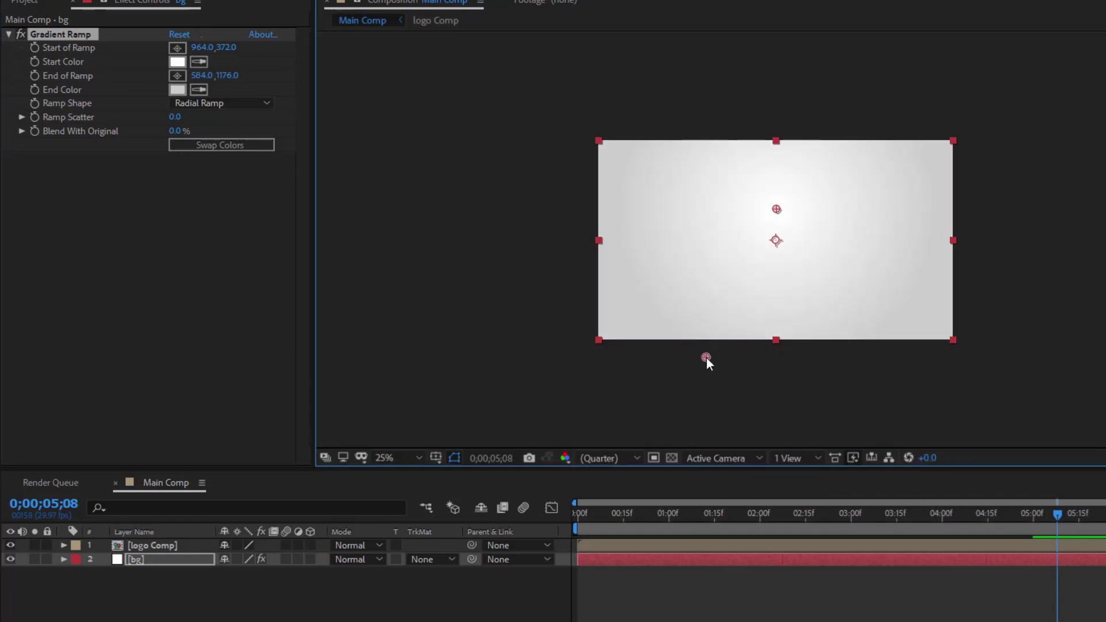
pyautogui.moveTo(706, 358); pyautogui.dragTo(711, 341)
pyautogui.press('.')
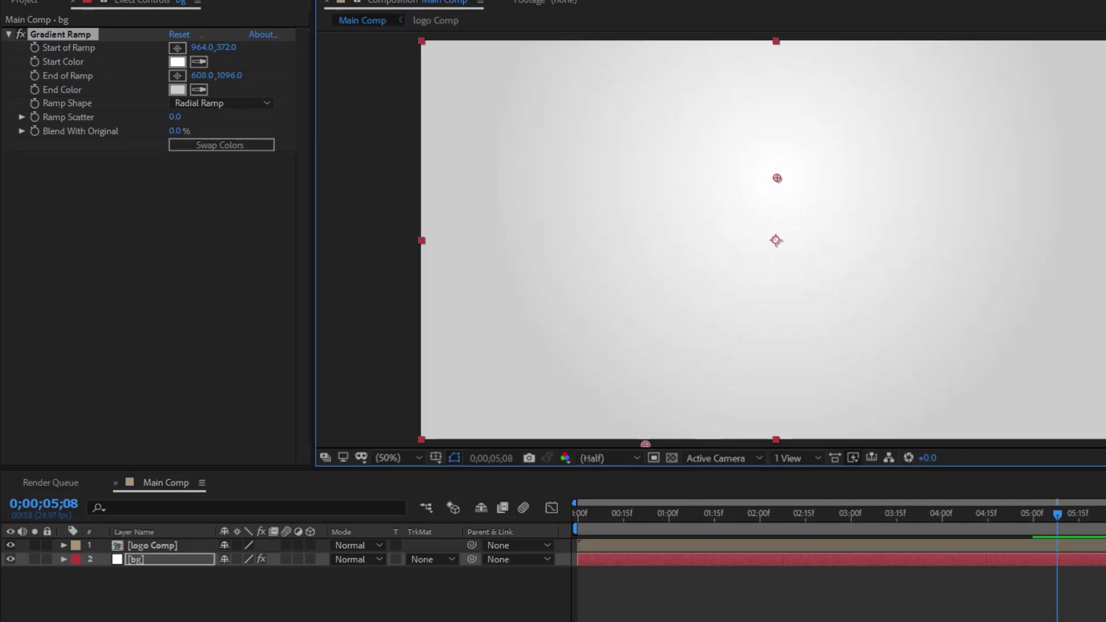
pyautogui.moveTo(1047, 510); pyautogui.dragTo(753, 523)
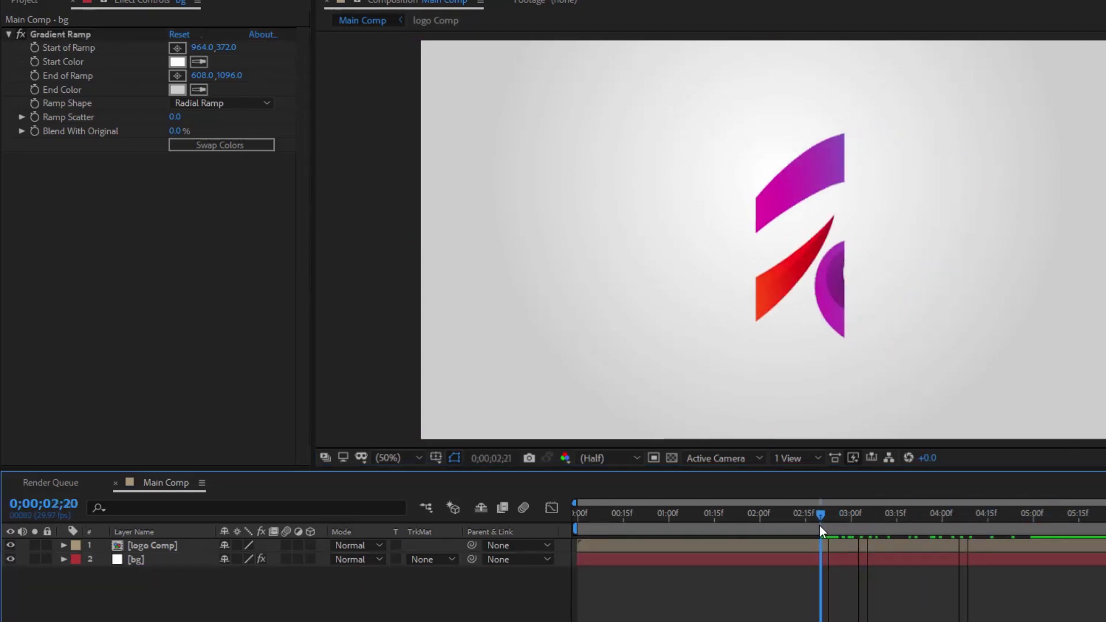
# Create a new white solid layer named 'Particular' at the top of Main Comp.
pyautogui.rightClick(310, 593)
pyautogui.moveTo(344, 430)
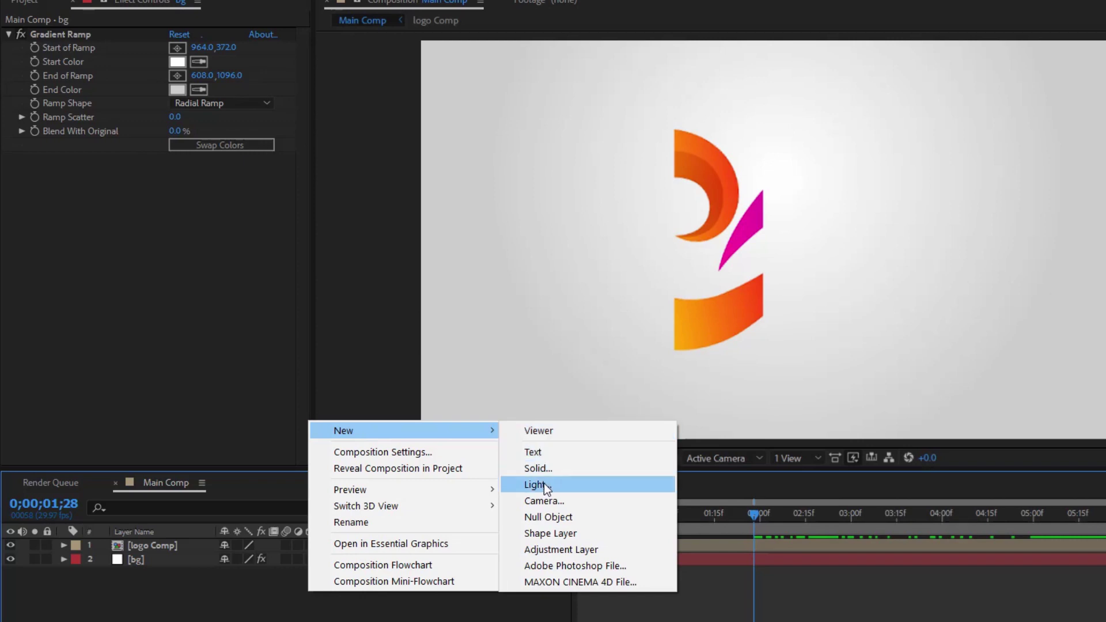
pyautogui.click(542, 468)
pyautogui.write('Particular')
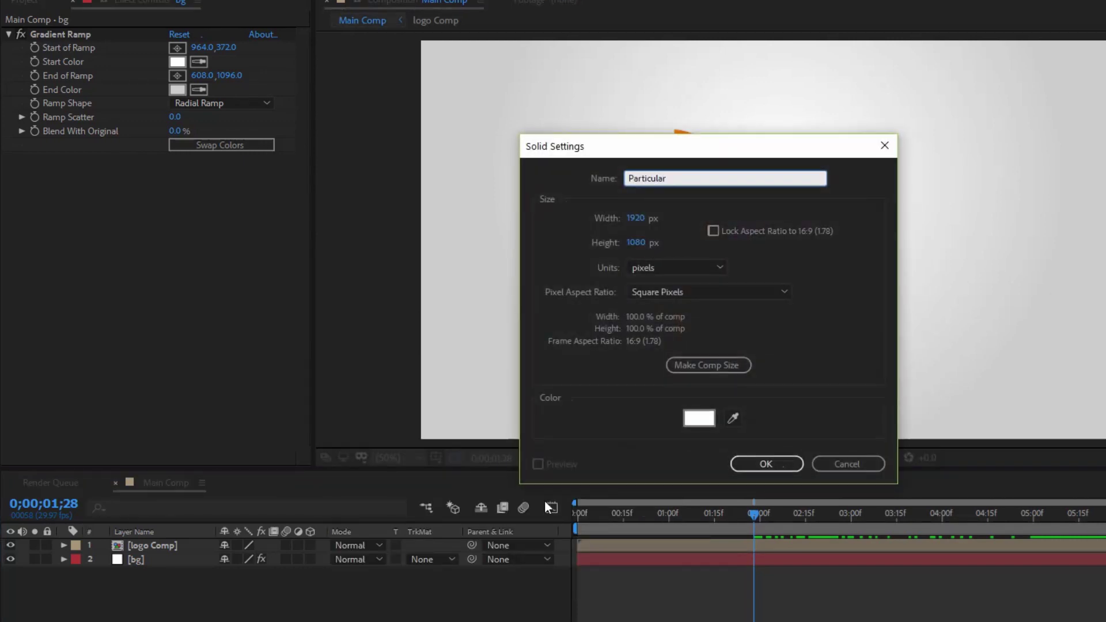
pyautogui.click(762, 464)
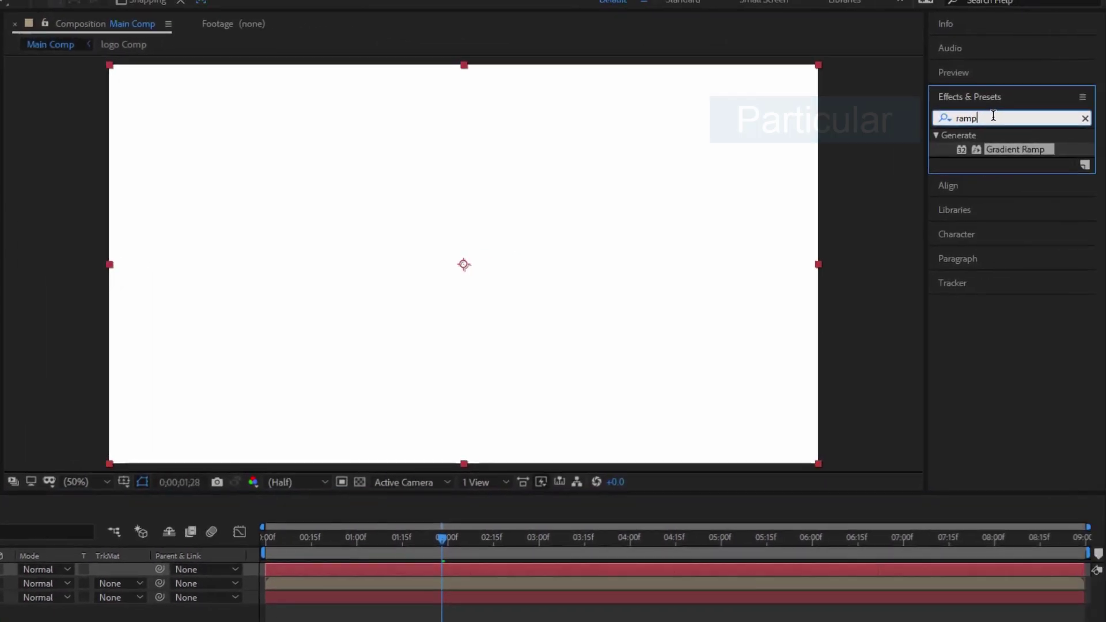
# Search Effects & Presets for 'particul' and apply Trapcode Particular to the solid.
pyautogui.click(1089, 118)
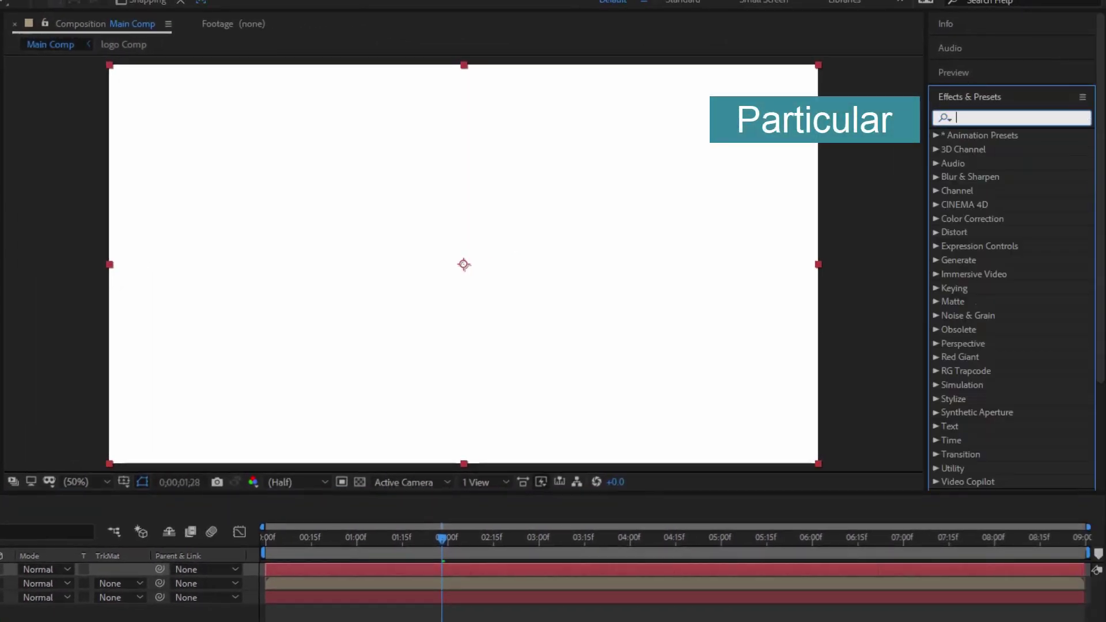
pyautogui.write('particul')
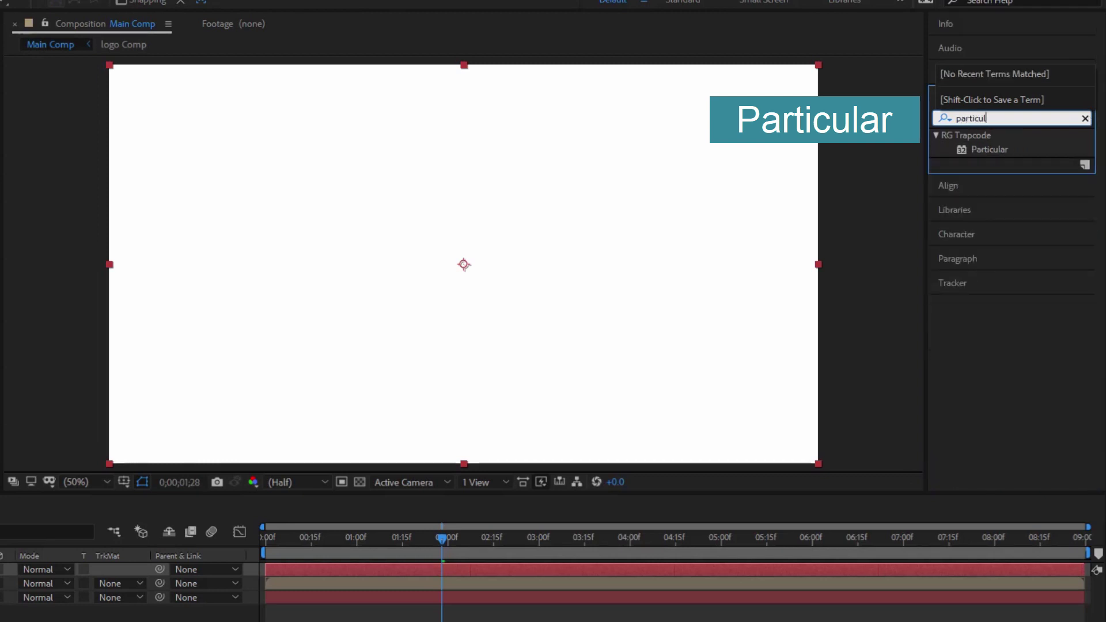
pyautogui.moveTo(1004, 150)
pyautogui.mouseDown()
pyautogui.moveTo(773, 263)
pyautogui.moveTo(197, 498)
pyautogui.mouseUp()
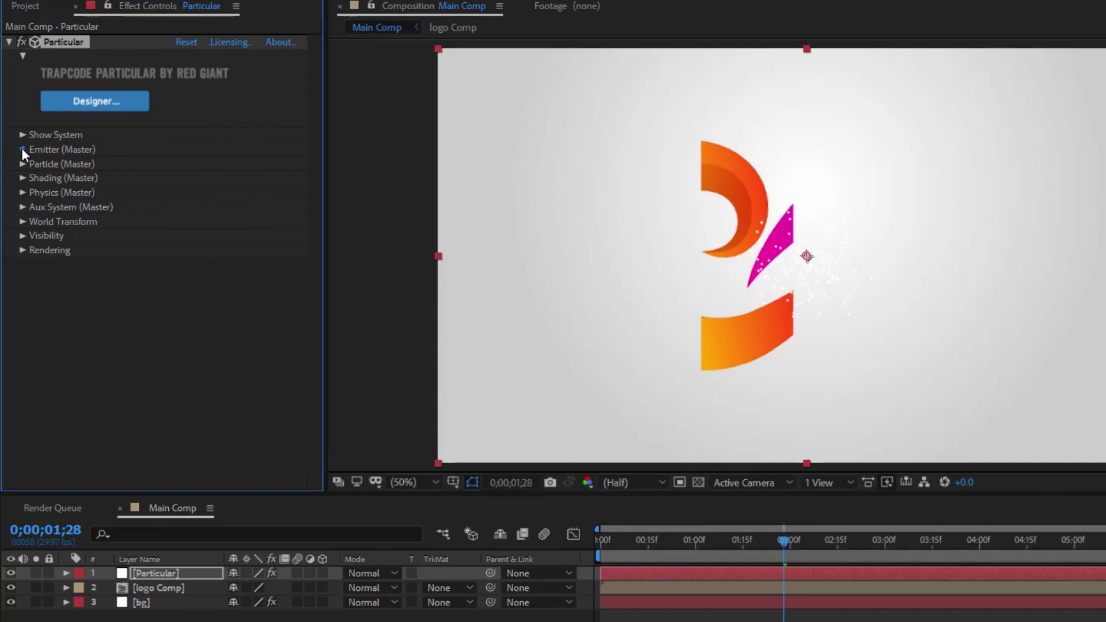
# Set Particular's Emitter Type to Layer.
pyautogui.click(22, 149)
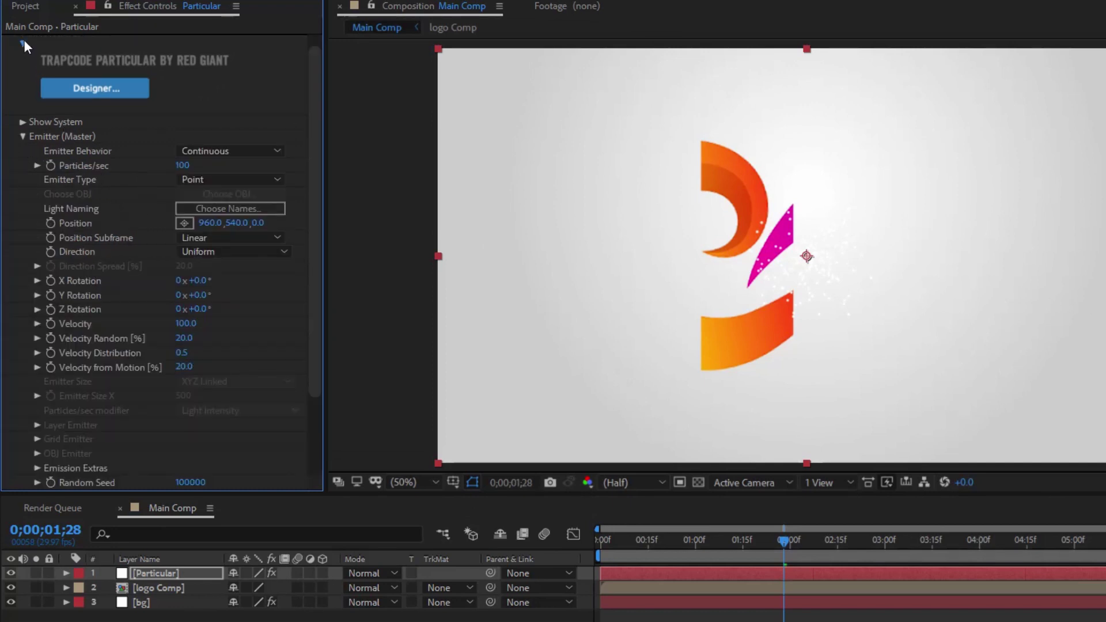
pyautogui.scroll(-2, 23, 40)
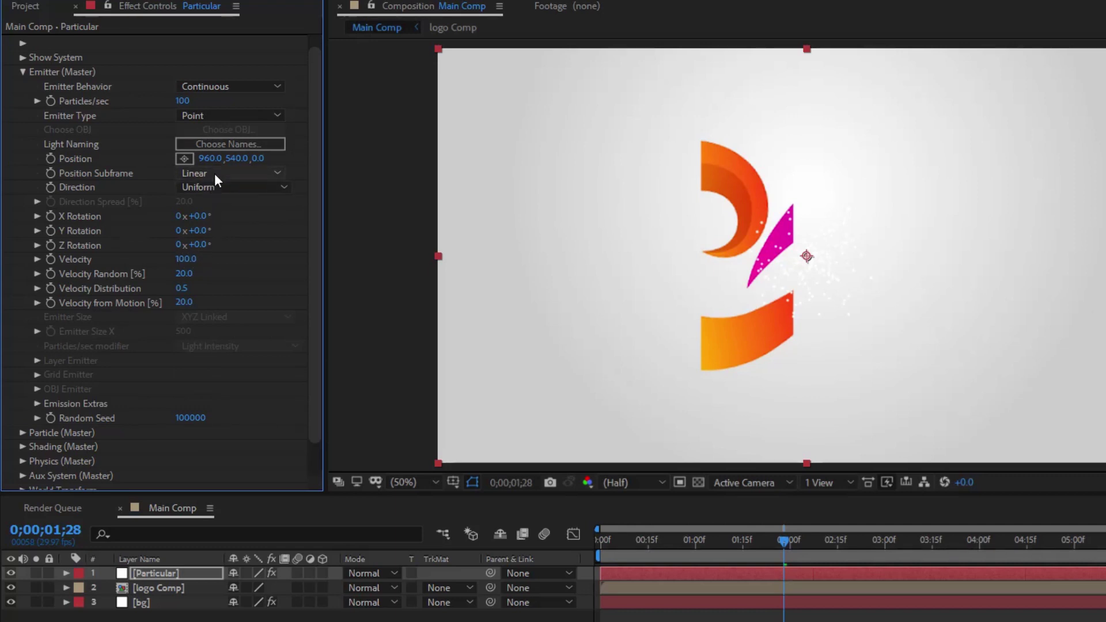
pyautogui.click(215, 115)
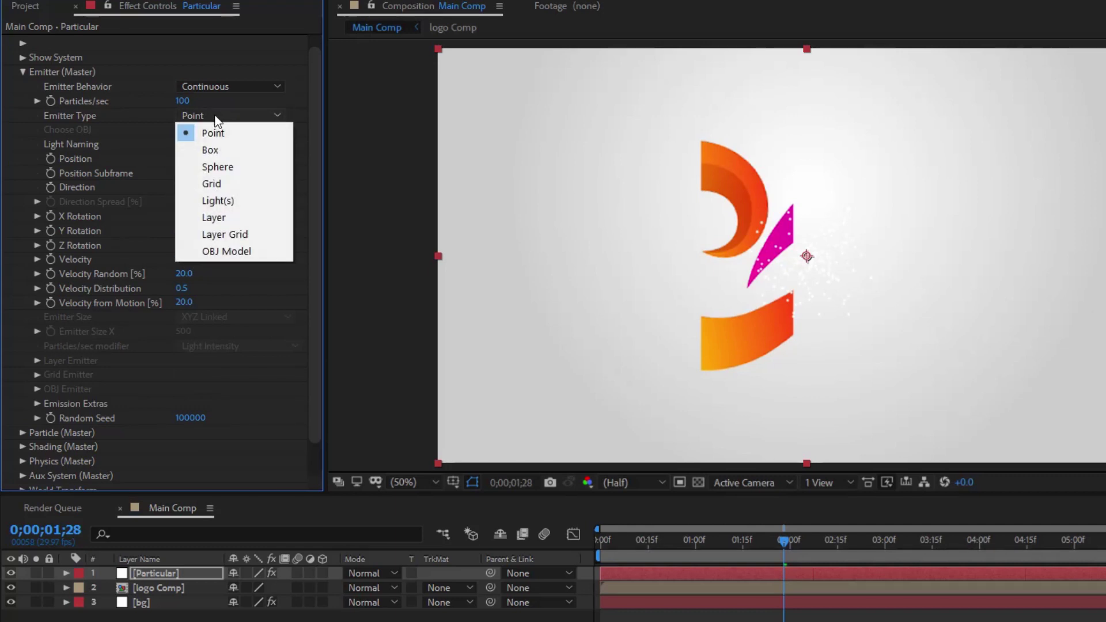
pyautogui.click(213, 219)
# Make logo Comp 3D and use it as the layer emitter, sampling at Particle Birth Time.
pyautogui.scroll(-2, 227, 265)
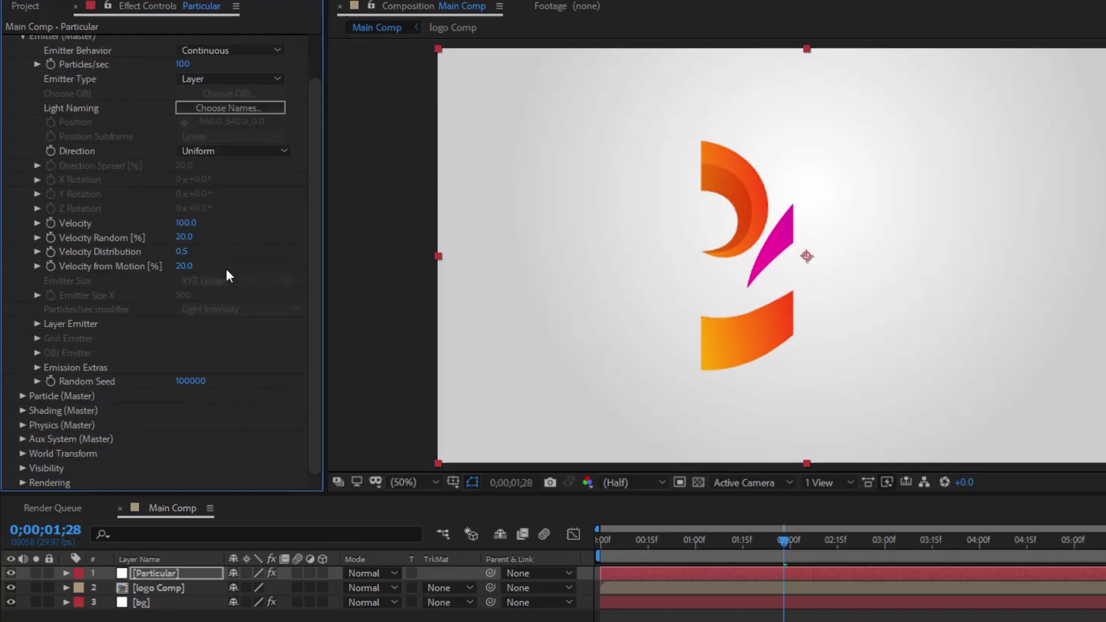
pyautogui.click(36, 324)
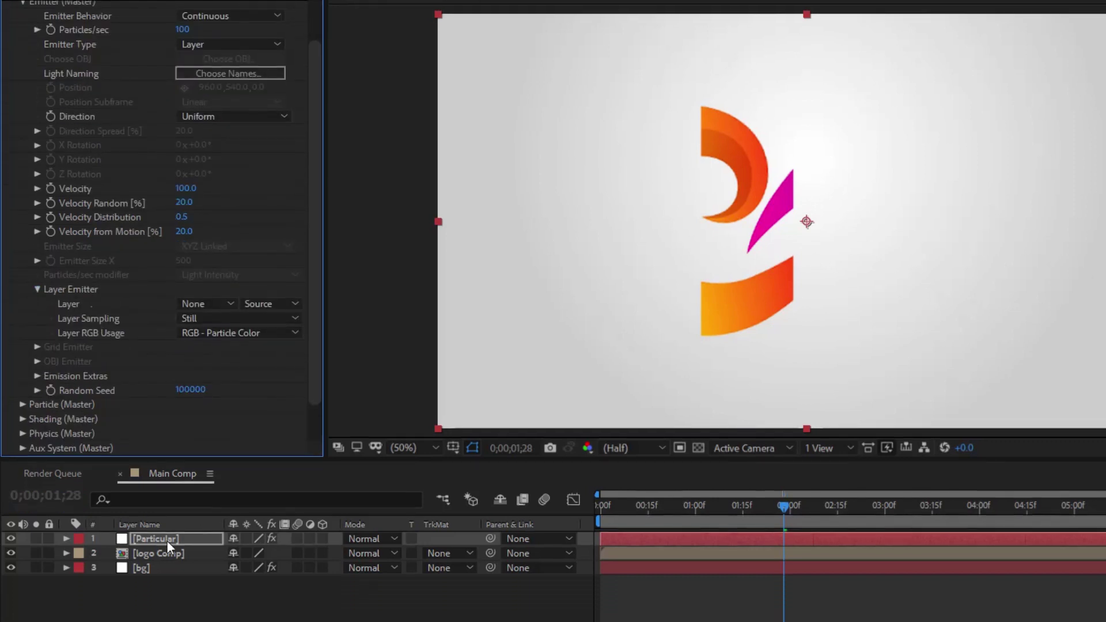
pyautogui.click(321, 554)
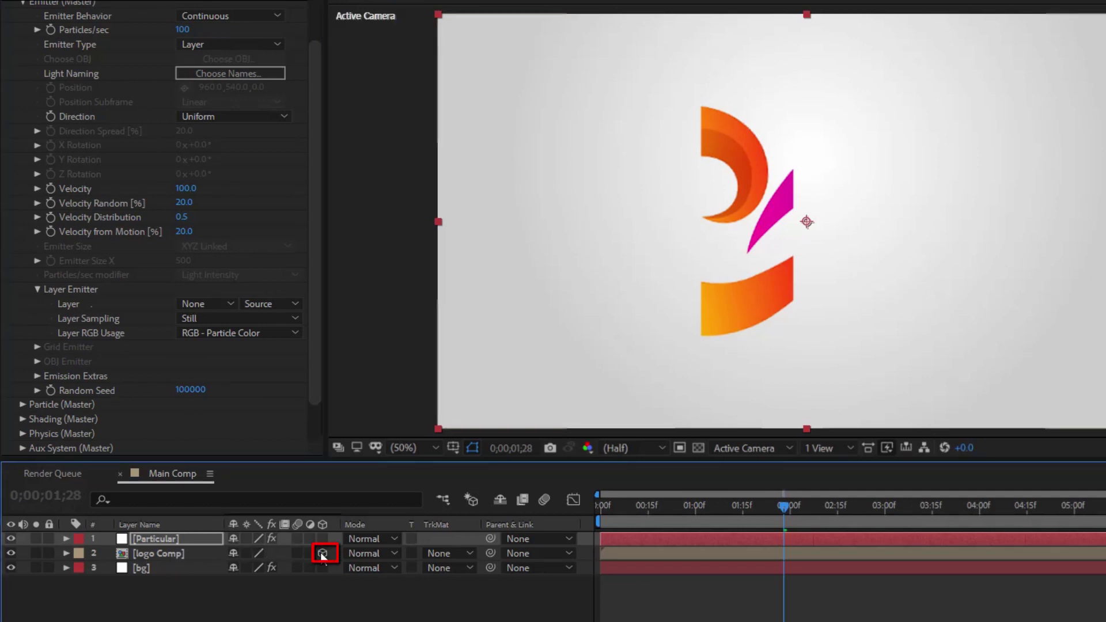
pyautogui.click(192, 344)
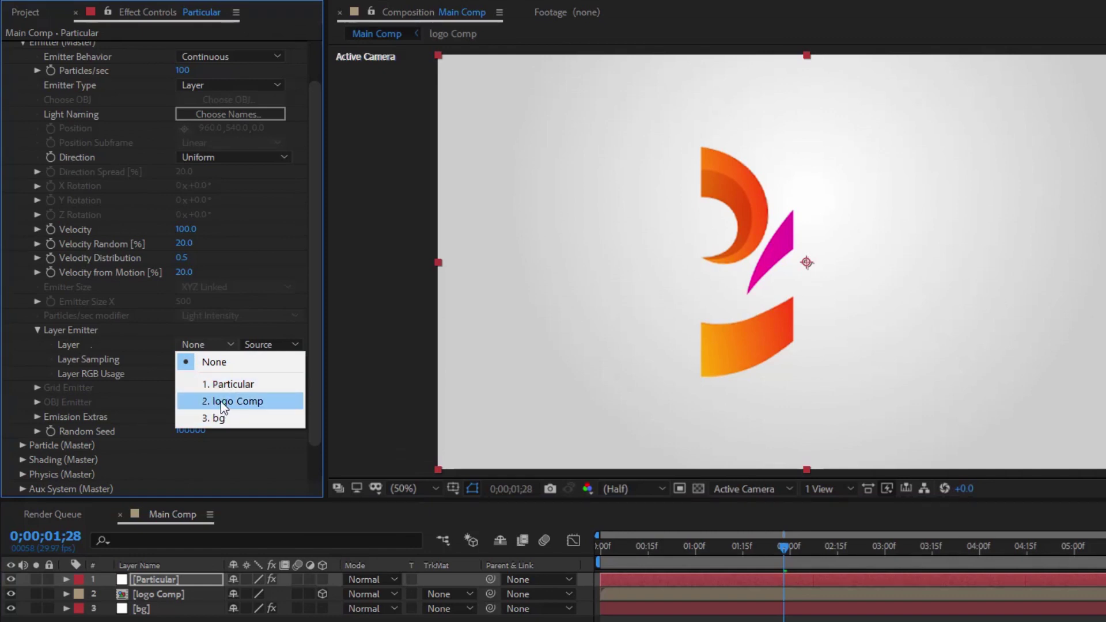
pyautogui.click(224, 402)
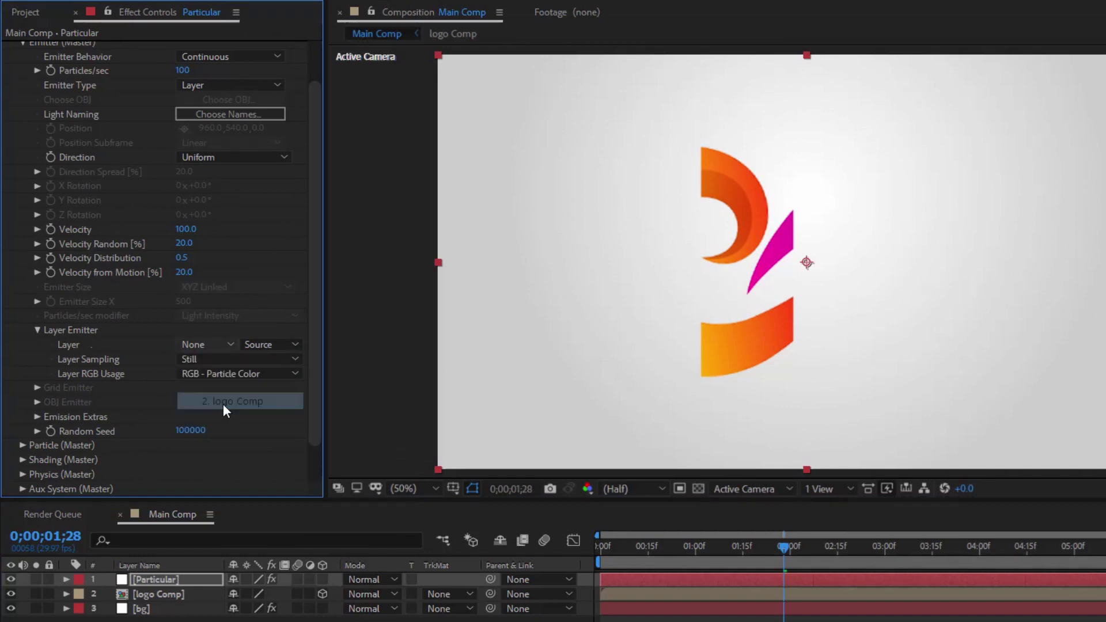
pyautogui.click(200, 361)
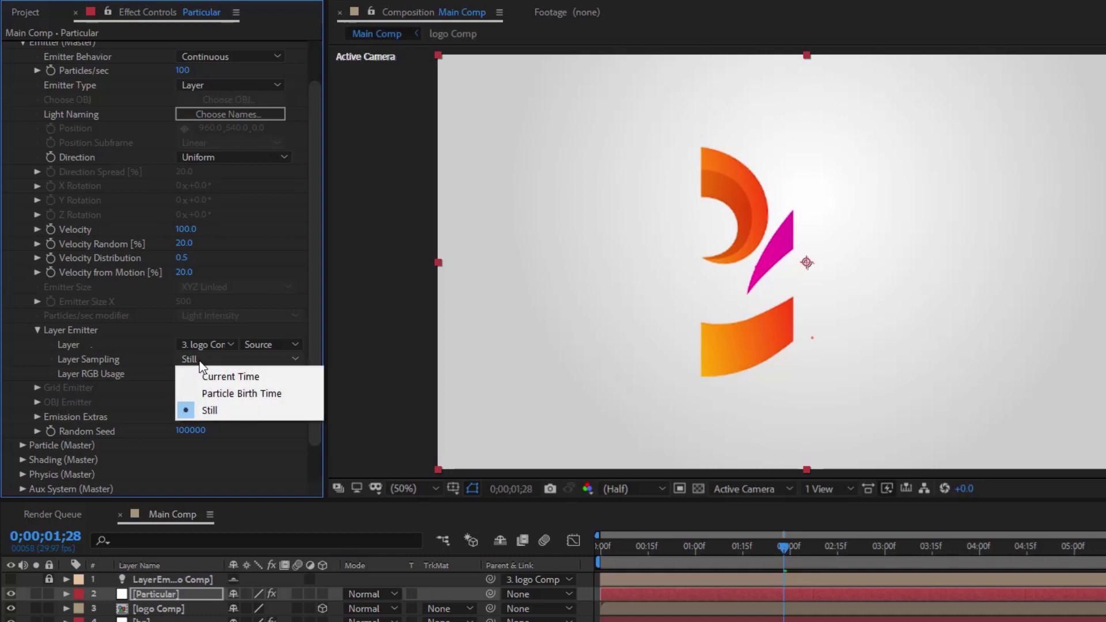
pyautogui.click(204, 394)
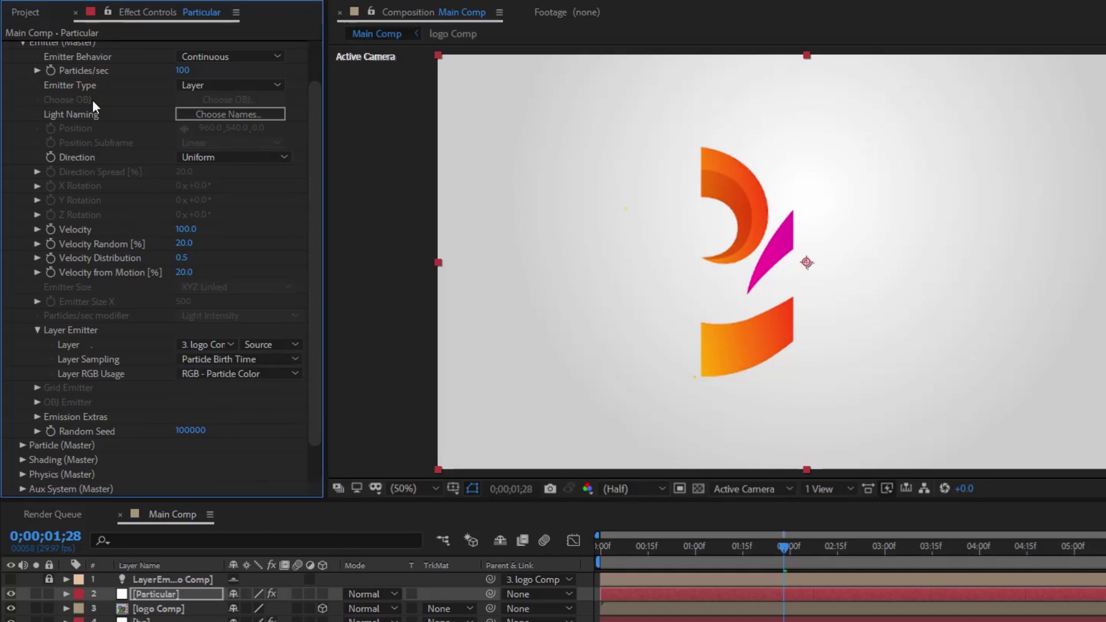
# Set the emitter's Particles/sec to 100000 and scrub the timeline to check the result.
pyautogui.click(184, 70)
pyautogui.write('1')
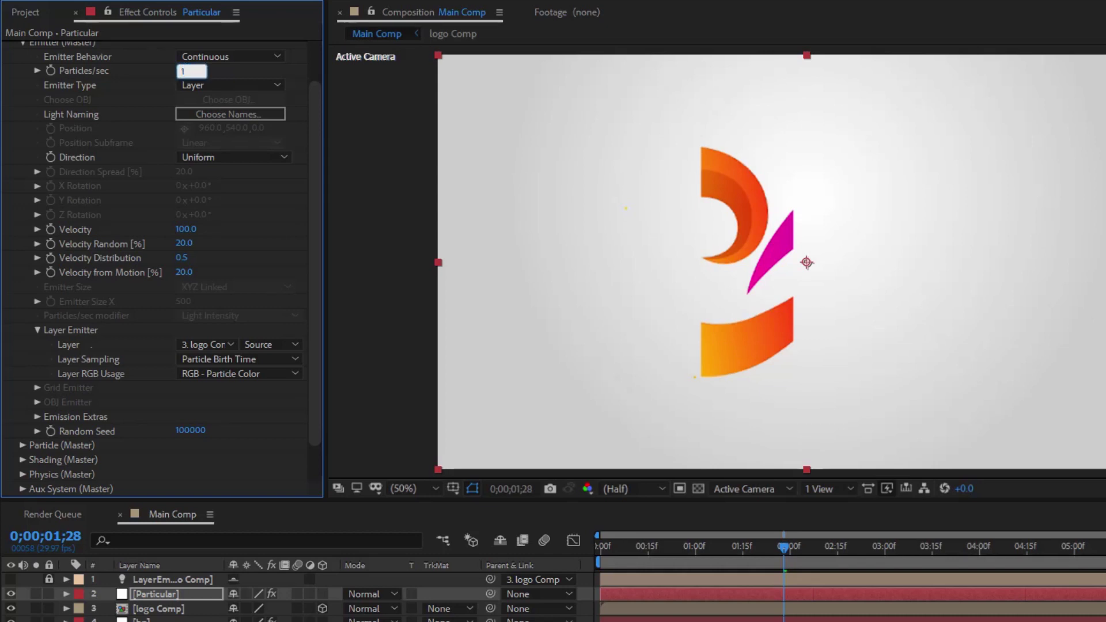
pyautogui.write('0000')
pyautogui.press('Return')
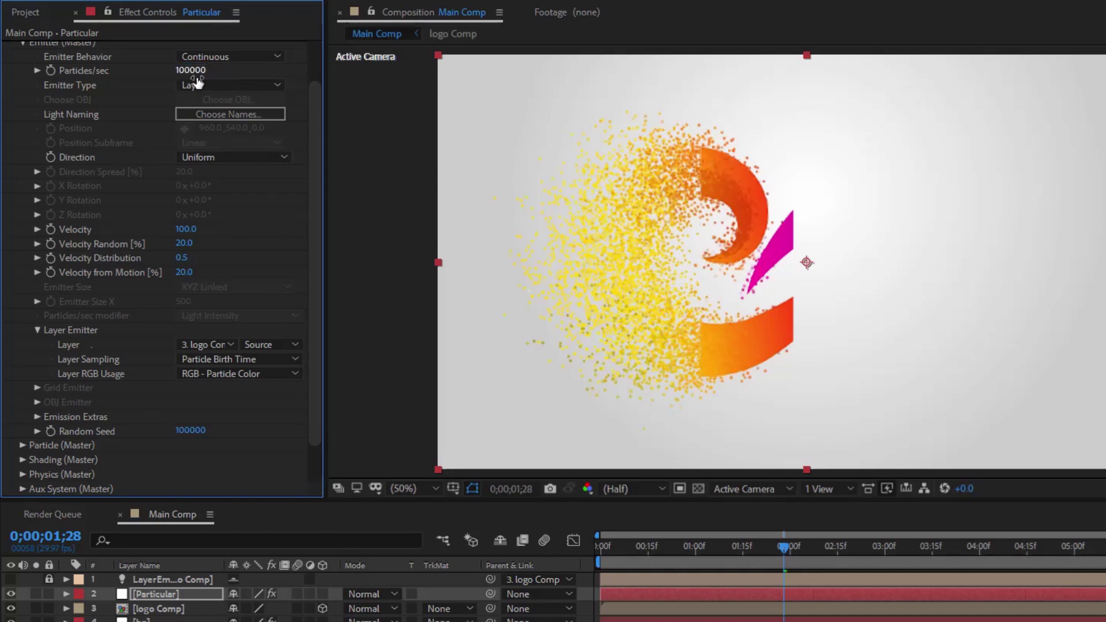
pyautogui.moveTo(783, 545); pyautogui.dragTo(897, 563)
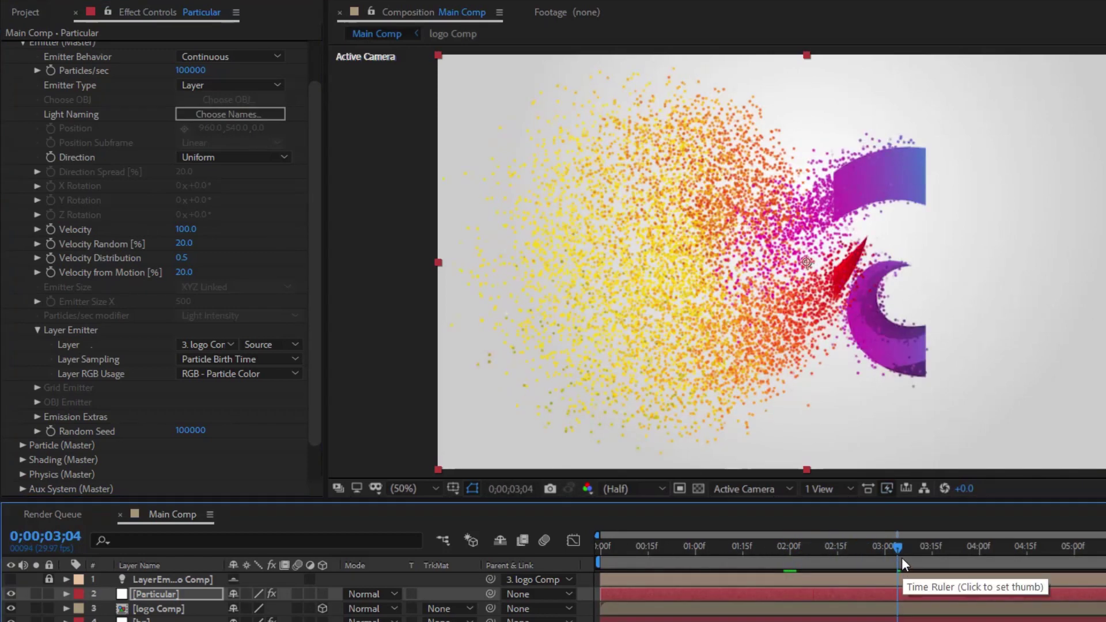
pyautogui.moveTo(894, 550); pyautogui.dragTo(793, 551)
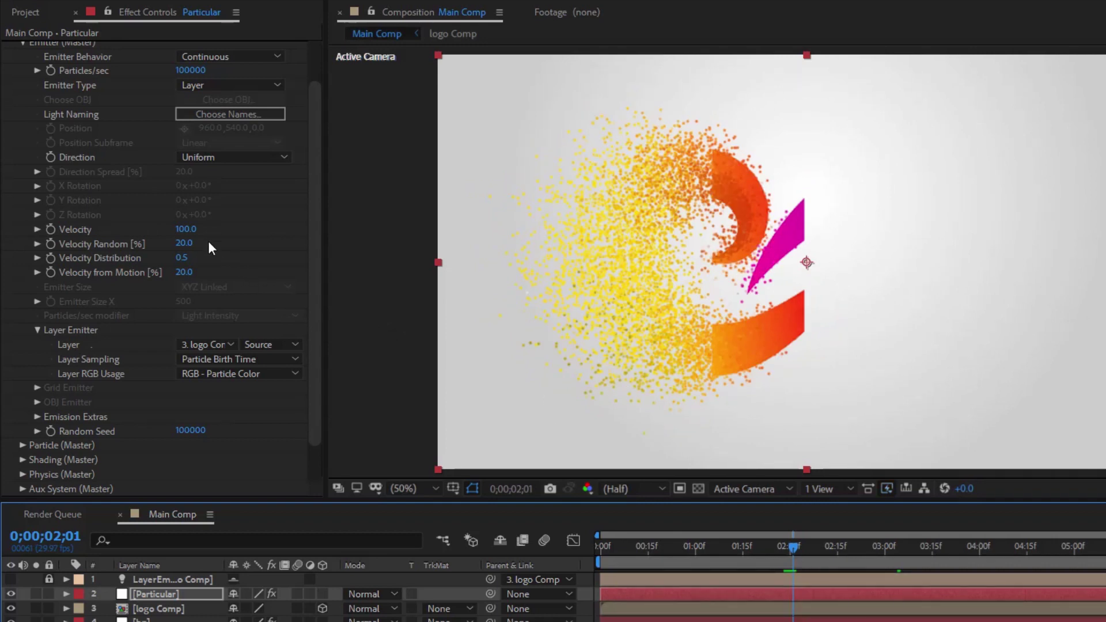
# Set emitter Velocity to 10 and Velocity Random to 0, then collapse the Emitter group.
pyautogui.click(186, 230)
pyautogui.write('10')
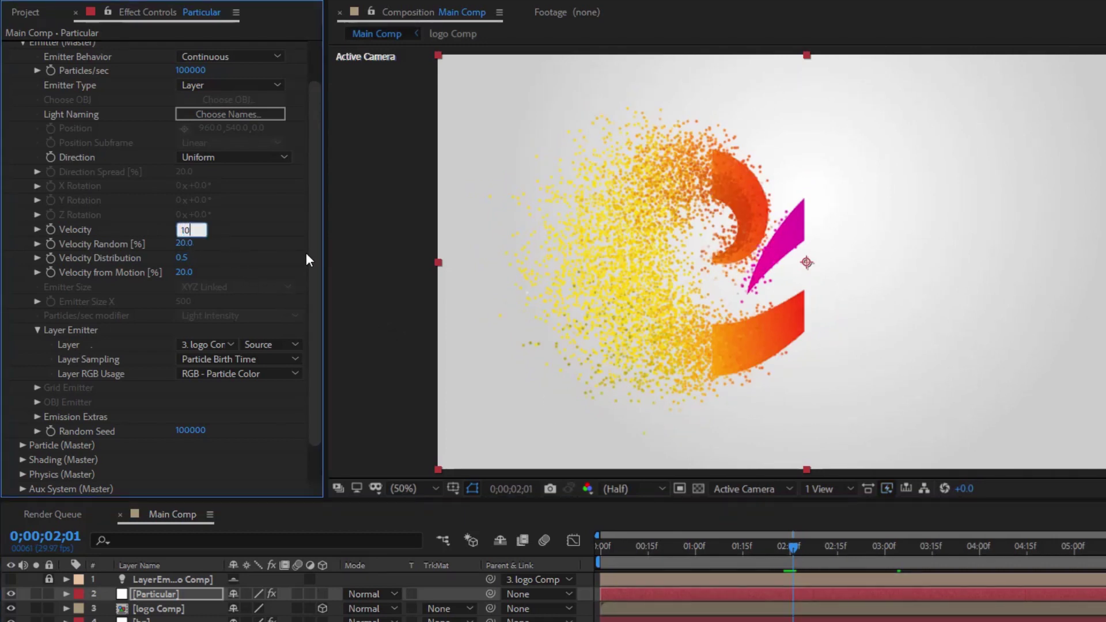
pyautogui.press('Return')
pyautogui.press('Tab')
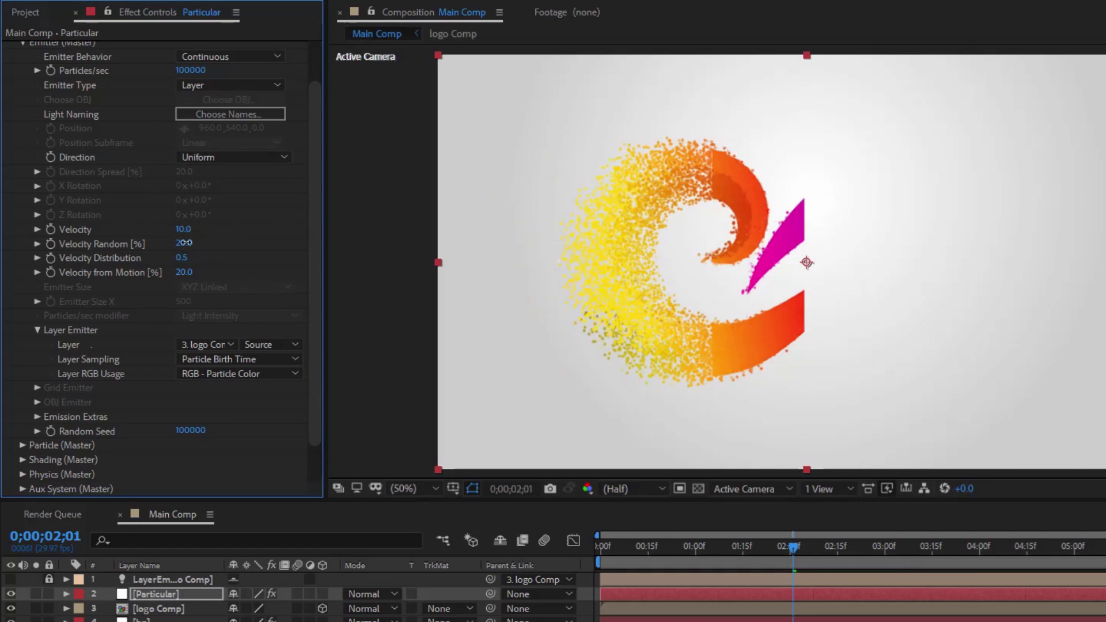
pyautogui.write('0')
pyautogui.press('Return')
pyautogui.scroll(1, 33, 70)
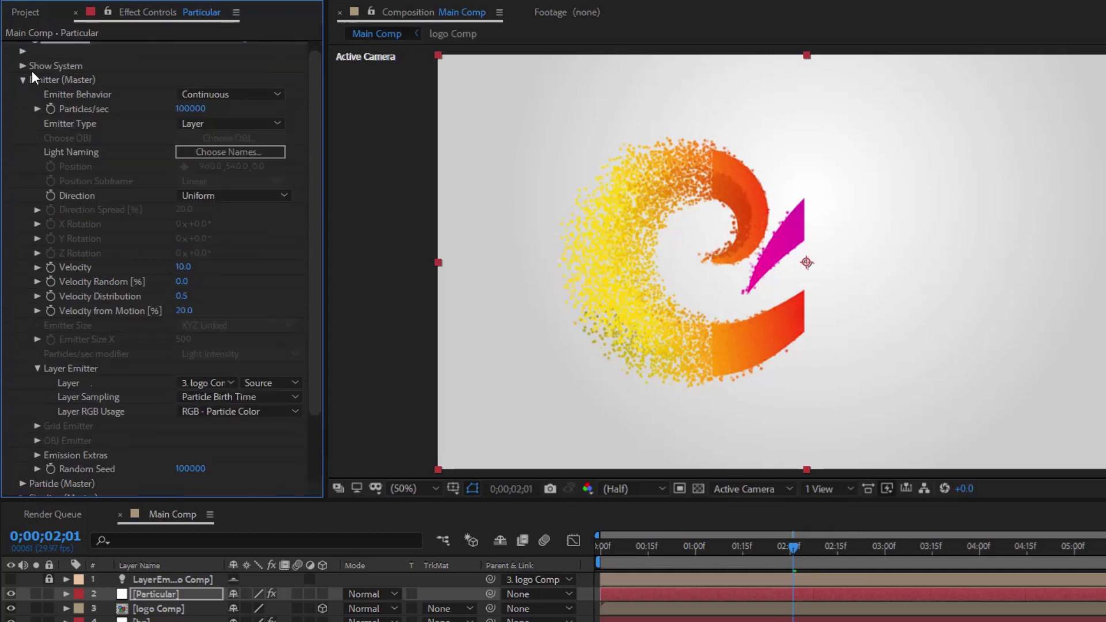
pyautogui.click(22, 76)
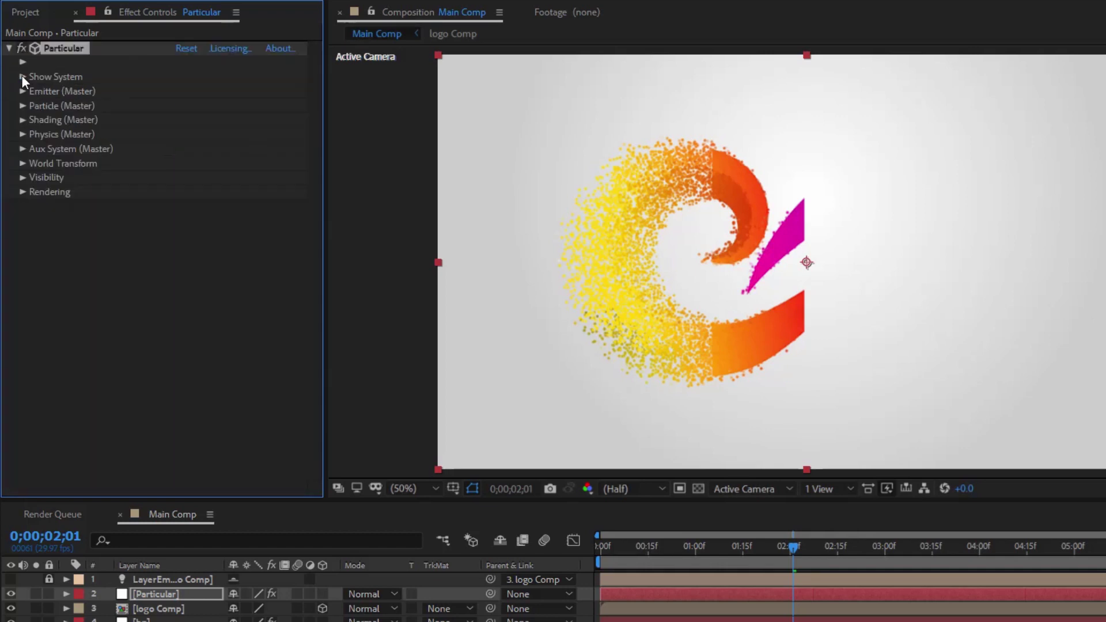
# Set particle Life to 2 seconds and Particle Feather to 0.
pyautogui.click(21, 105)
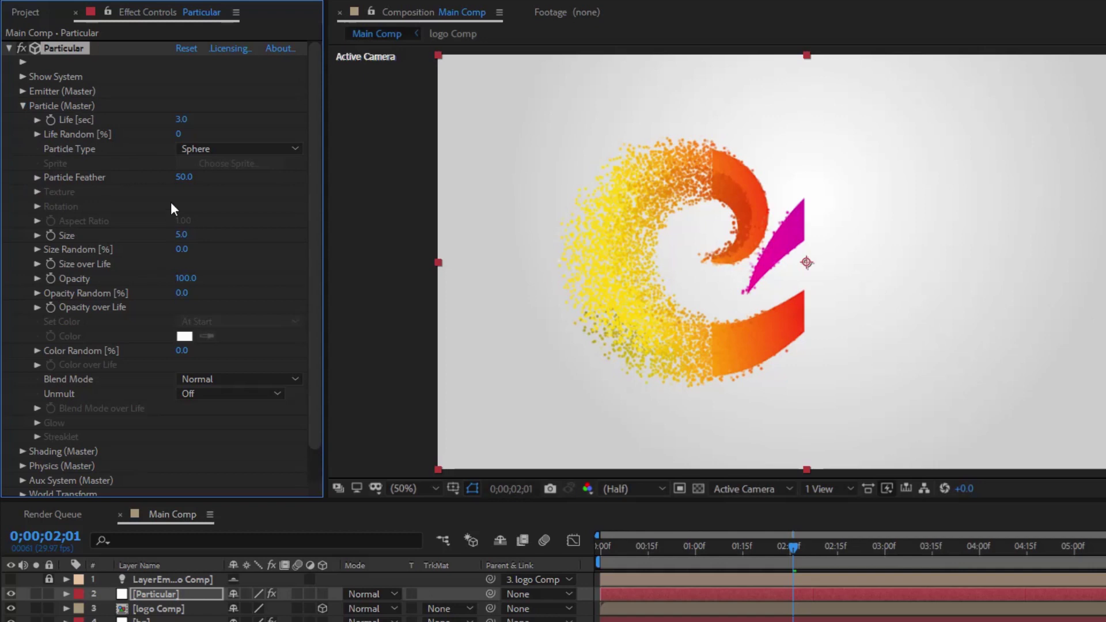
pyautogui.moveTo(189, 123); pyautogui.dragTo(182, 118)
pyautogui.press('Return')
pyautogui.click(184, 178)
pyautogui.write('0')
pyautogui.press('Return')
# Set particle Size to 8 with 70% Size Random, then collapse Particle (Master).
pyautogui.click(182, 236)
pyautogui.write('8')
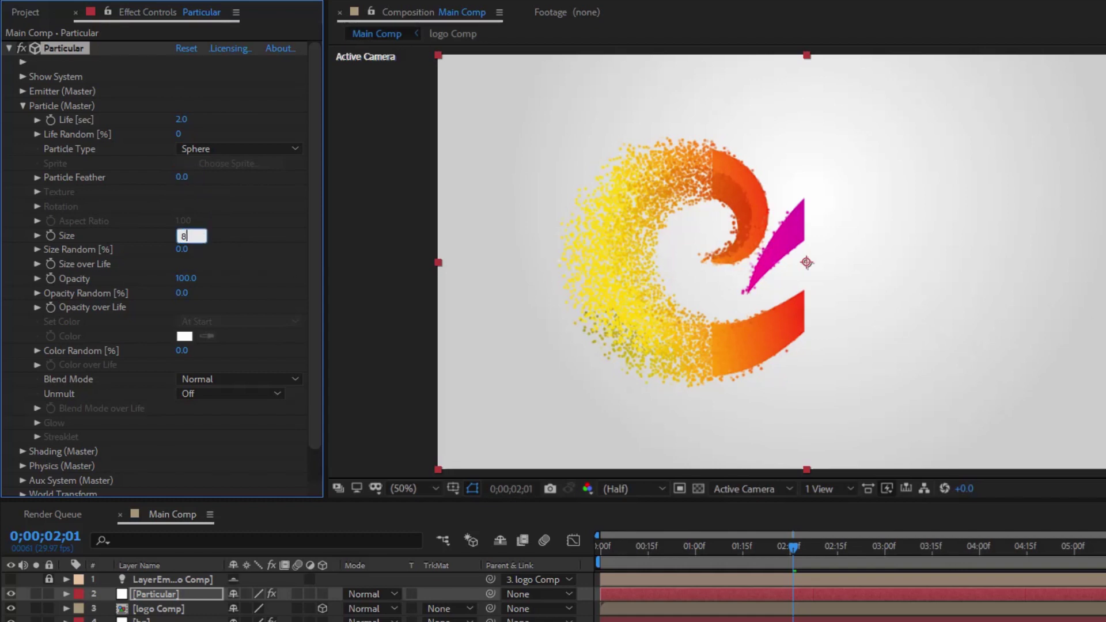
pyautogui.press('Return')
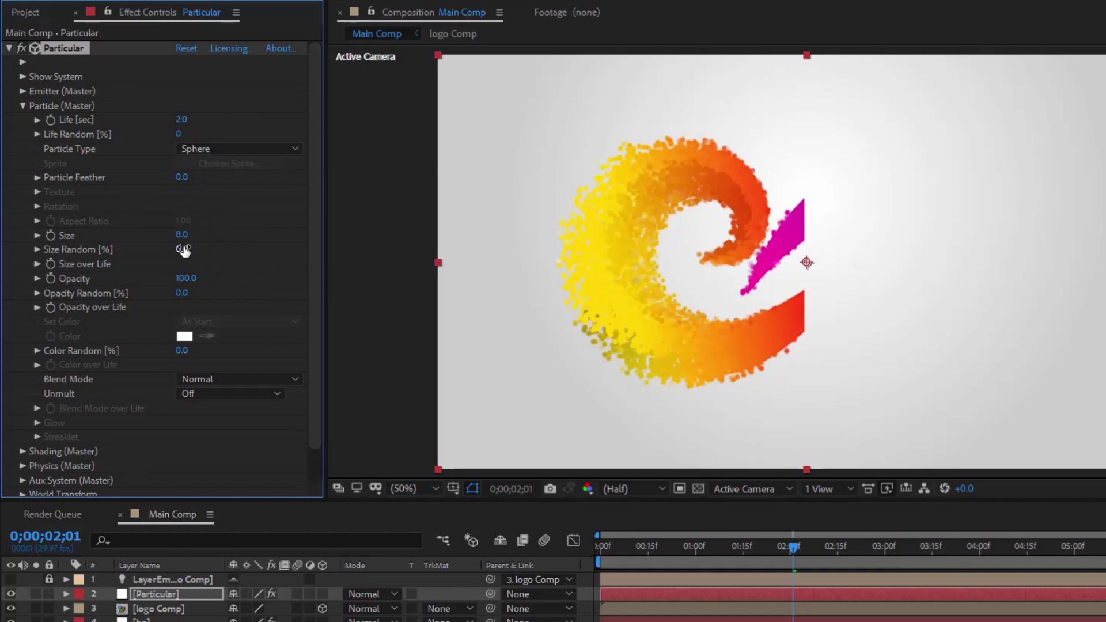
pyautogui.click(184, 250)
pyautogui.write('70')
pyautogui.press('Return')
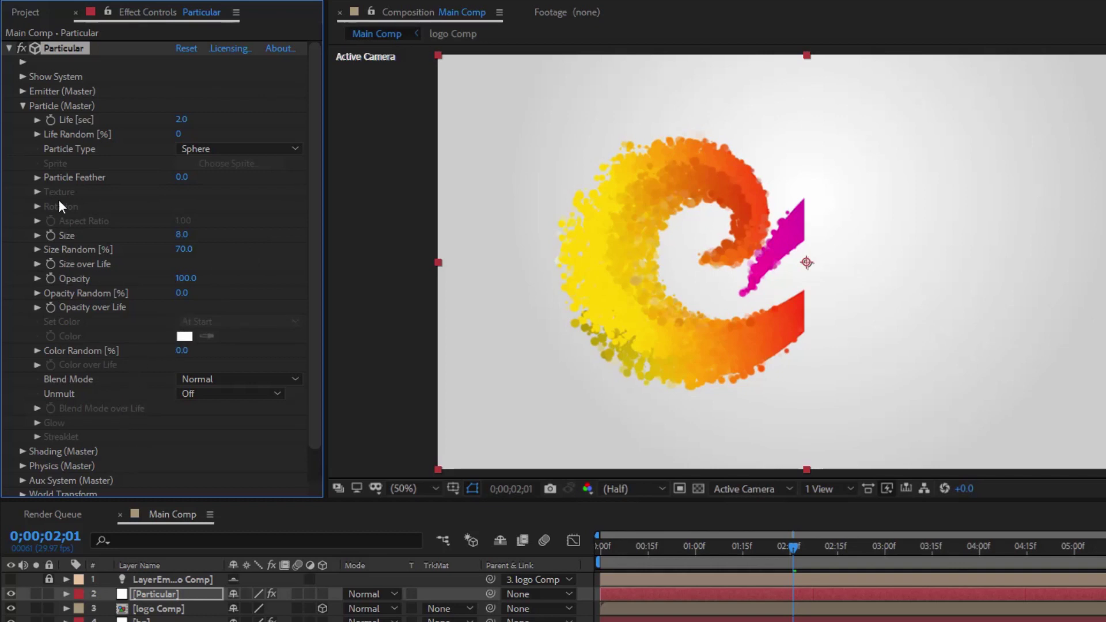
pyautogui.click(22, 106)
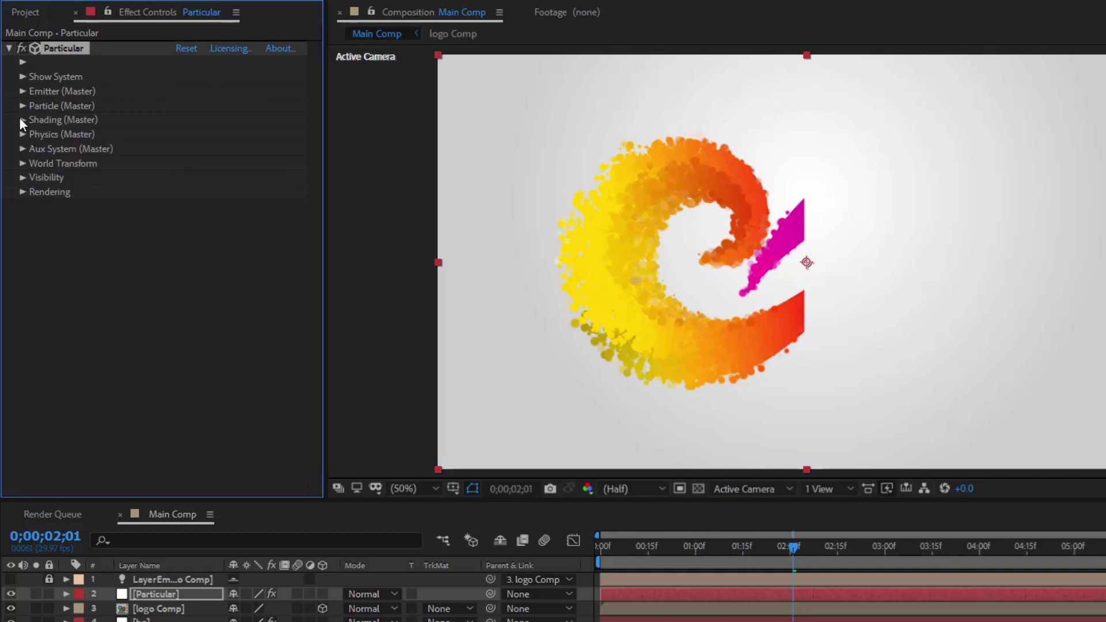
# Turn Shadowlet on for both Main and Aux particles in the Shading group.
pyautogui.click(21, 120)
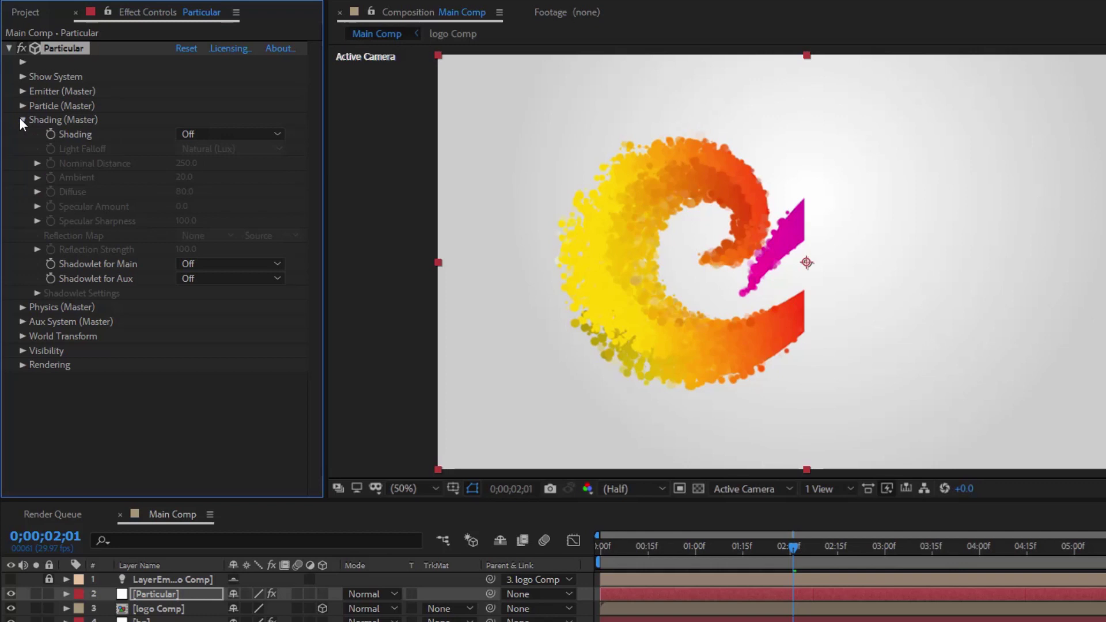
pyautogui.click(190, 263)
pyautogui.click(203, 296)
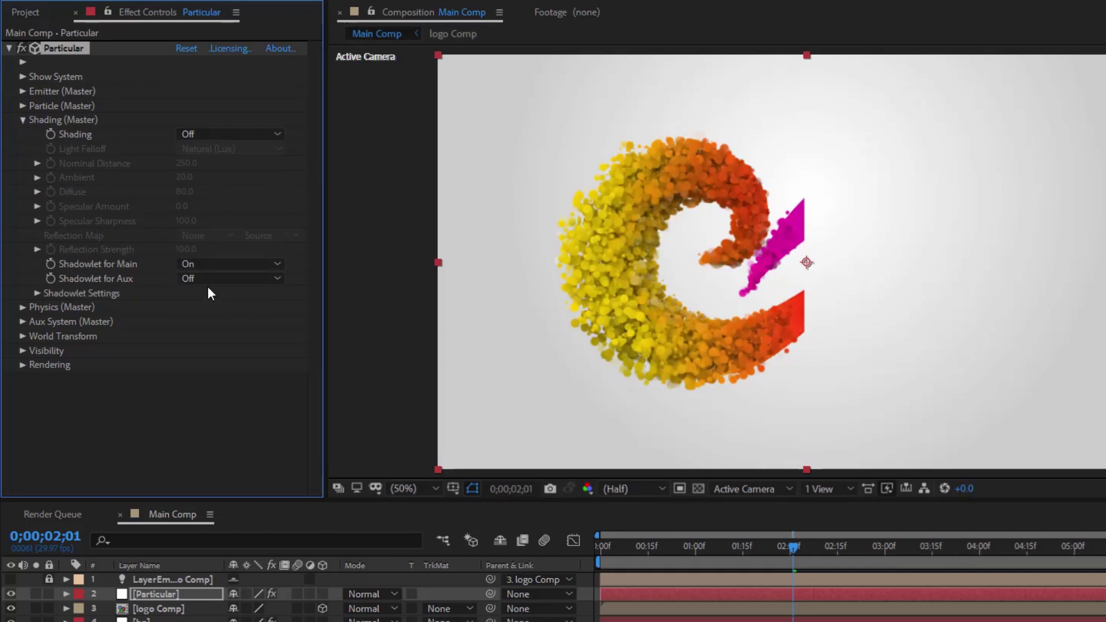
pyautogui.click(202, 277)
pyautogui.click(206, 314)
pyautogui.click(22, 118)
# Set Aux System to emit continuously at 15 particles/sec with Particle Velocity 40.
pyautogui.click(23, 148)
pyautogui.scroll(-2, 74, 238)
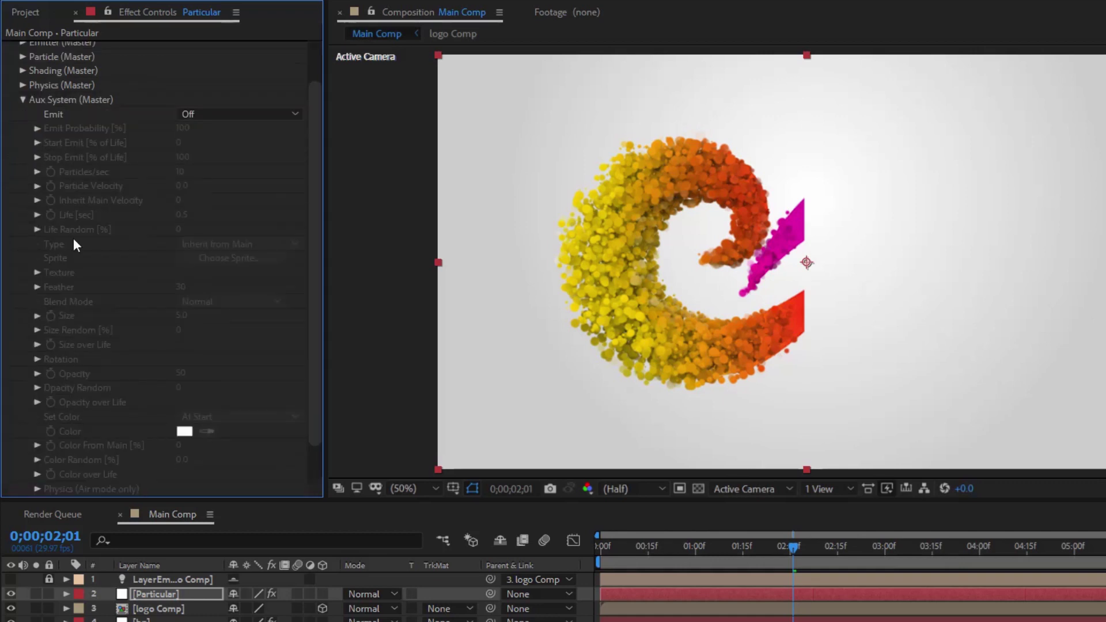
pyautogui.click(206, 115)
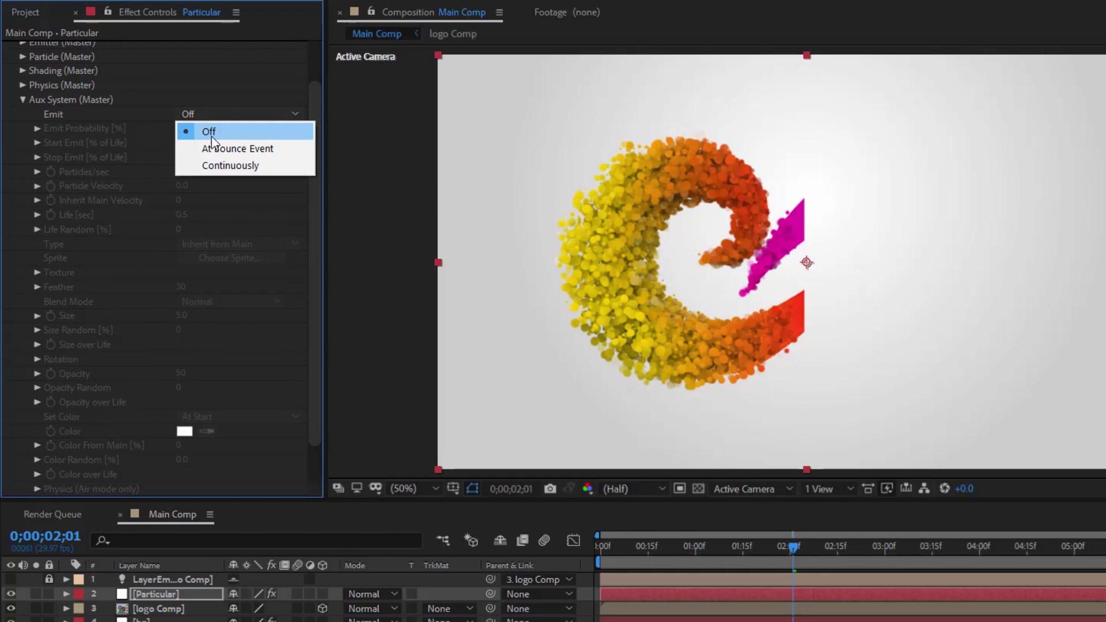
pyautogui.click(210, 165)
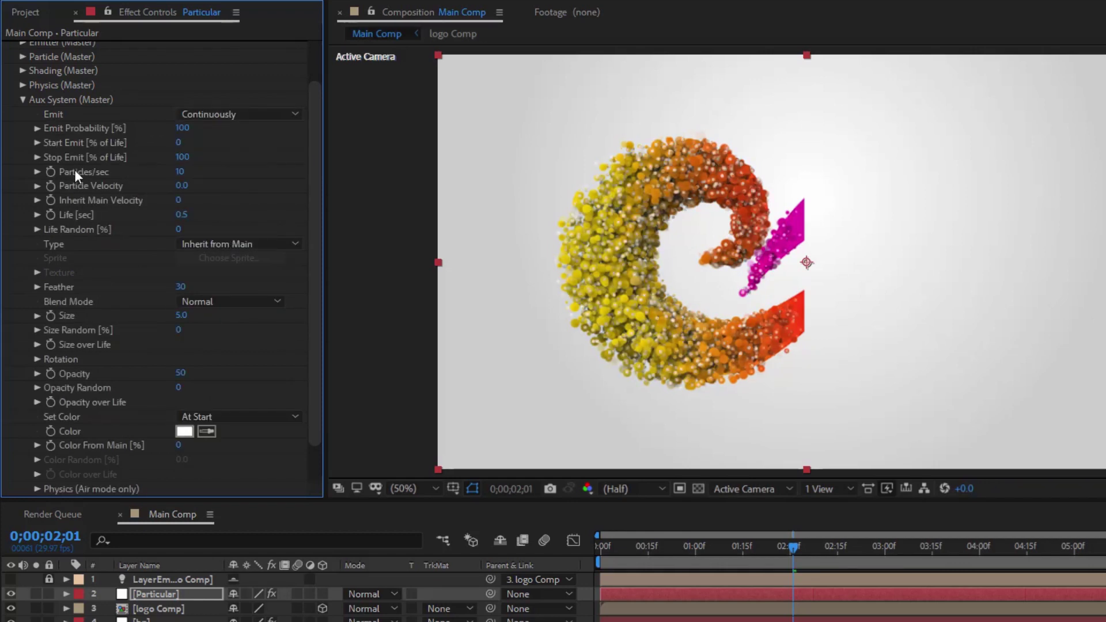
pyautogui.click(179, 171)
pyautogui.write('1')
pyautogui.write('5')
pyautogui.press('Return')
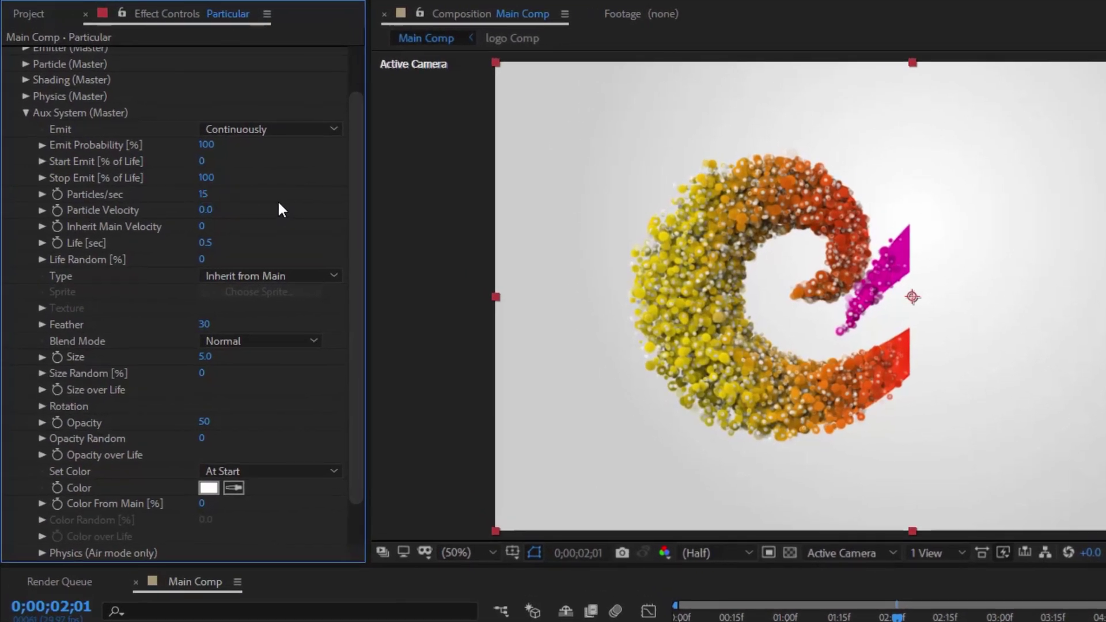
pyautogui.click(208, 211)
pyautogui.write('4')
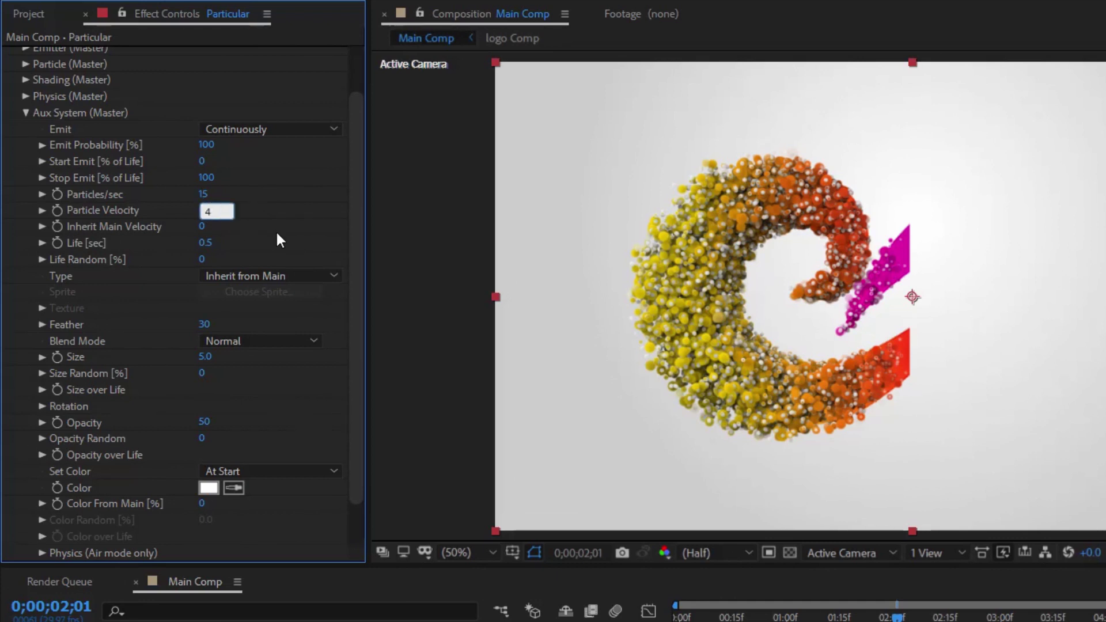
pyautogui.write('0')
pyautogui.press('Return')
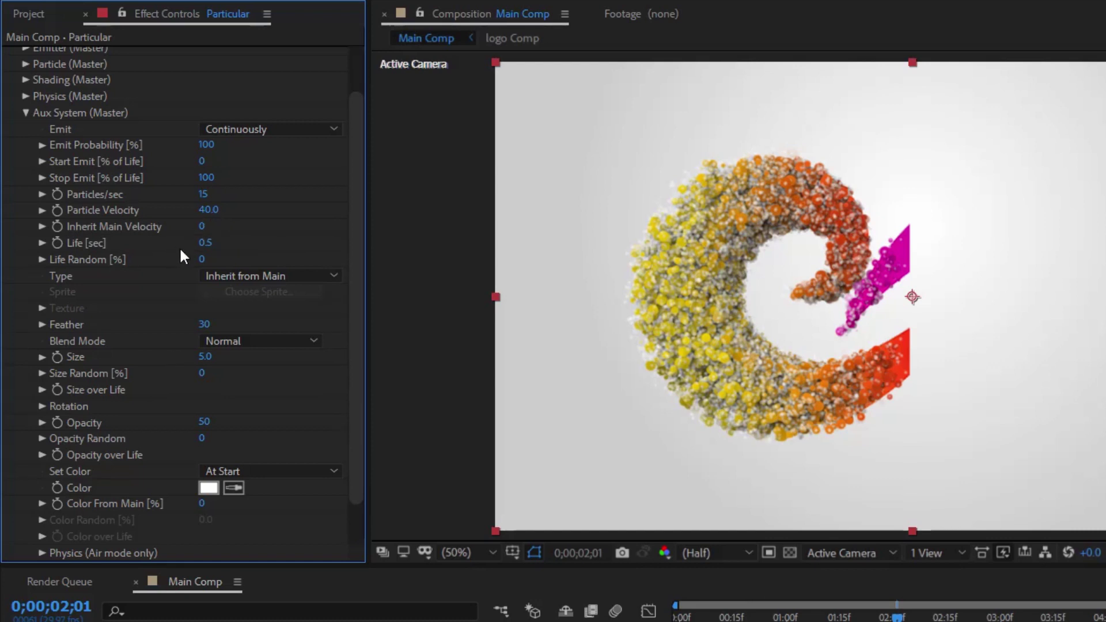
# Give the aux particles Feather 0 and Size 4.
pyautogui.click(204, 324)
pyautogui.write('1')
pyautogui.press('BackSpace')
pyautogui.write('0')
pyautogui.press('Return')
pyautogui.click(205, 356)
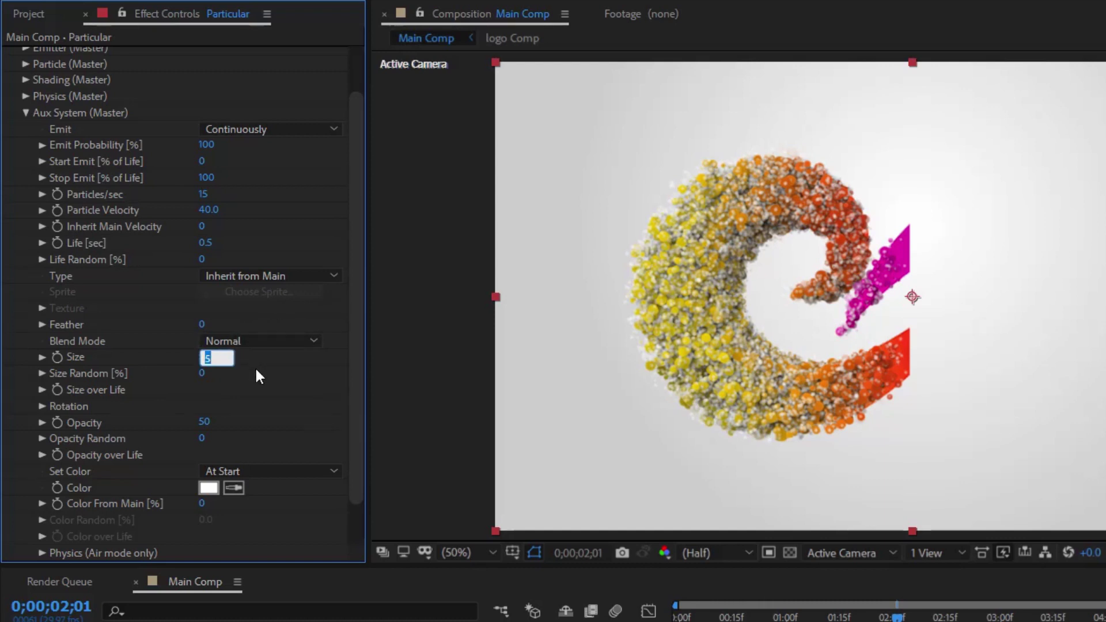
pyautogui.write('4')
pyautogui.press('Return')
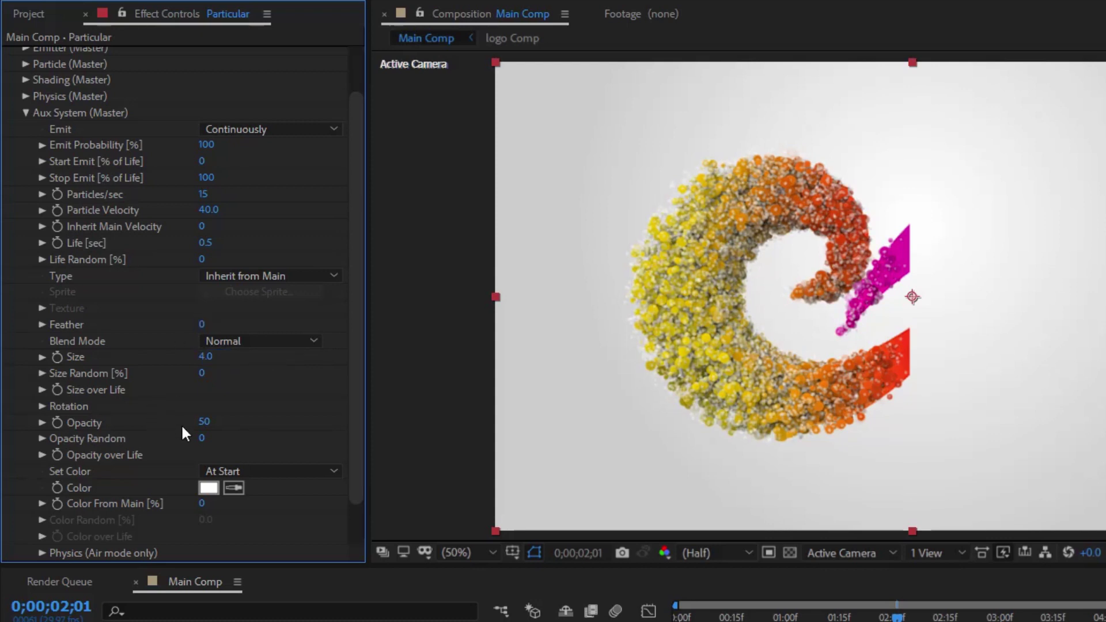
# Set aux Air Turbulence Position to 100 and Color From Main to 100.
pyautogui.scroll(-2, 157, 465)
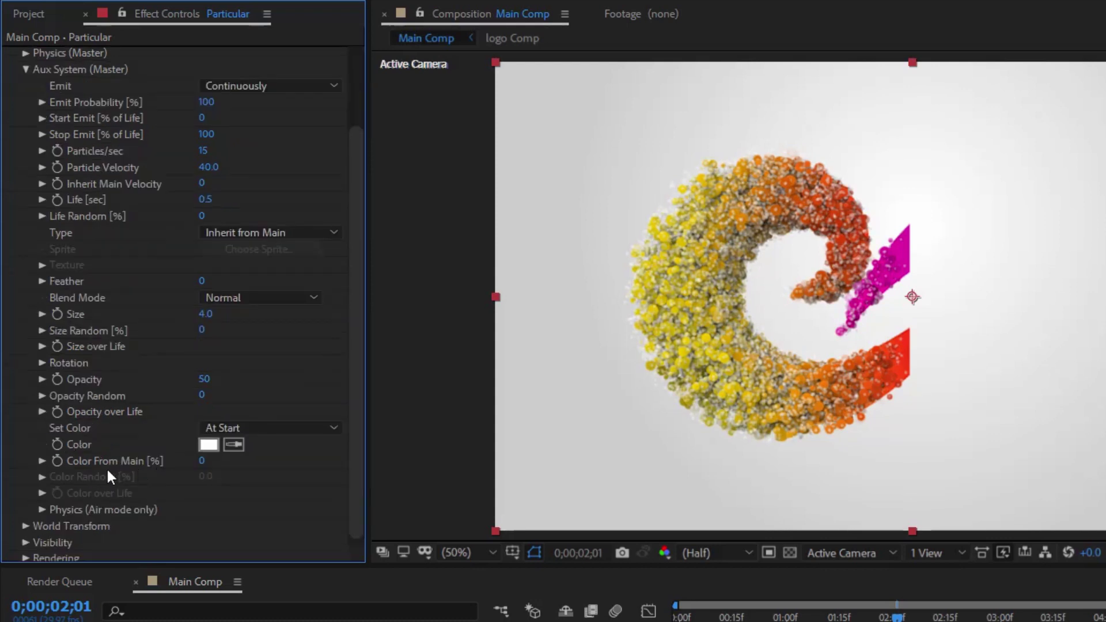
pyautogui.click(41, 503)
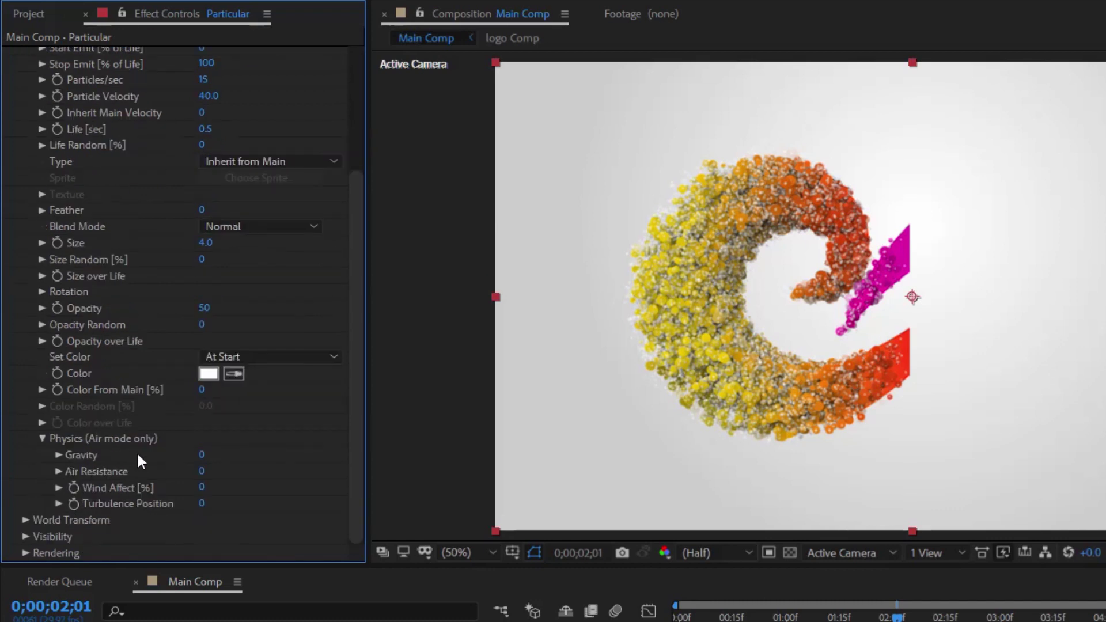
pyautogui.click(201, 503)
pyautogui.write('100')
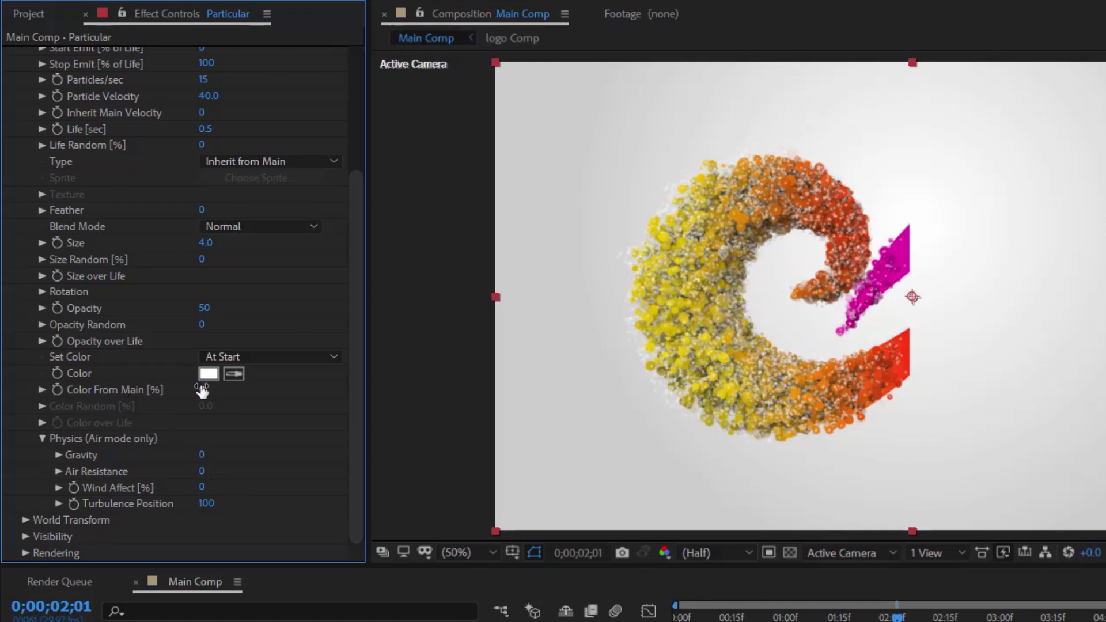
pyautogui.moveTo(201, 391); pyautogui.dragTo(483, 410)
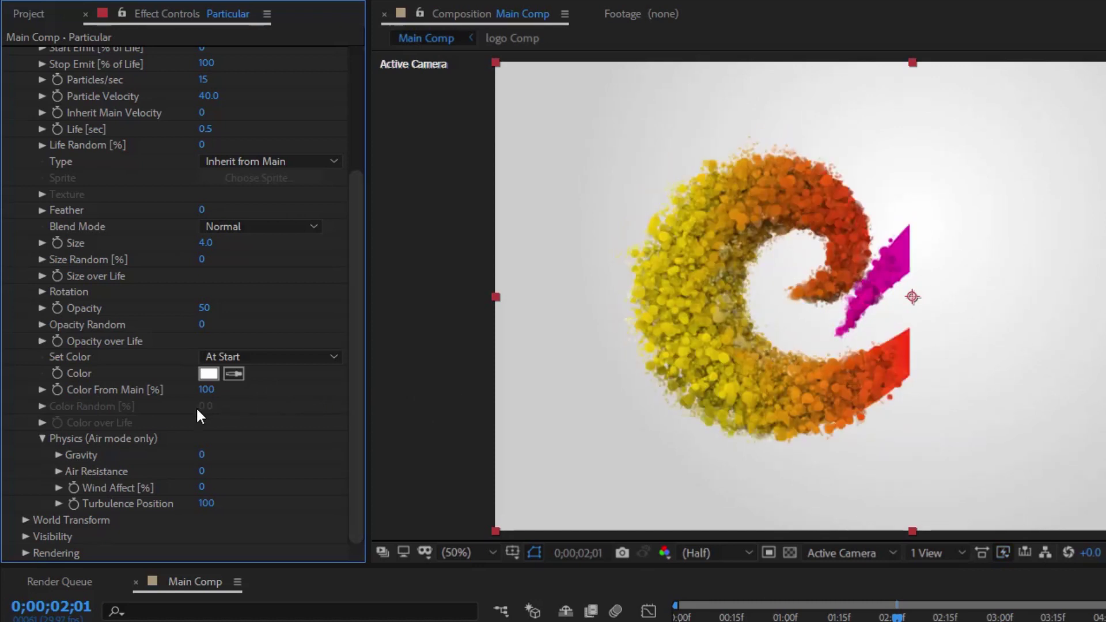
pyautogui.scroll(2, 194, 405)
pyautogui.scroll(3, 148, 381)
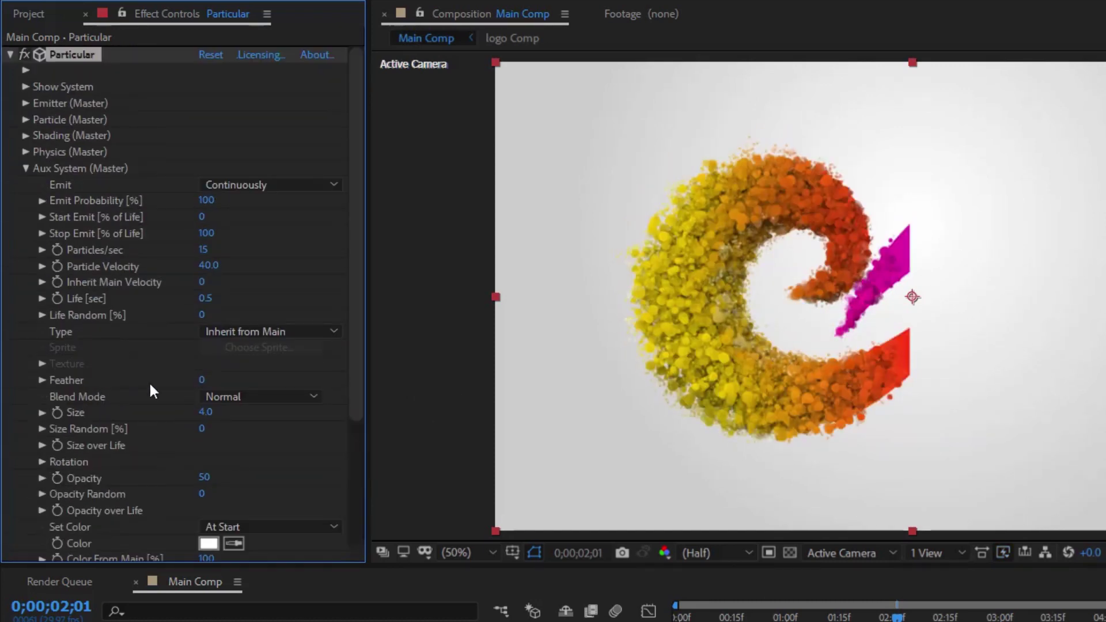
# Set Physics (Master) Air Turbulence Field to Affect Size 30 and Affect Position 80.
pyautogui.click(24, 168)
pyautogui.click(25, 150)
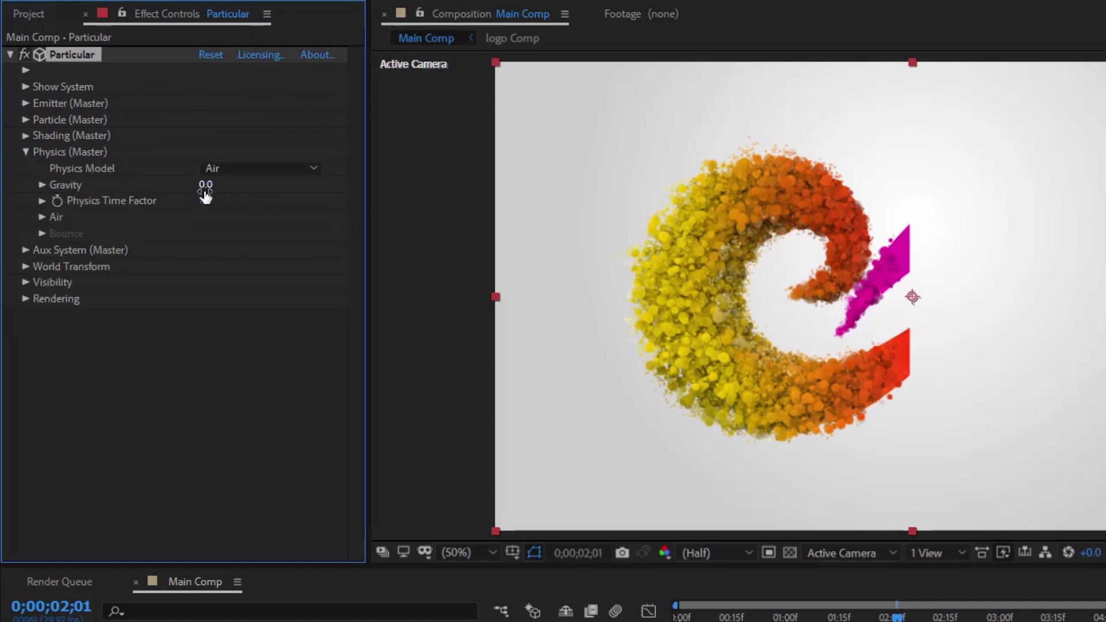
pyautogui.click(41, 217)
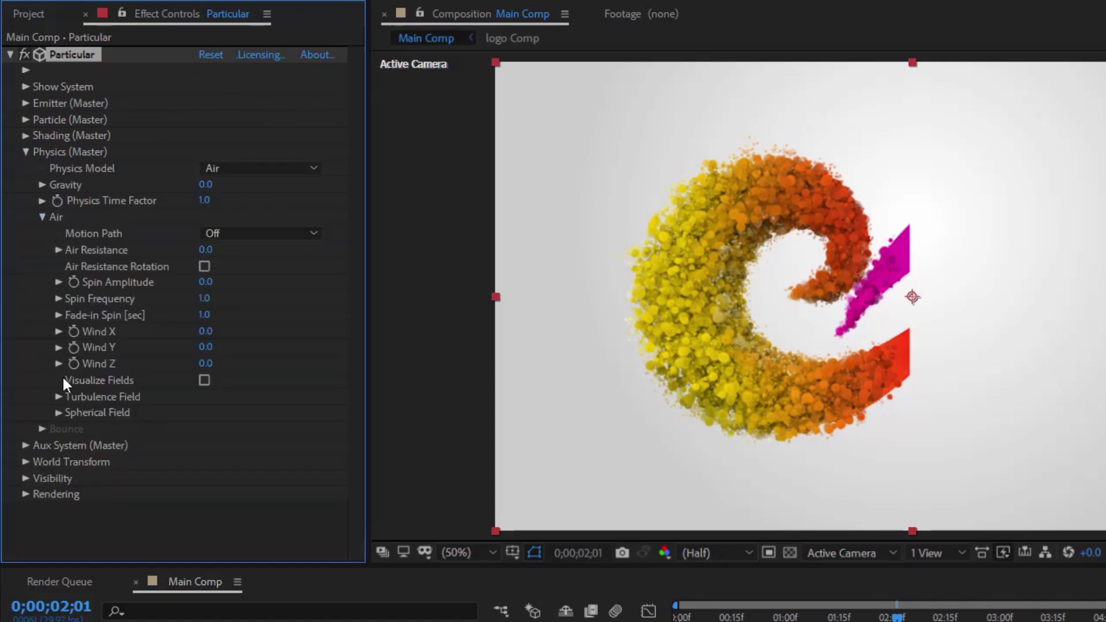
pyautogui.click(55, 395)
pyautogui.scroll(-3, 119, 421)
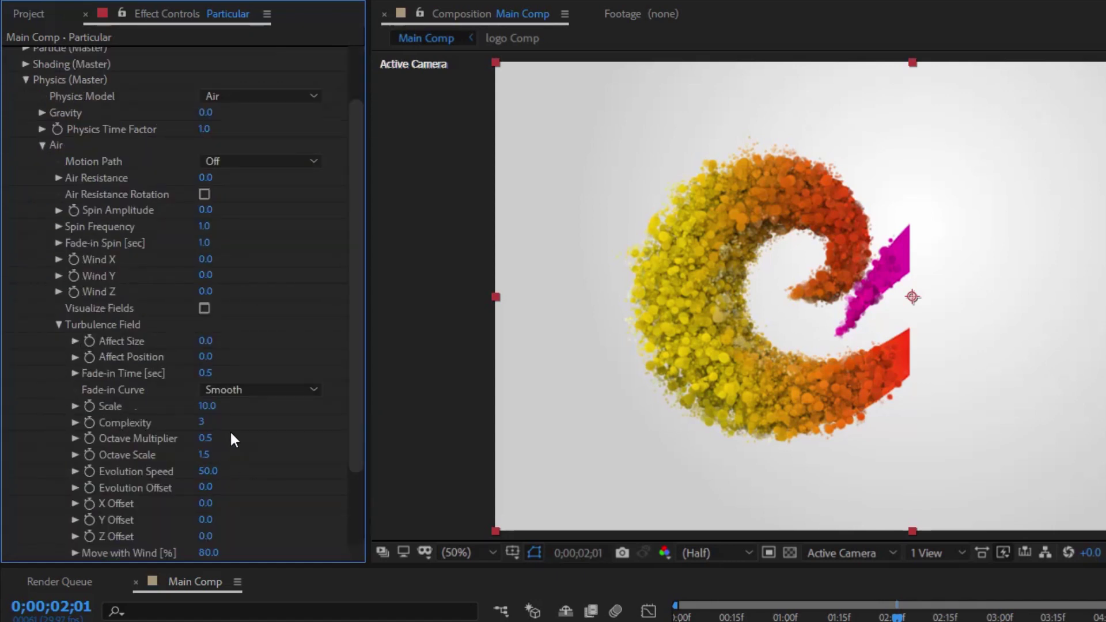
pyautogui.scroll(-4, 232, 435)
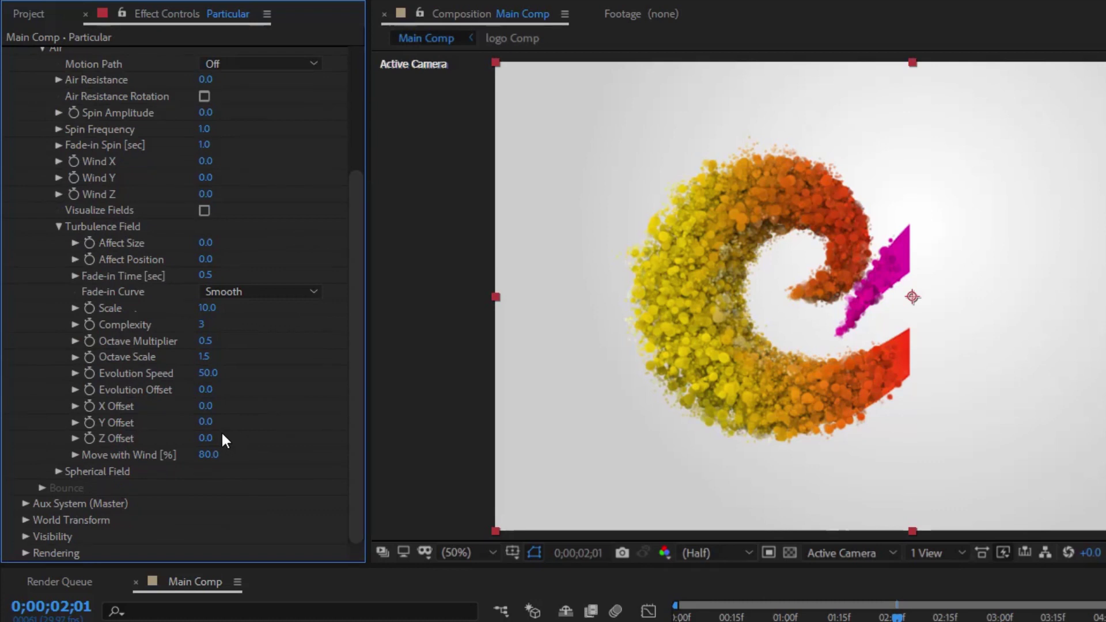
pyautogui.click(212, 242)
pyautogui.write('3')
pyautogui.write('0')
pyautogui.press('Return')
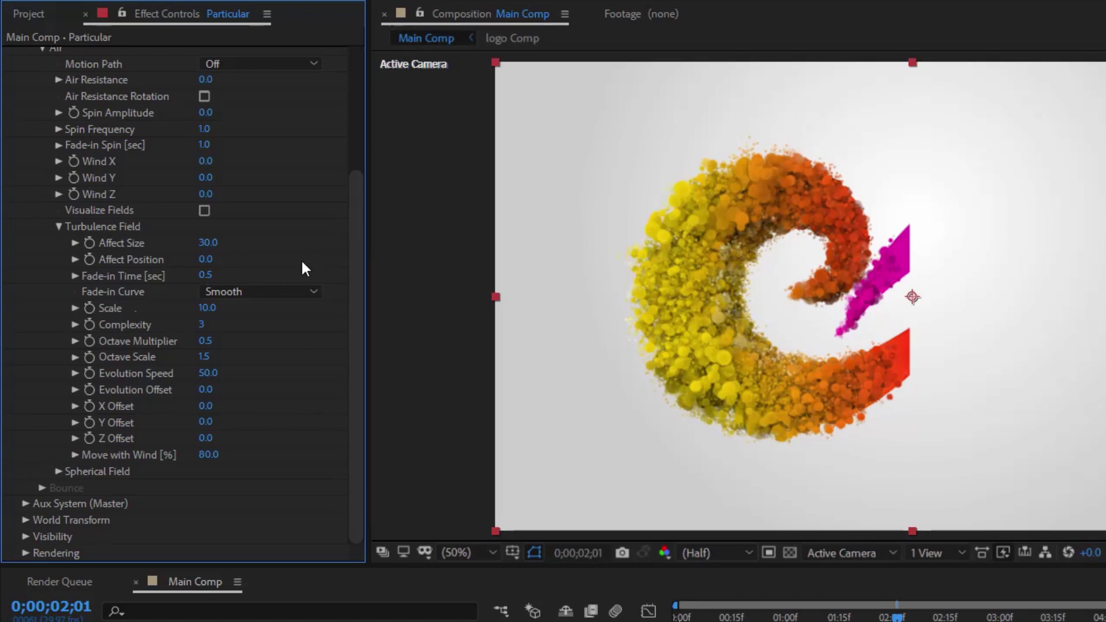
pyautogui.click(213, 259)
pyautogui.write('80')
pyautogui.press('Return')
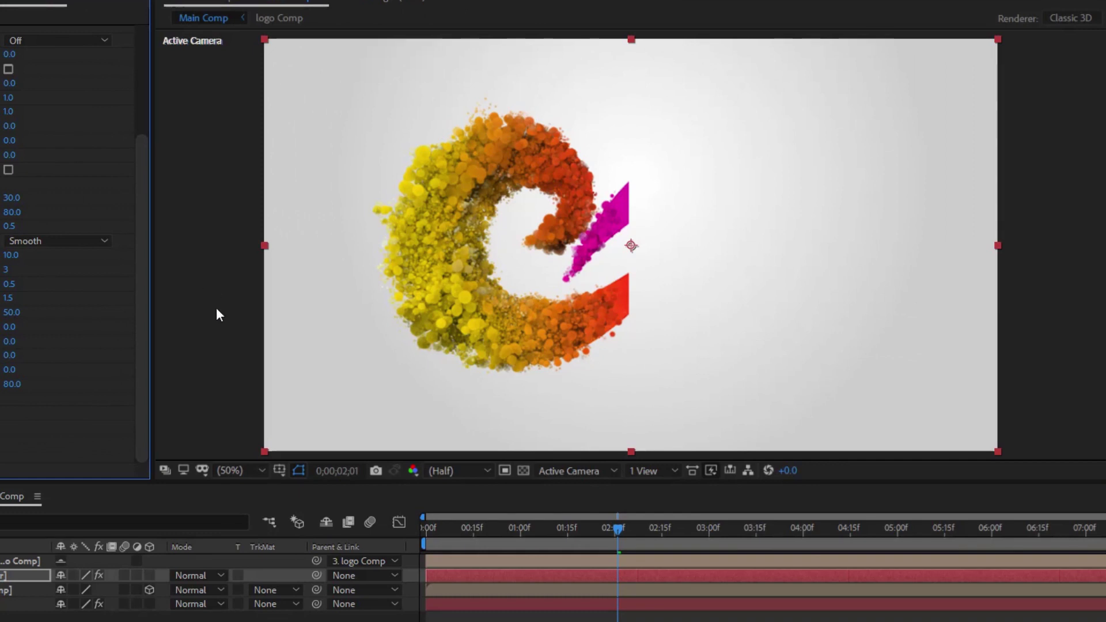
# Hide the logo Comp layer and review the particles at 03;05, 03;20, 04;18 and 02;24.
pyautogui.moveTo(617, 529); pyautogui.dragTo(725, 530)
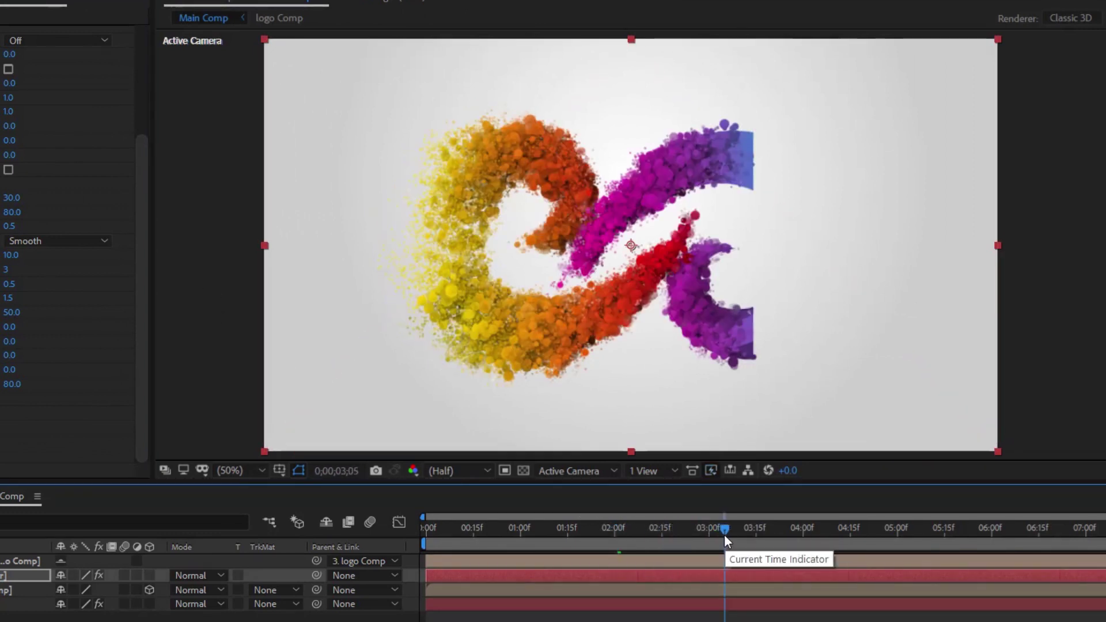
pyautogui.moveTo(724, 534); pyautogui.dragTo(770, 530)
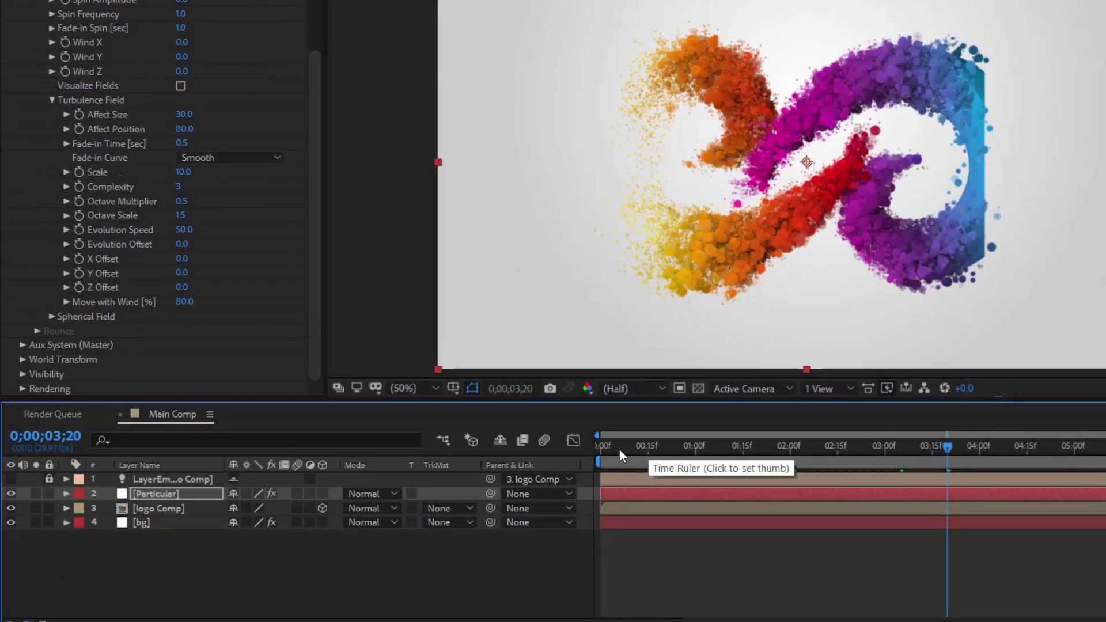
pyautogui.click(13, 509)
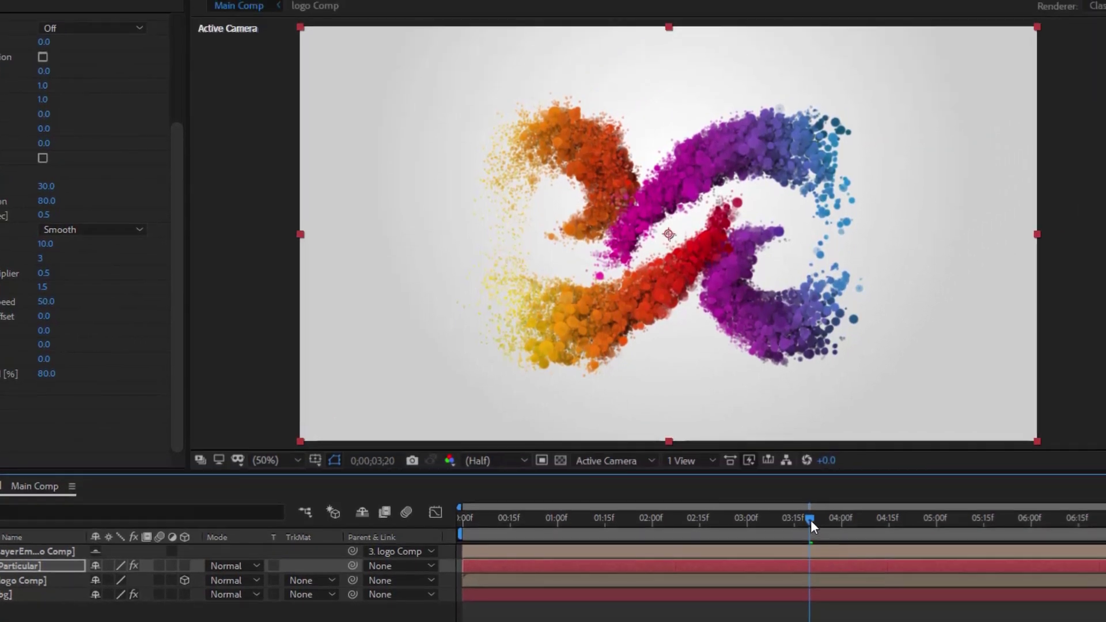
pyautogui.moveTo(810, 520); pyautogui.dragTo(900, 520)
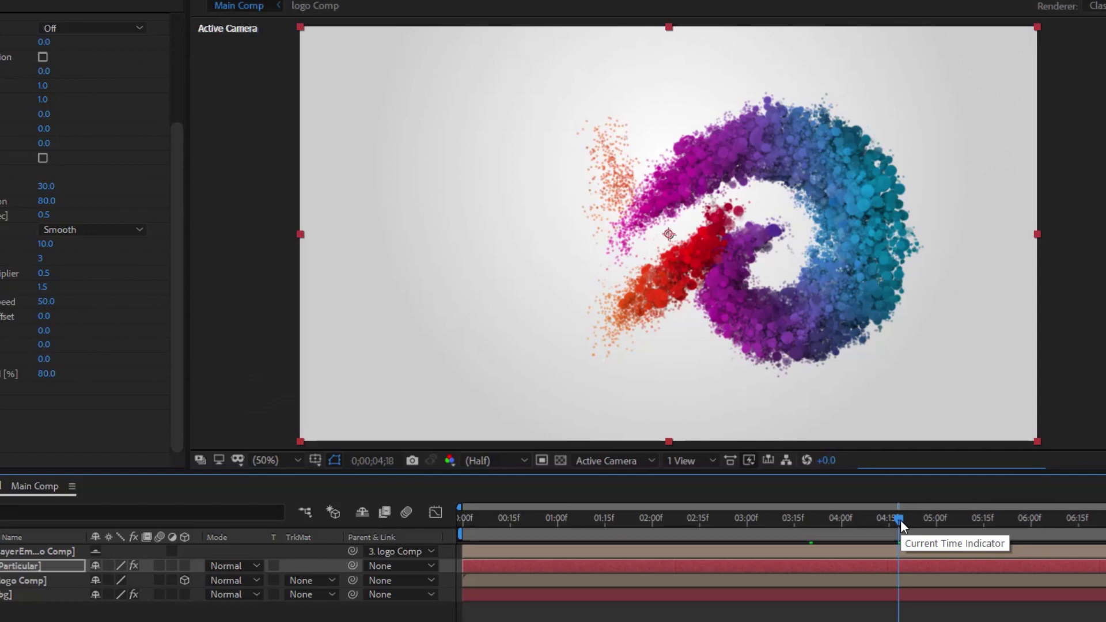
pyautogui.moveTo(900, 520); pyautogui.dragTo(727, 520)
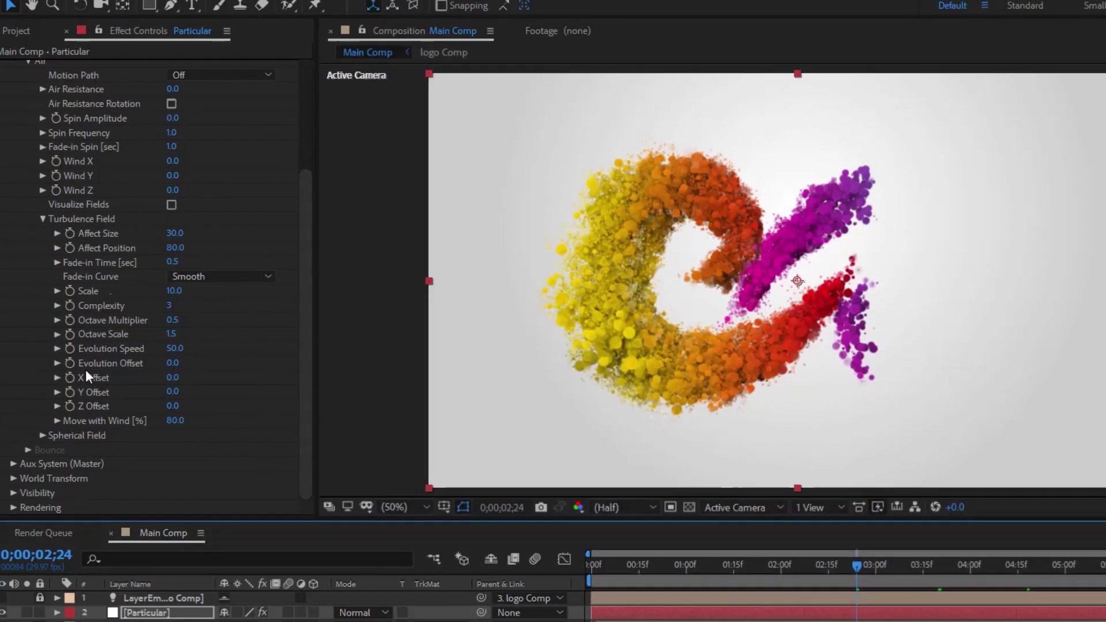
# Apply a Sharpen effect to the Particular layer with Sharpen Amount 170.
pyautogui.scroll(5, 86, 374)
pyautogui.click(24, 154)
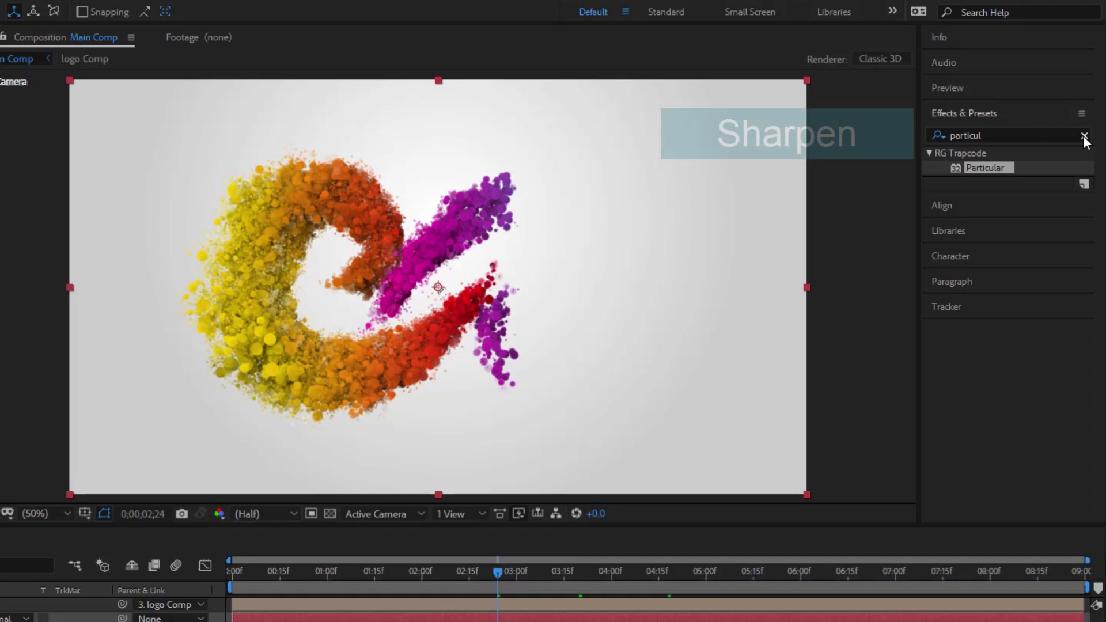
pyautogui.click(1084, 137)
pyautogui.click(1028, 135)
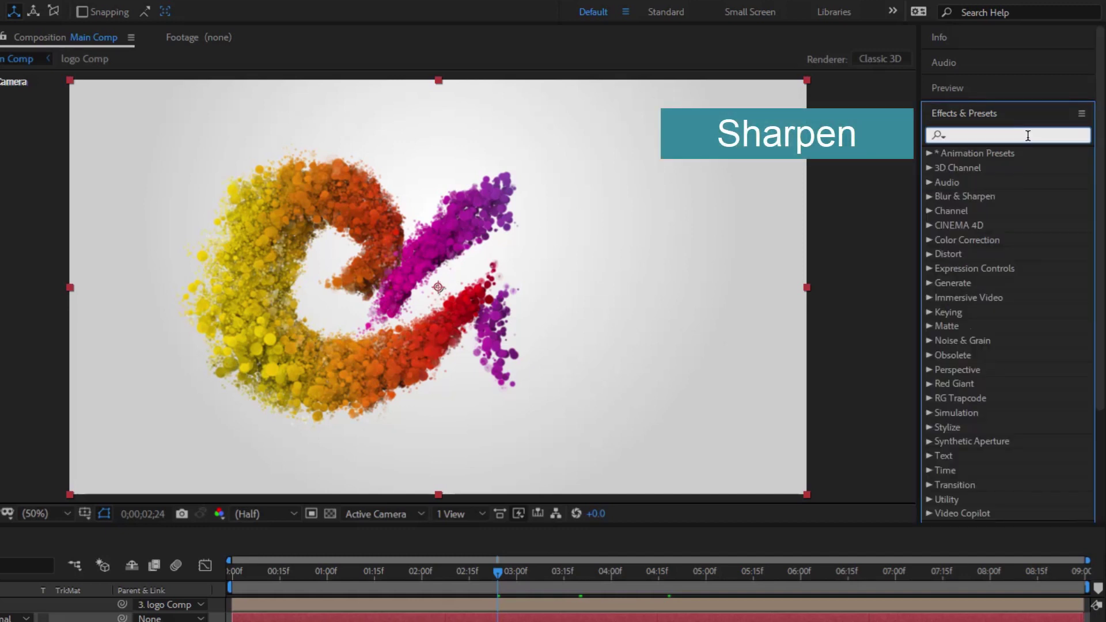
pyautogui.write('Shar')
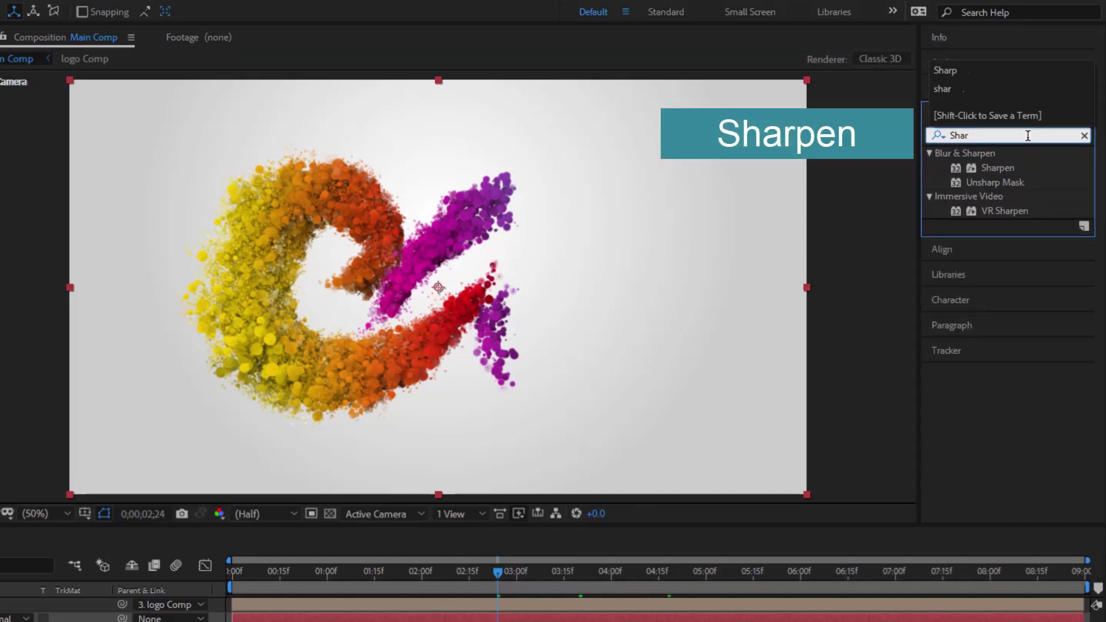
pyautogui.click(993, 167)
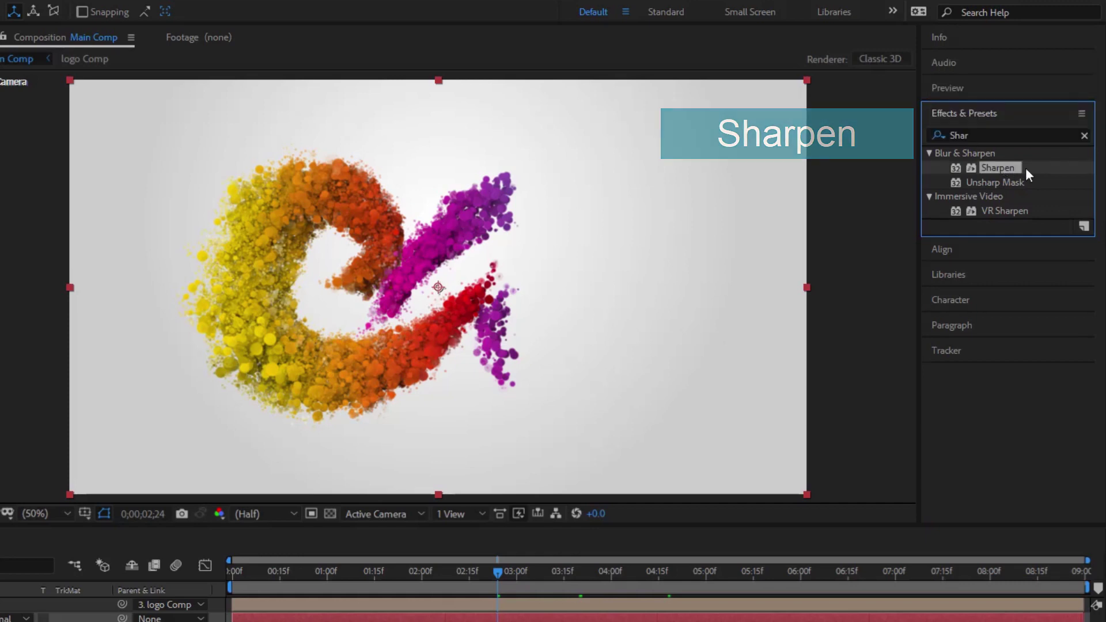
pyautogui.moveTo(1011, 166)
pyautogui.mouseDown()
pyautogui.moveTo(491, 220)
pyautogui.moveTo(527, 209)
pyautogui.mouseUp()
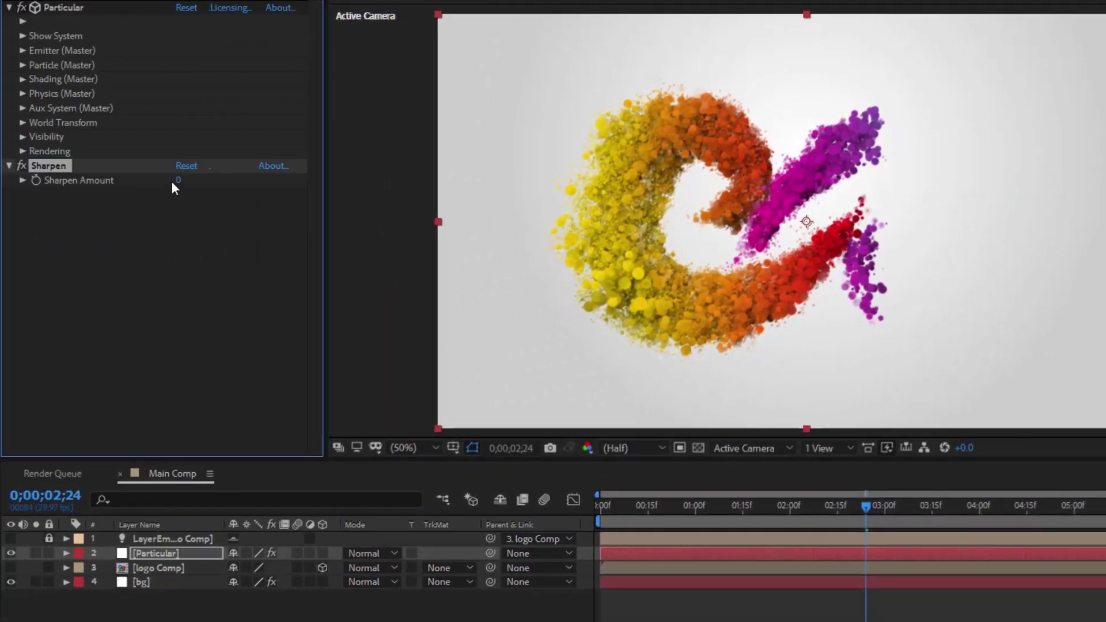
pyautogui.moveTo(178, 180); pyautogui.dragTo(293, 184)
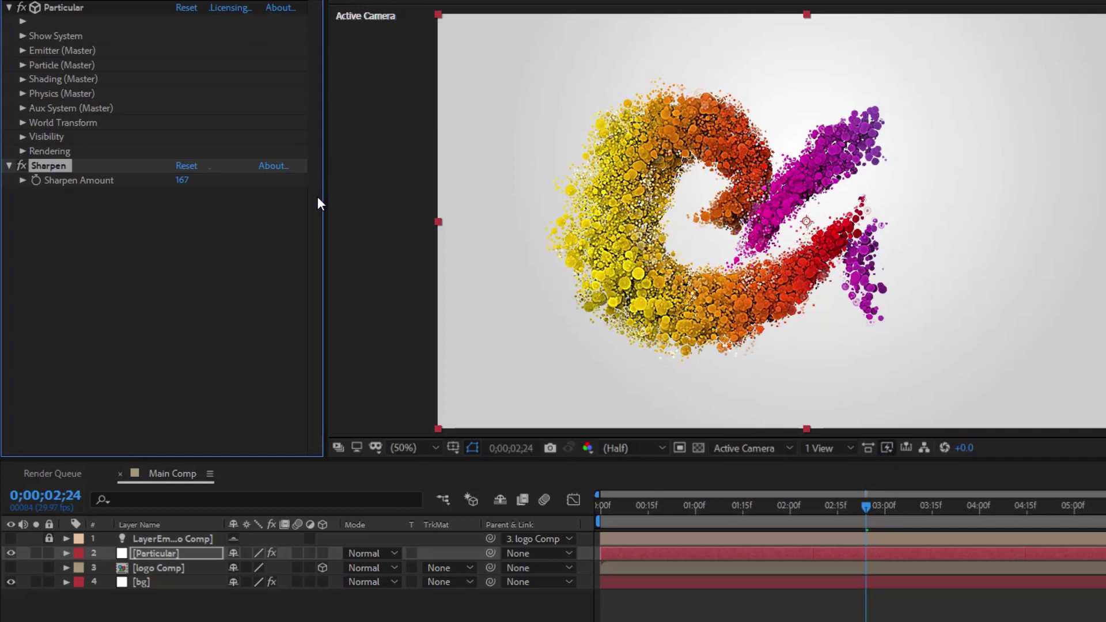
pyautogui.moveTo(187, 180)
pyautogui.mouseDown()
pyautogui.moveTo(208, 200)
pyautogui.moveTo(176, 180)
pyautogui.mouseUp()
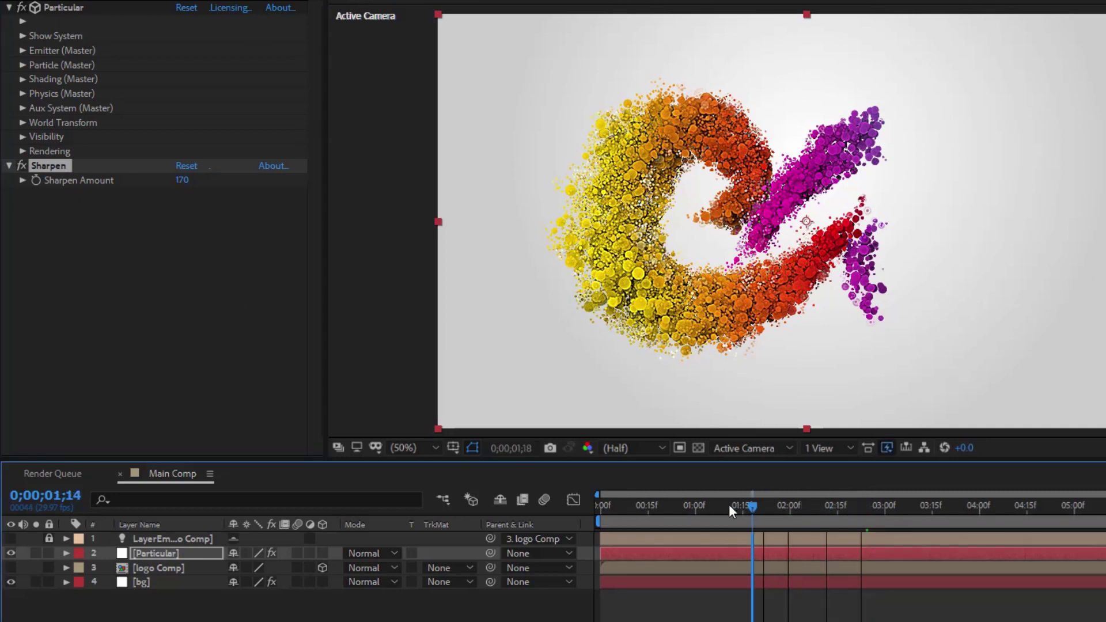
# Preview the animation from the start of the composition.
pyautogui.moveTo(867, 502); pyautogui.dragTo(599, 507)
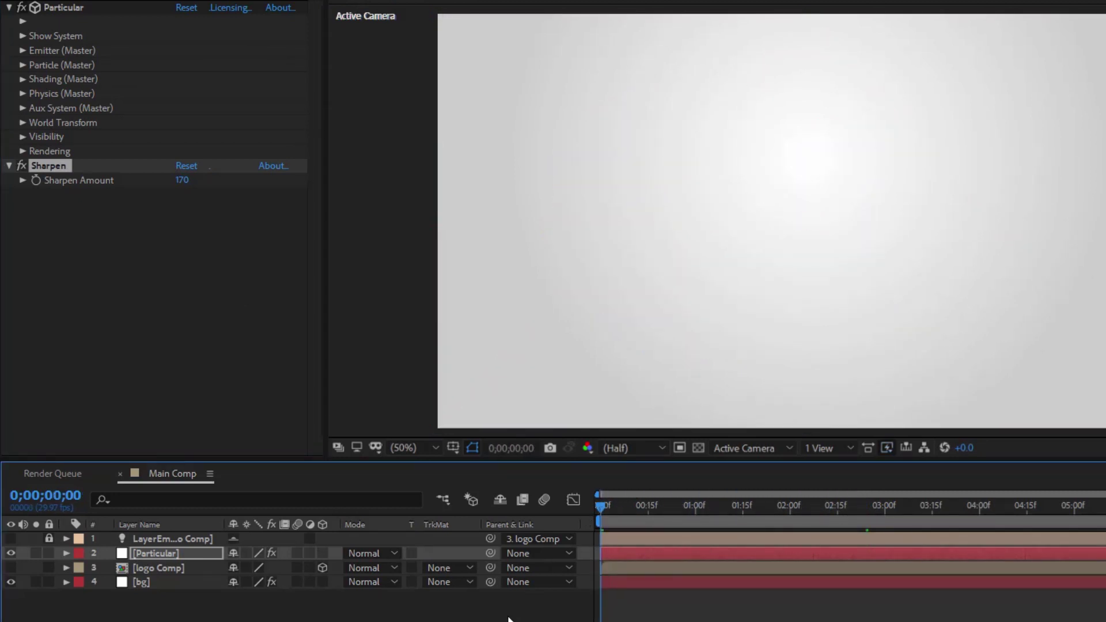
pyautogui.press('space')
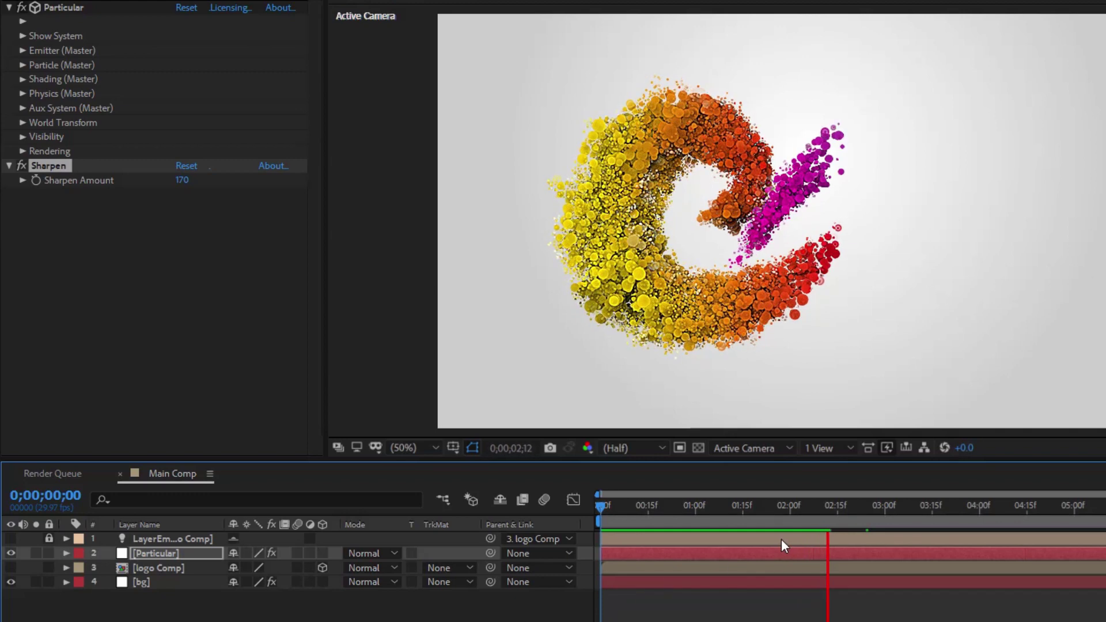
pyautogui.press('space')
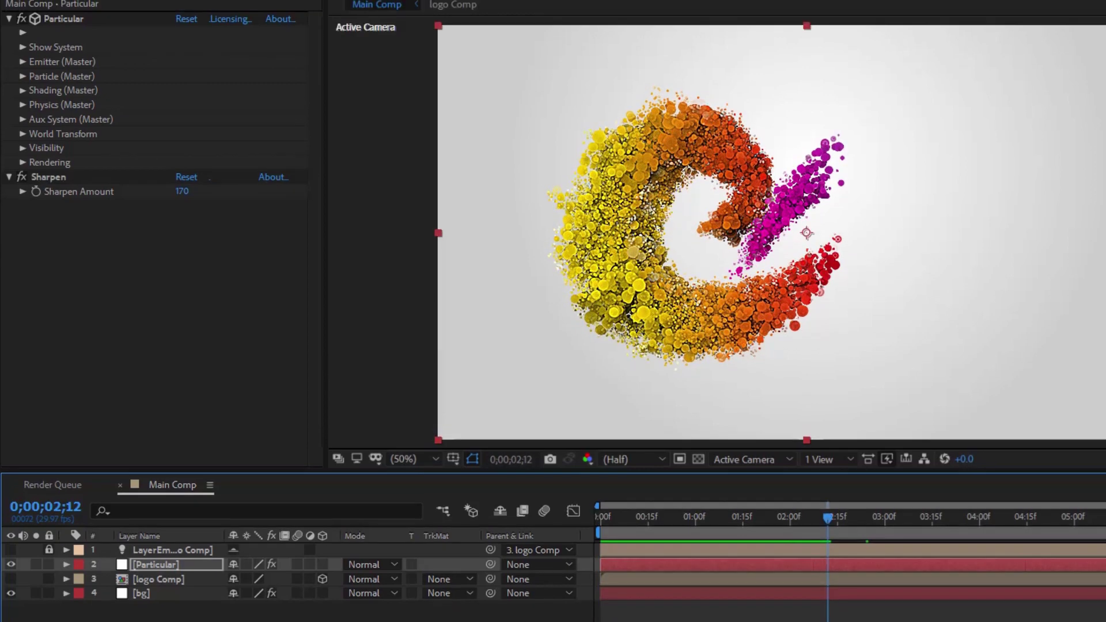
# Add logo_t.png from the Project panel to Main Comp as a layer.
pyautogui.click(9, 64)
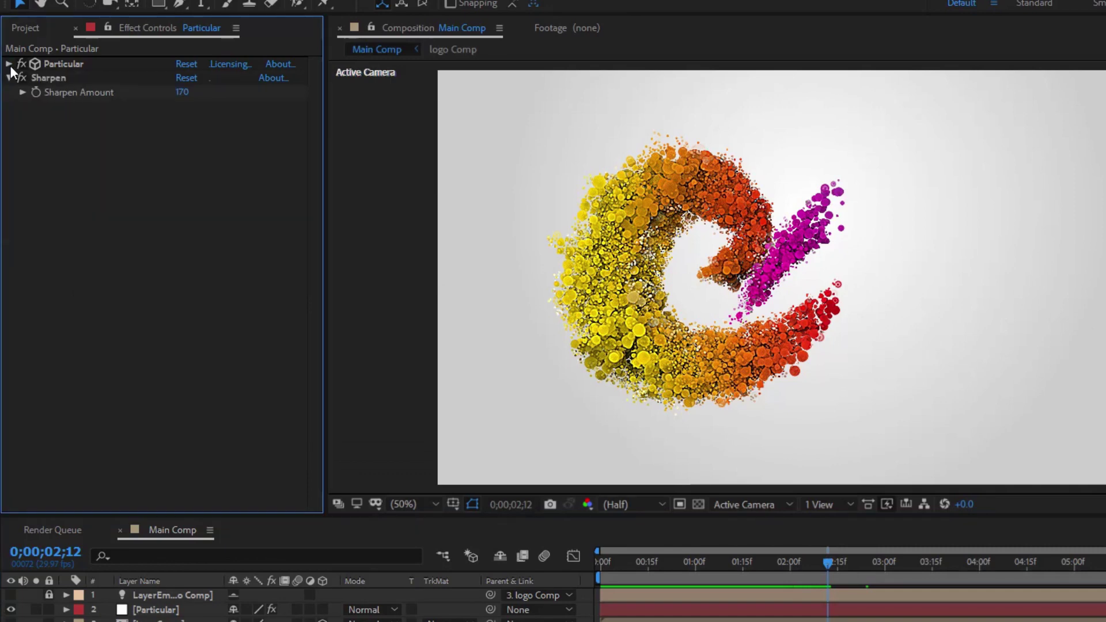
pyautogui.click(26, 28)
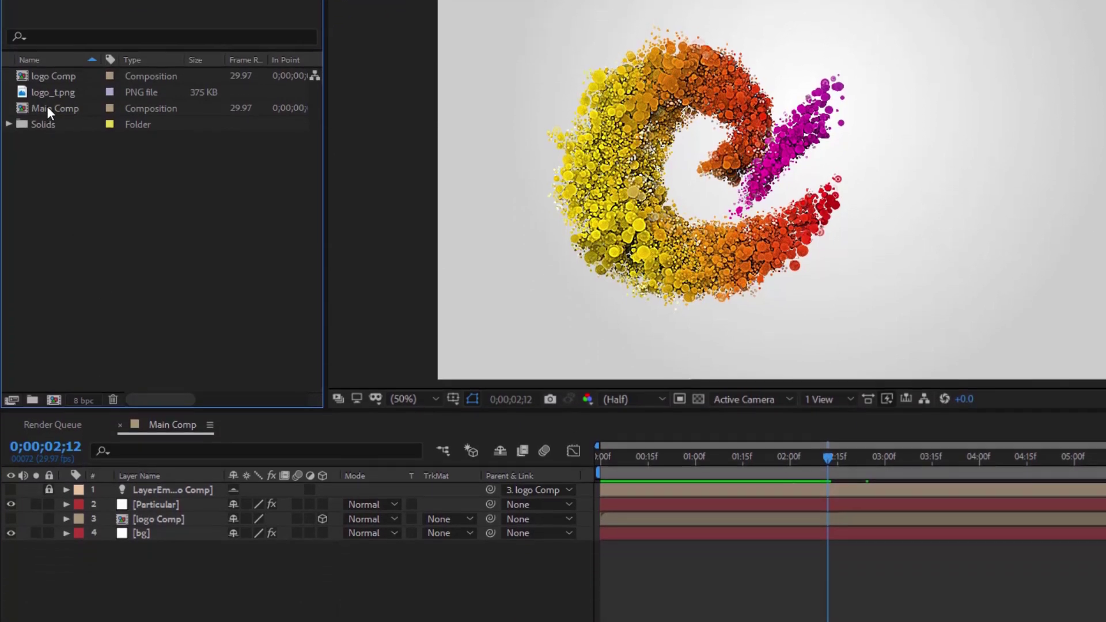
pyautogui.moveTo(46, 85)
pyautogui.mouseDown()
pyautogui.moveTo(101, 561)
pyautogui.moveTo(122, 521)
pyautogui.mouseUp()
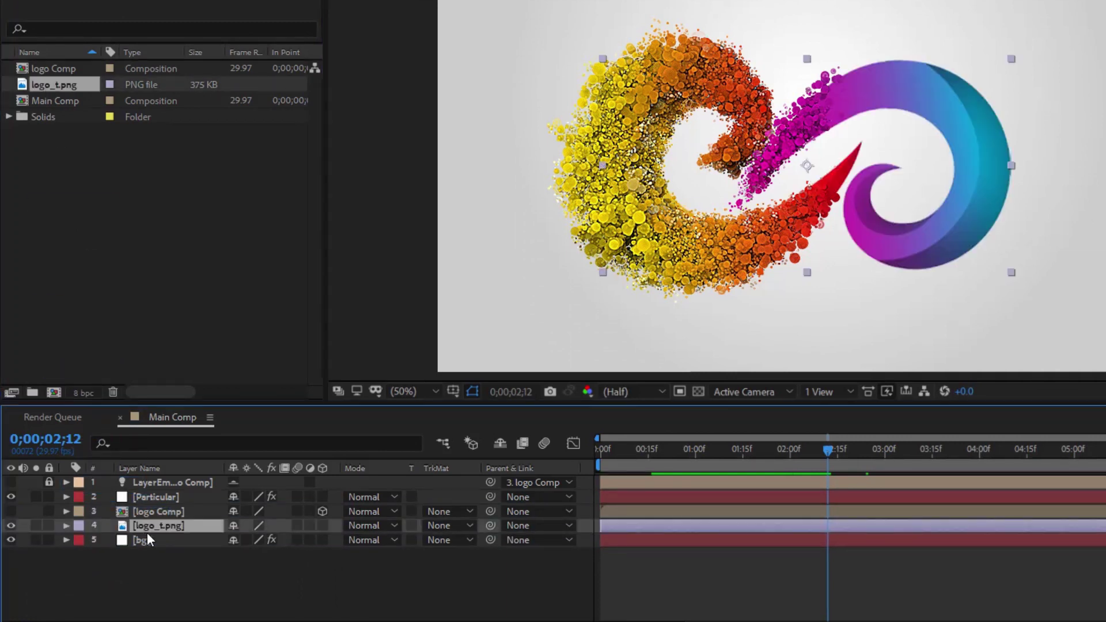
# Scale the logo_t.png layer to 110%.
pyautogui.press('s')
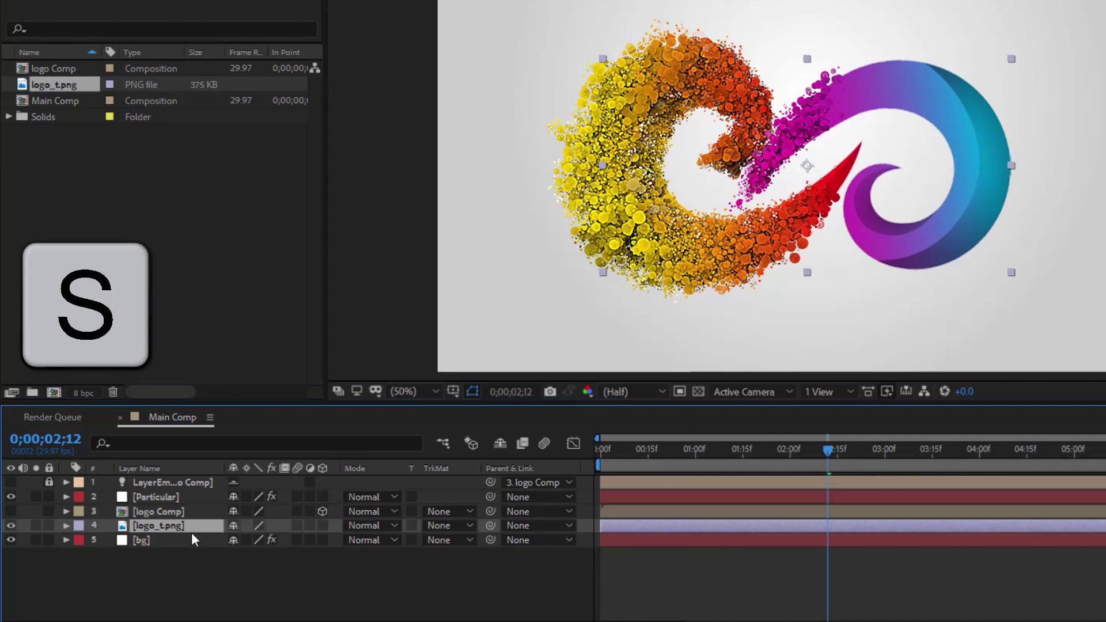
pyautogui.click(255, 540)
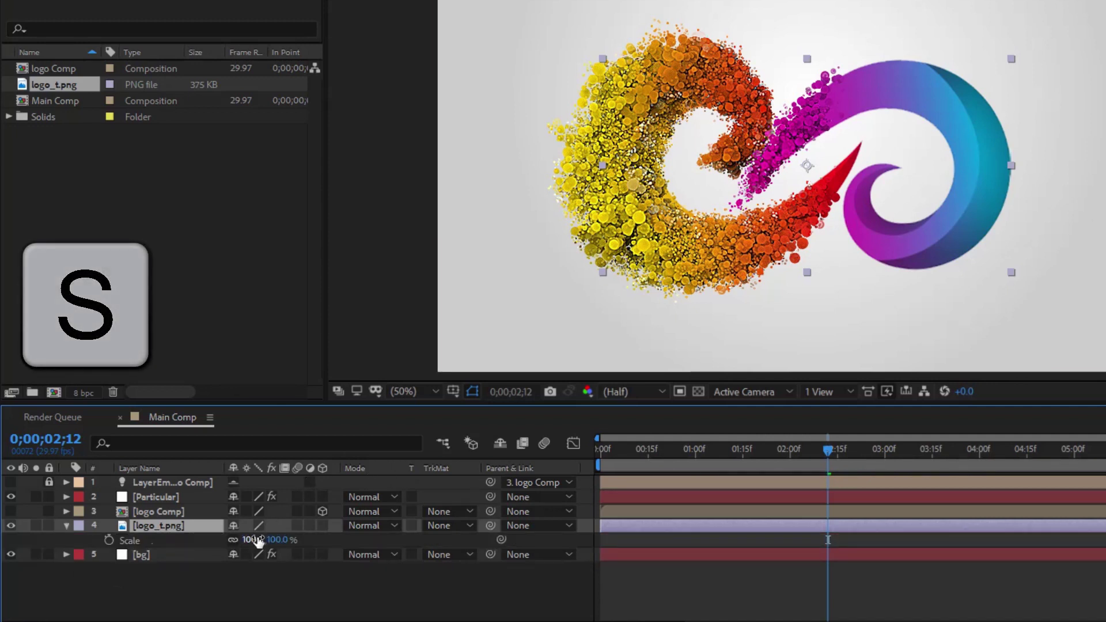
pyautogui.write('110')
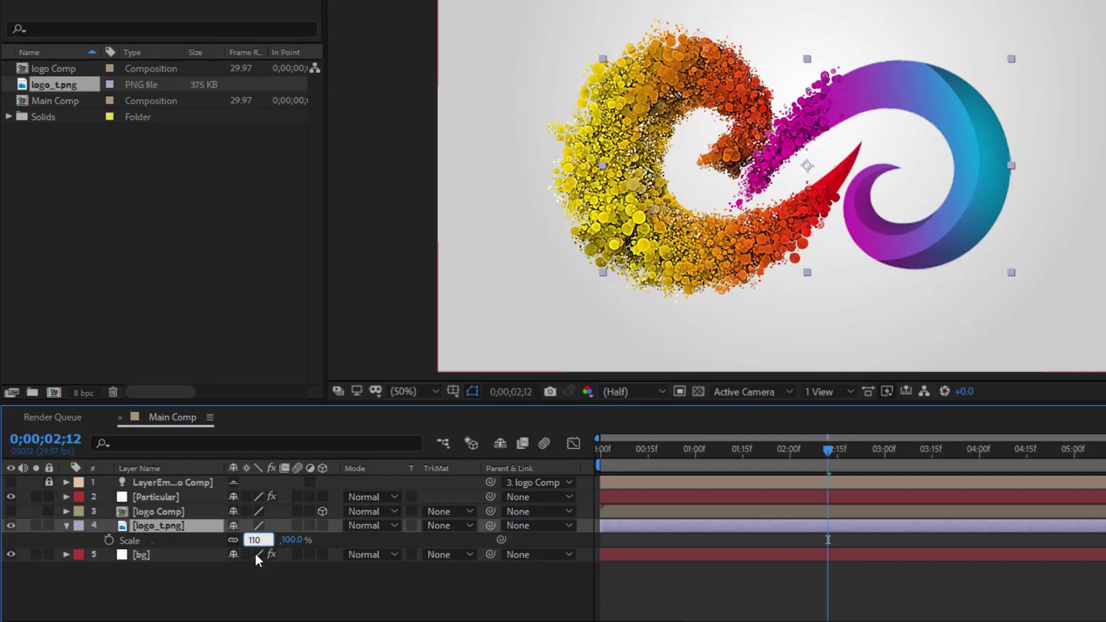
pyautogui.press('Return')
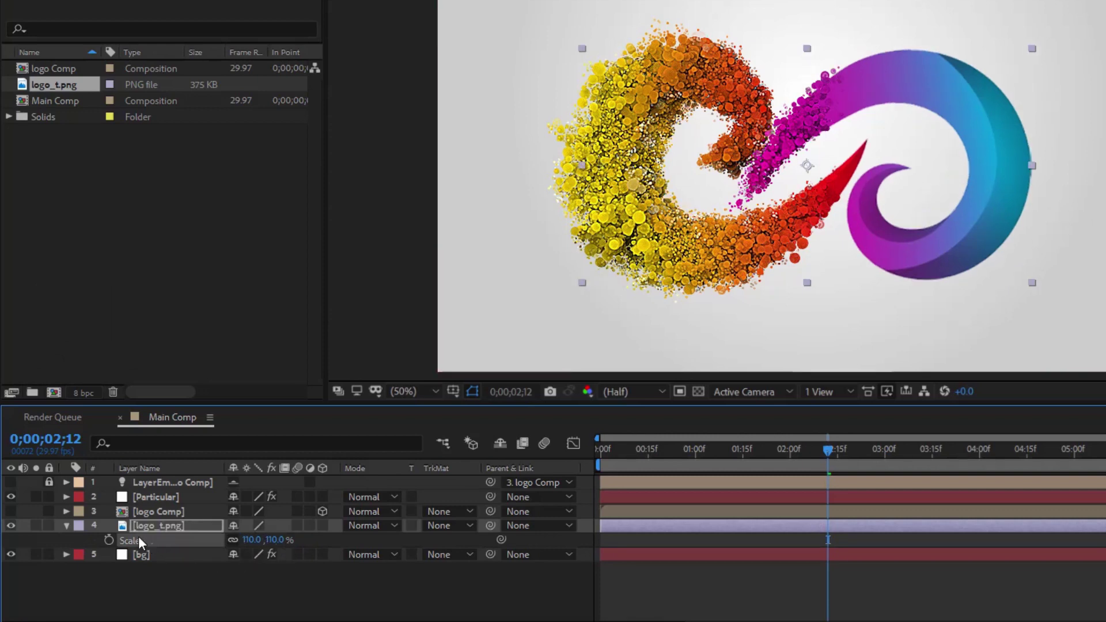
pyautogui.click(67, 526)
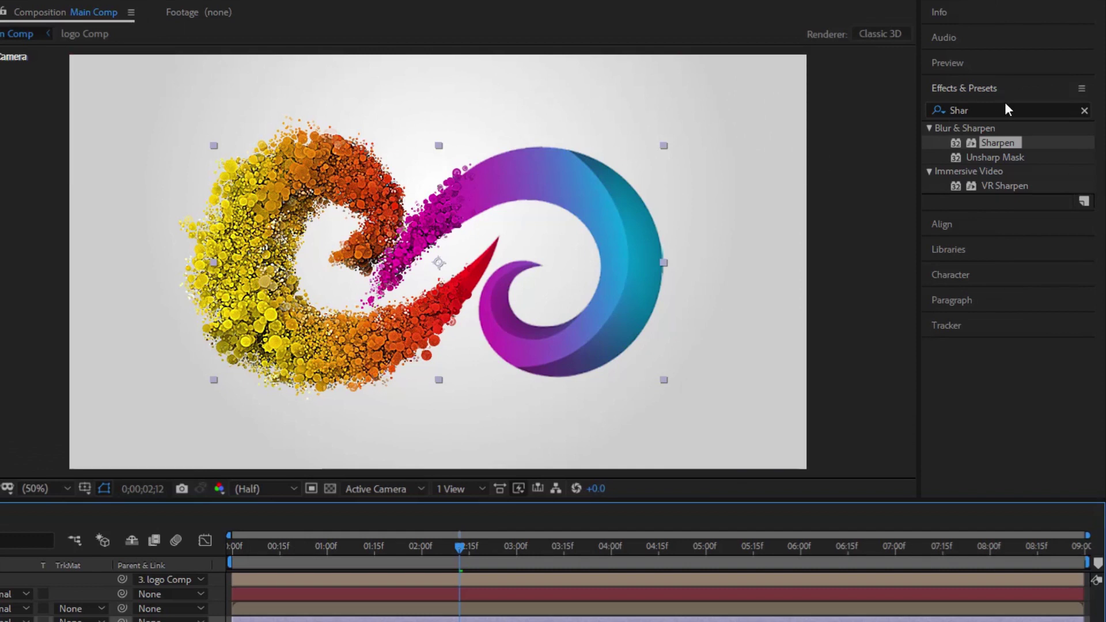
pyautogui.write('Shar')
# Search Effects & Presets for 'Linea' and apply Linear Wipe to the logo_t.png layer.
pyautogui.click(984, 109)
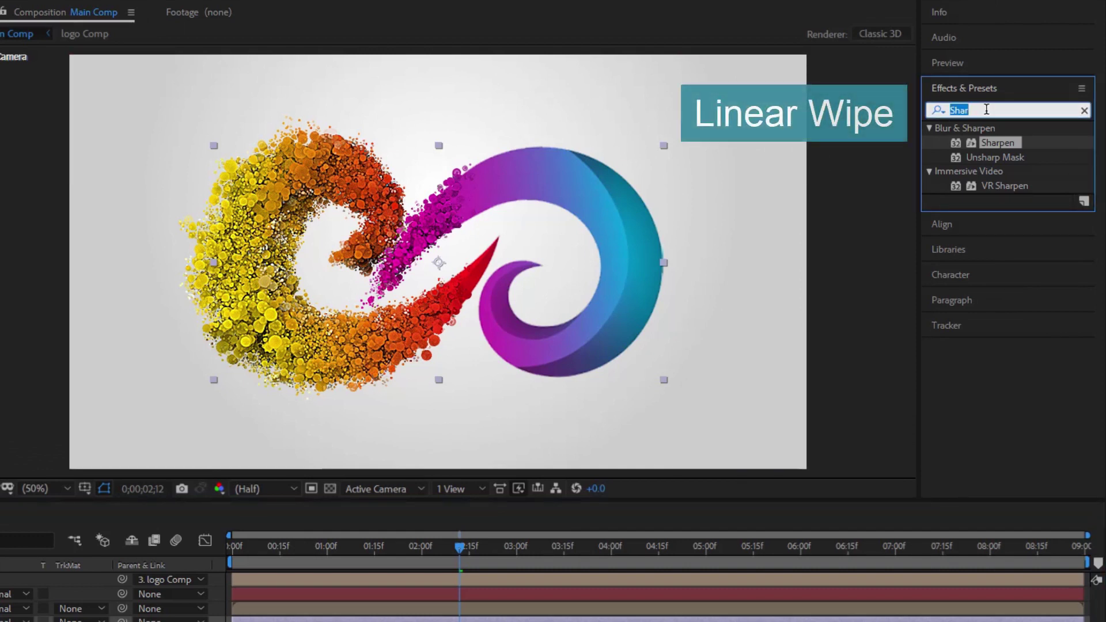
pyautogui.write('L')
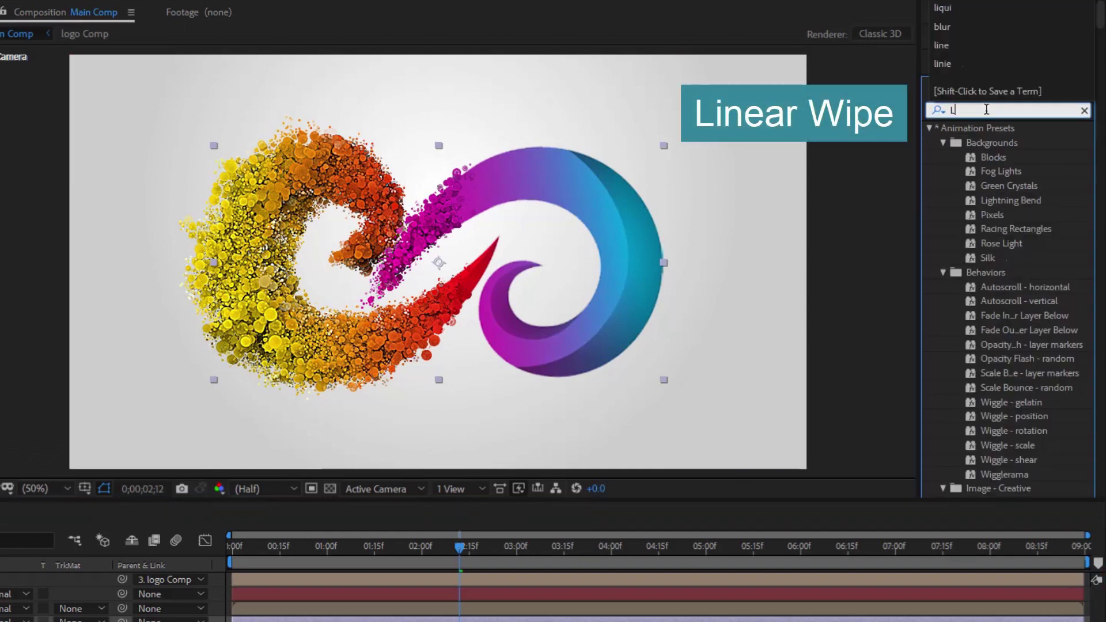
pyautogui.write('ine')
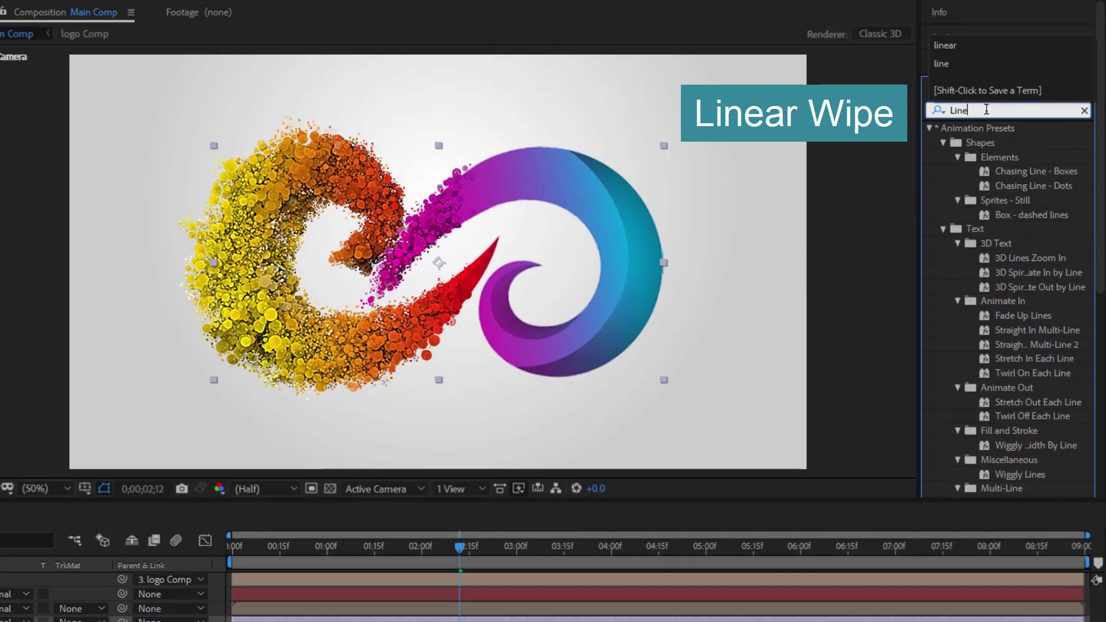
pyautogui.write('a')
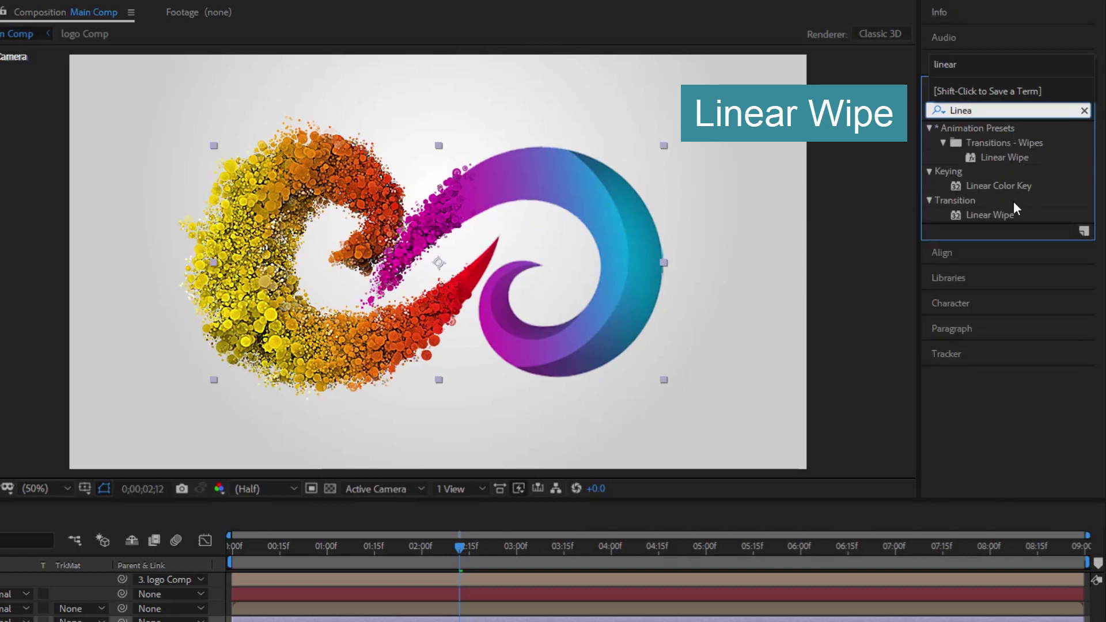
pyautogui.moveTo(993, 214); pyautogui.dragTo(648, 306)
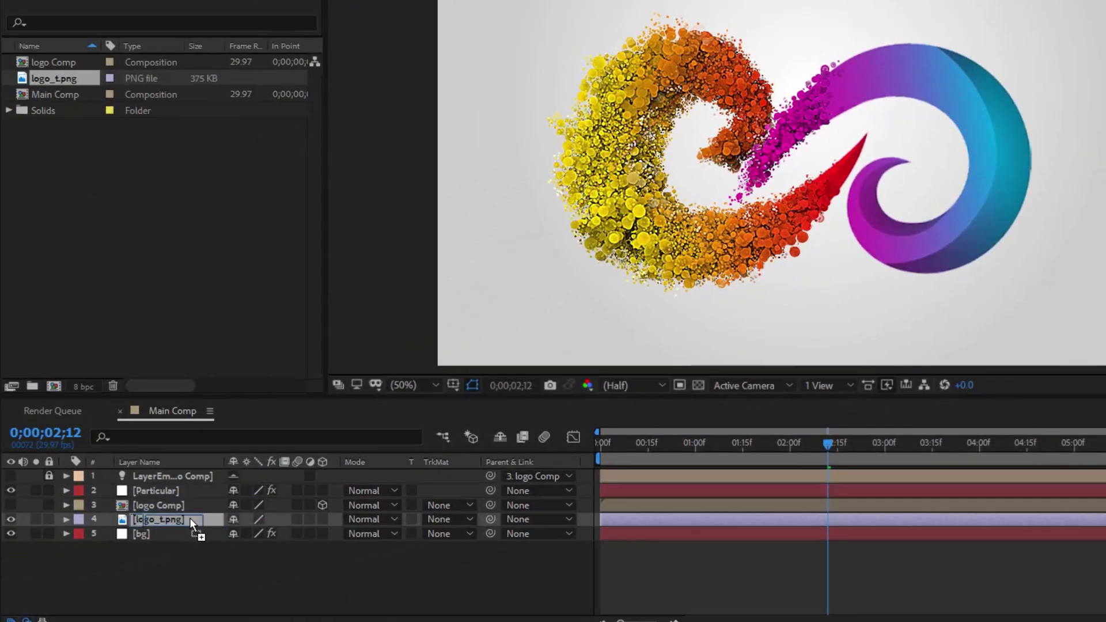
pyautogui.moveTo(943, 223); pyautogui.dragTo(185, 518)
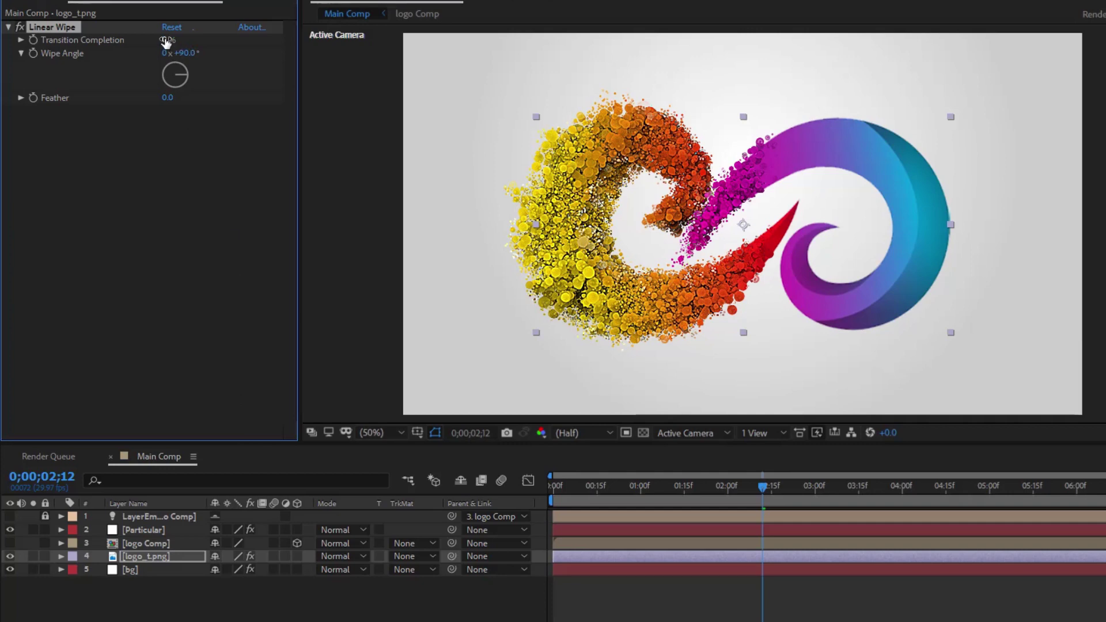
# Test the wipe direction and set the Linear Wipe angle to 270°.
pyautogui.moveTo(169, 40); pyautogui.dragTo(267, 53)
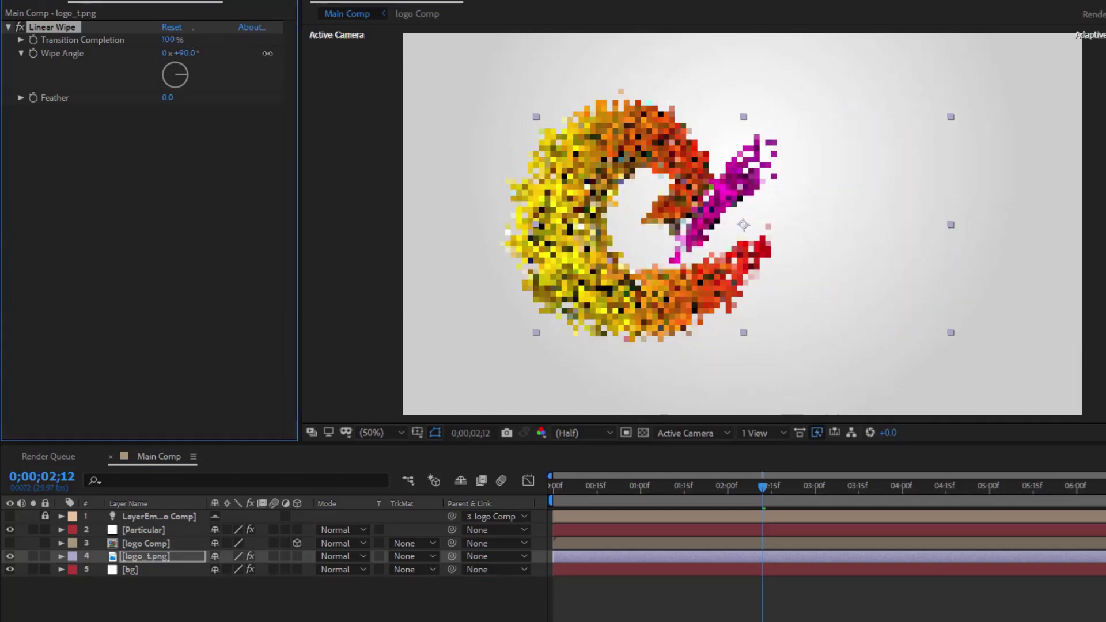
pyautogui.moveTo(267, 53); pyautogui.dragTo(247, 53)
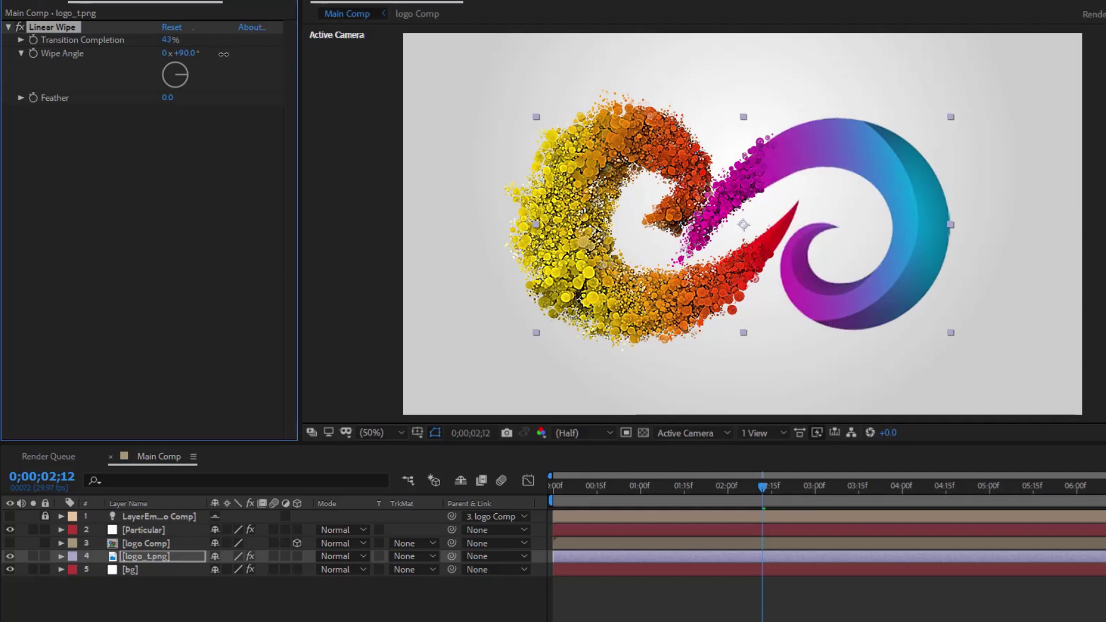
pyautogui.click(185, 54)
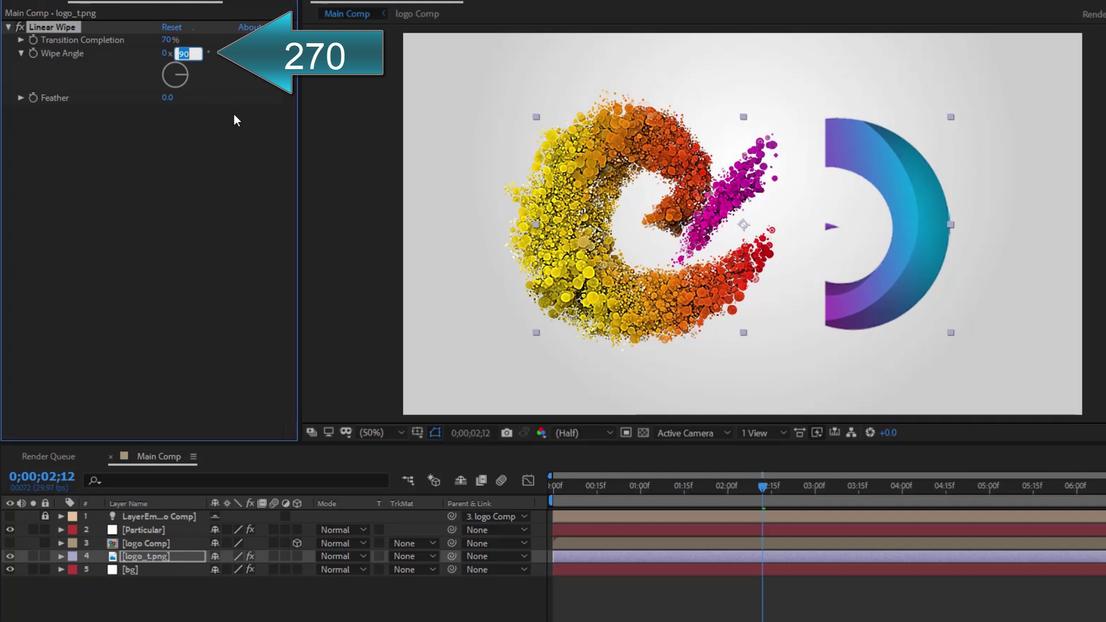
pyautogui.write('270')
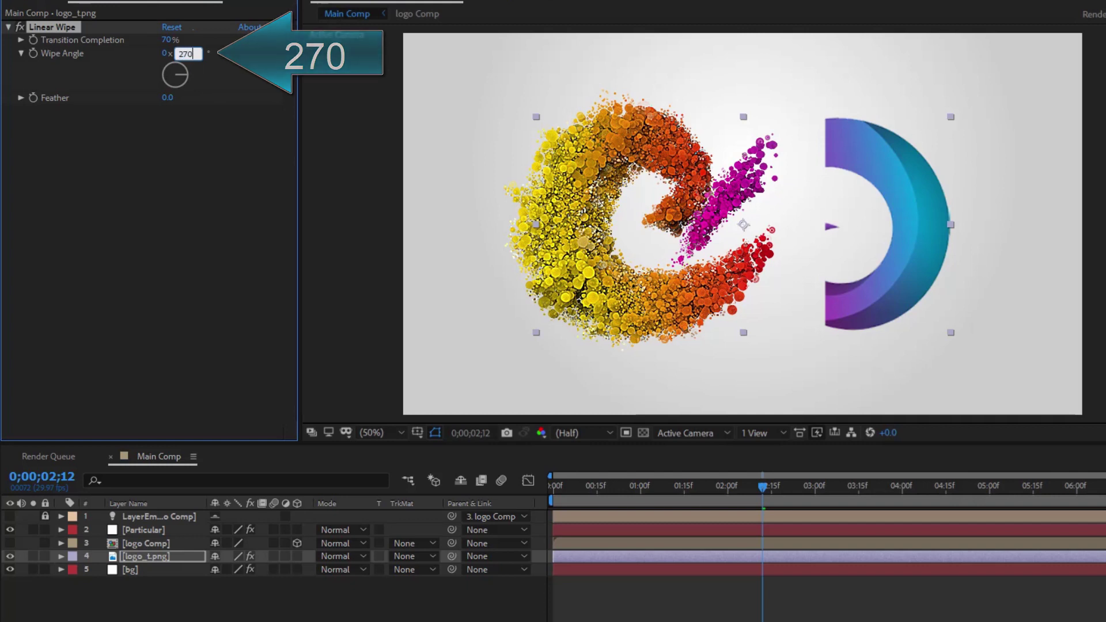
pyautogui.press('Return')
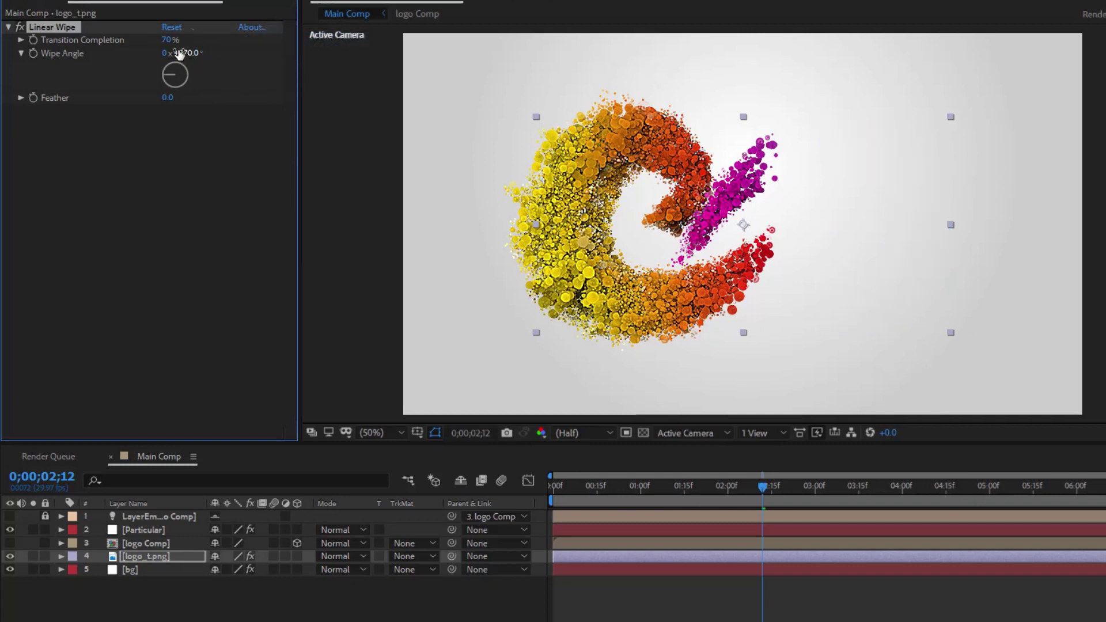
pyautogui.moveTo(223, 39)
pyautogui.mouseDown()
pyautogui.moveTo(127, 58)
pyautogui.moveTo(157, 57)
pyautogui.mouseUp()
# Keyframe Transition Completion at 100% at 0;00;01;08.
pyautogui.moveTo(763, 491); pyautogui.dragTo(680, 496)
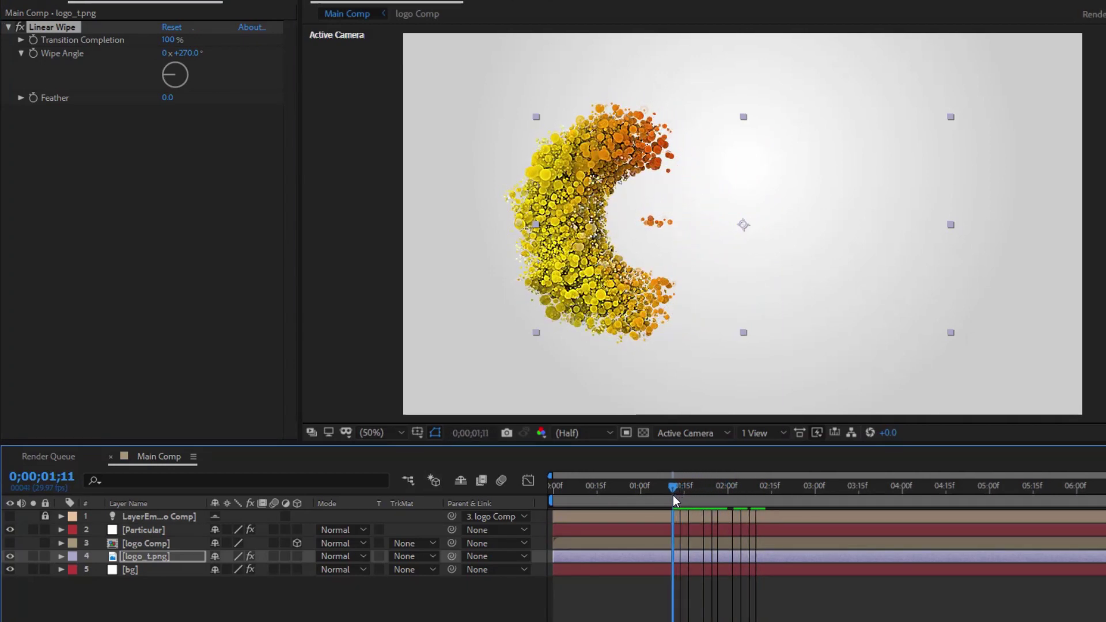
pyautogui.moveTo(680, 495); pyautogui.dragTo(663, 496)
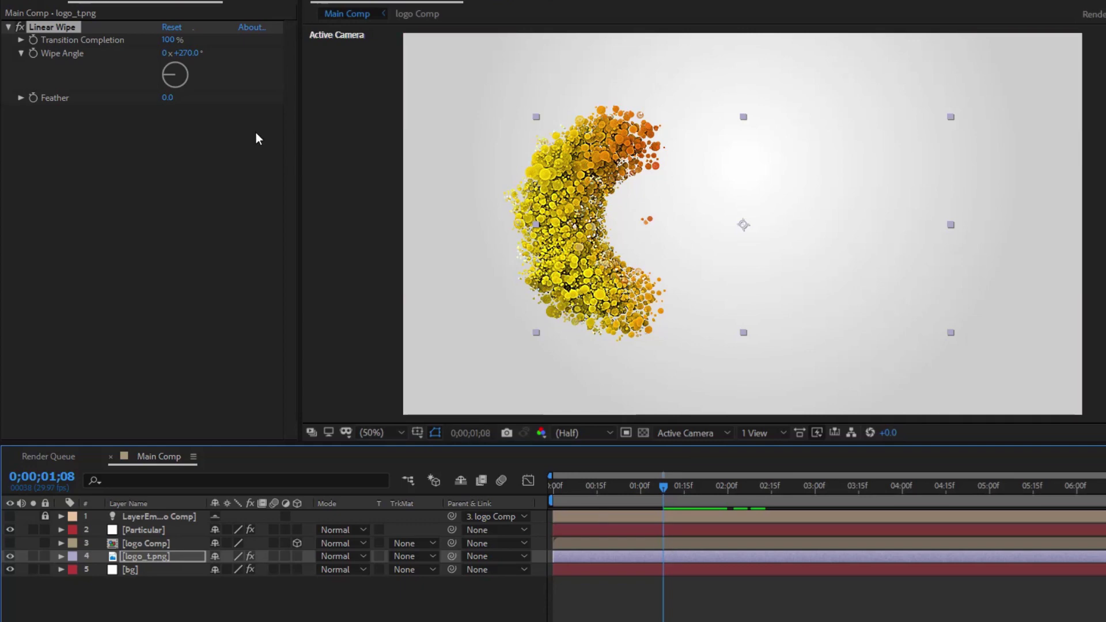
pyautogui.click(33, 40)
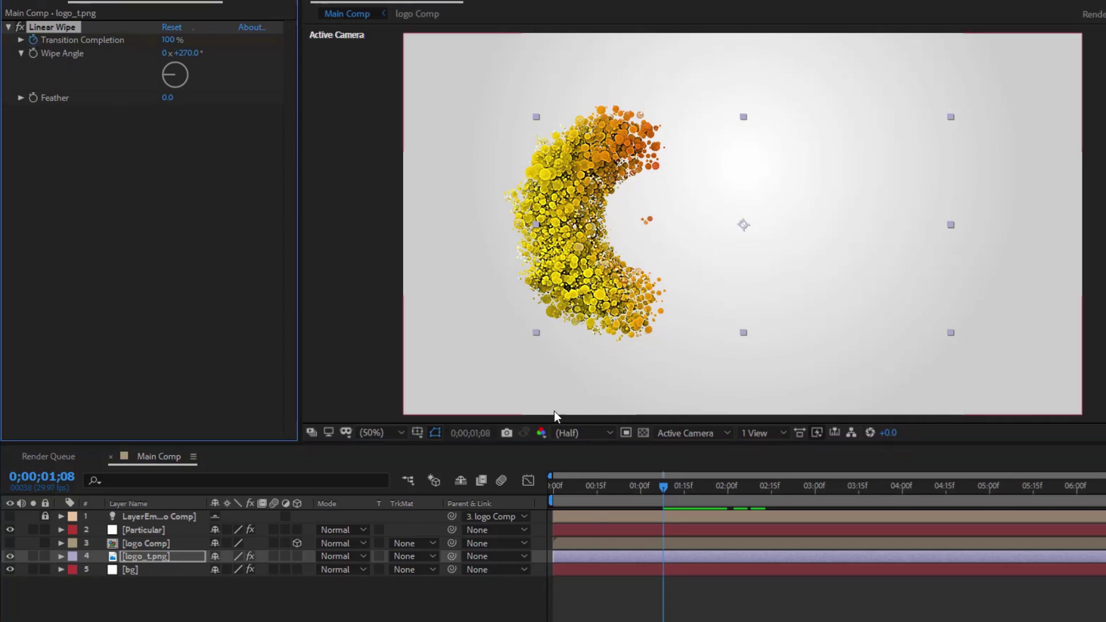
pyautogui.moveTo(663, 486); pyautogui.dragTo(939, 493)
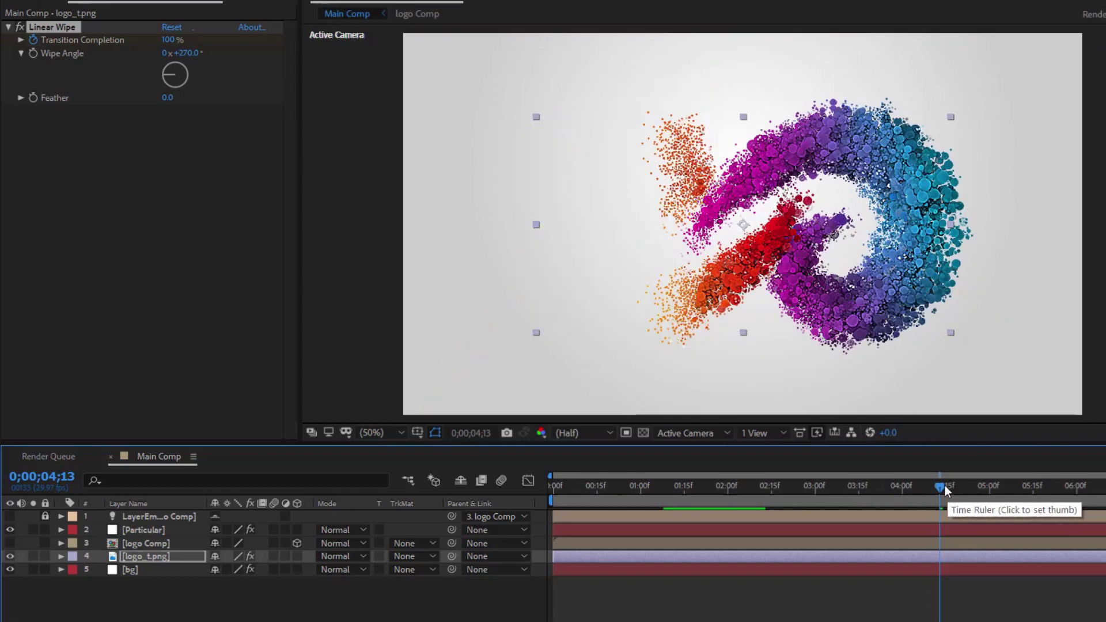
# At 0;00;05;00, keyframe Transition Completion at 0%.
pyautogui.moveTo(942, 488); pyautogui.dragTo(989, 488)
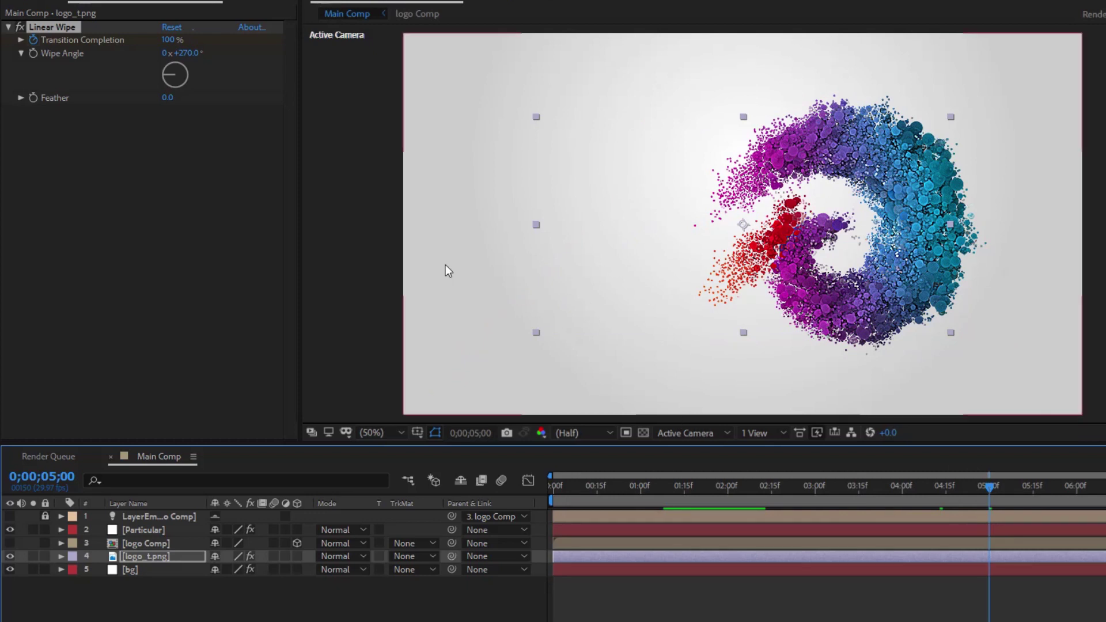
pyautogui.click(168, 42)
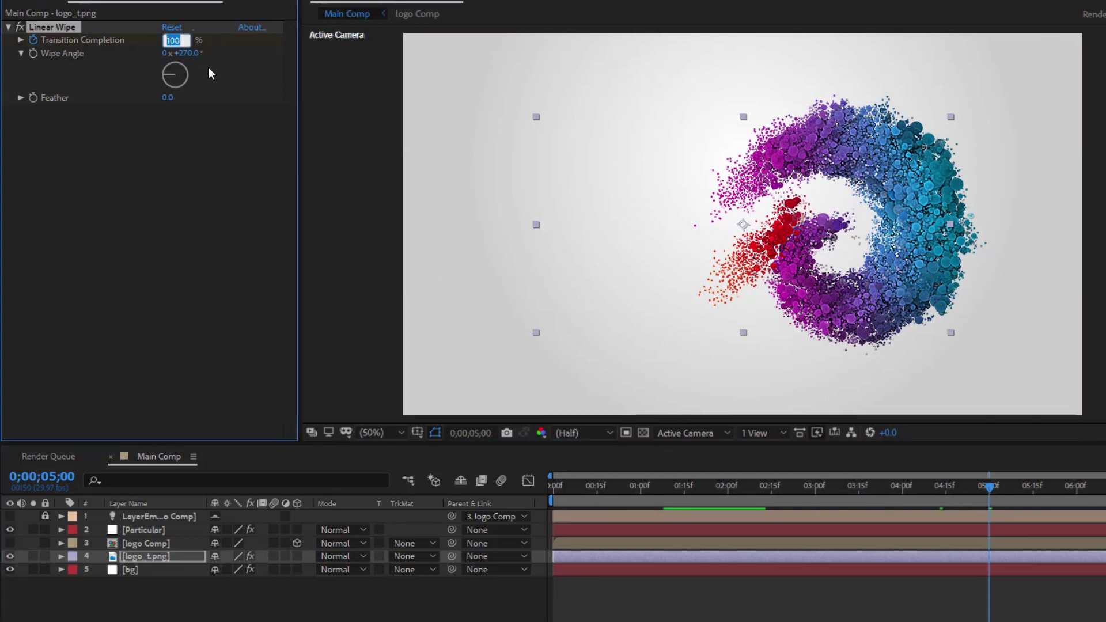
pyautogui.write('0')
pyautogui.press('Return')
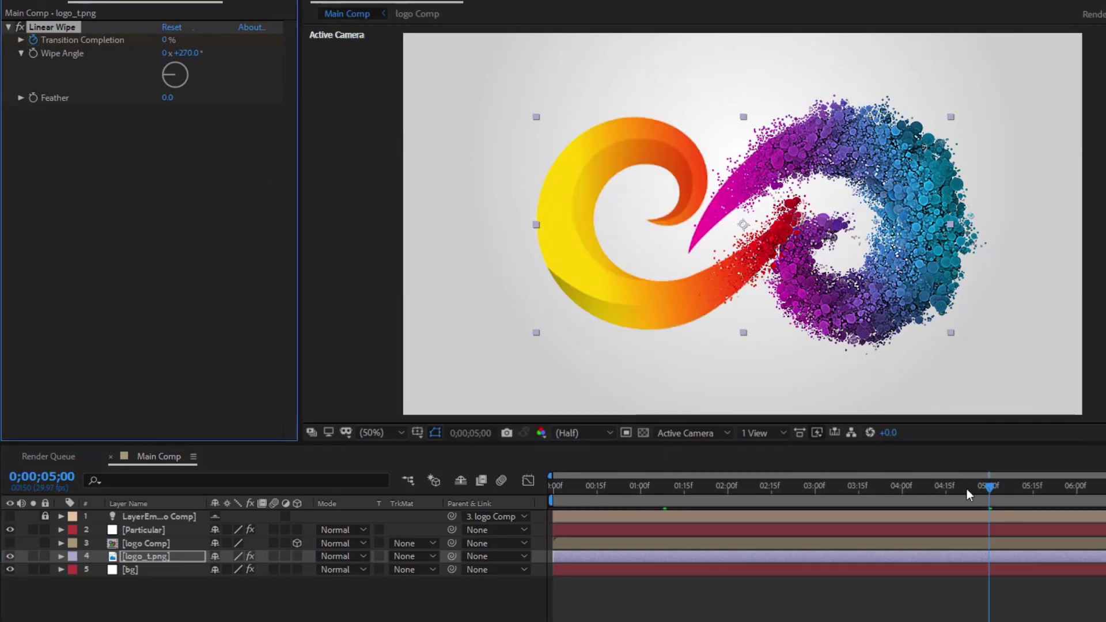
# Scrub back to the start, deselect the layers and preview the wipe animation.
pyautogui.moveTo(991, 490); pyautogui.dragTo(761, 511)
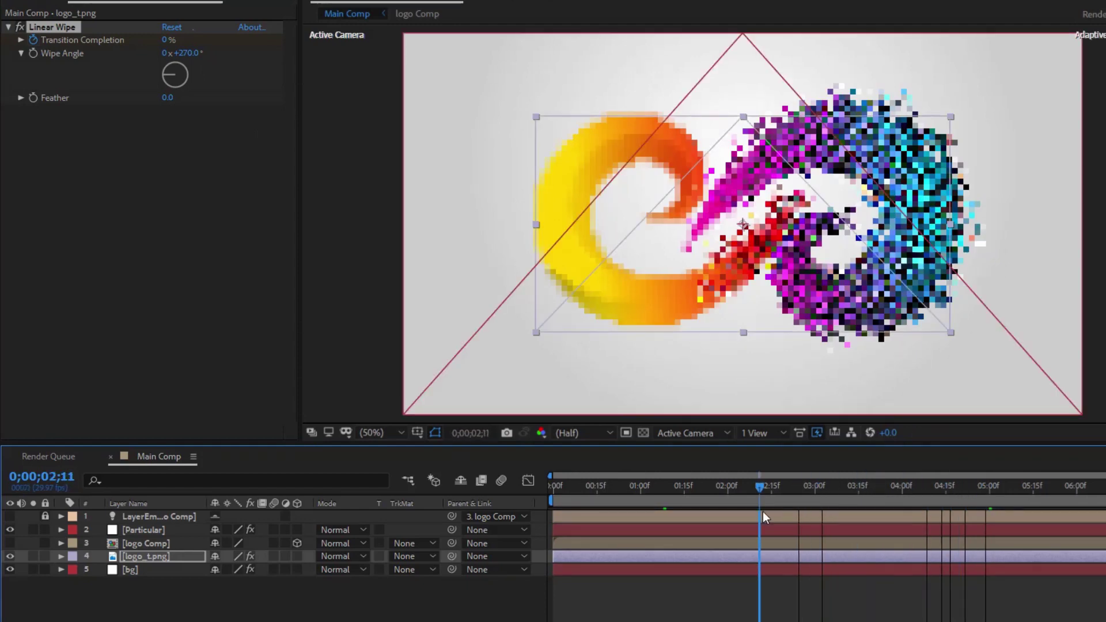
pyautogui.moveTo(762, 487); pyautogui.dragTo(559, 509)
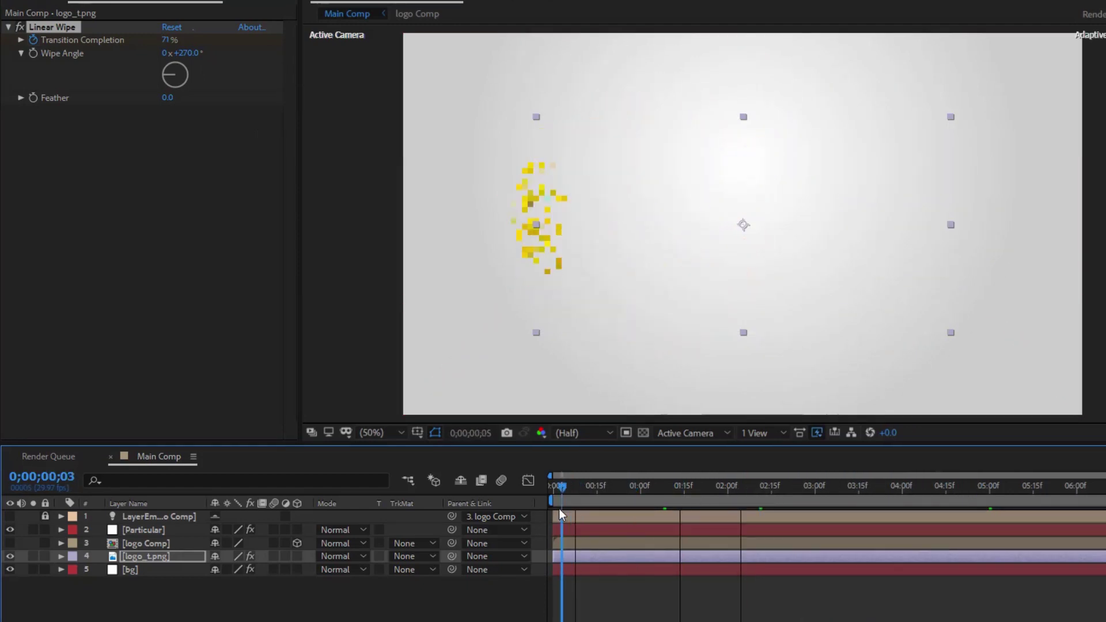
pyautogui.click(302, 601)
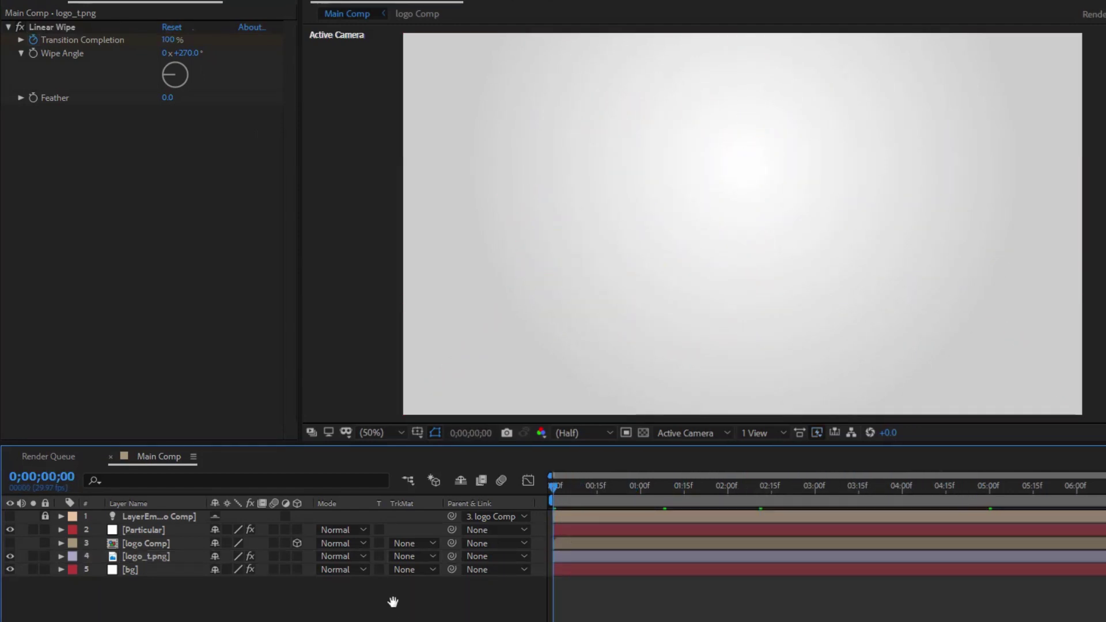
pyautogui.press('space')
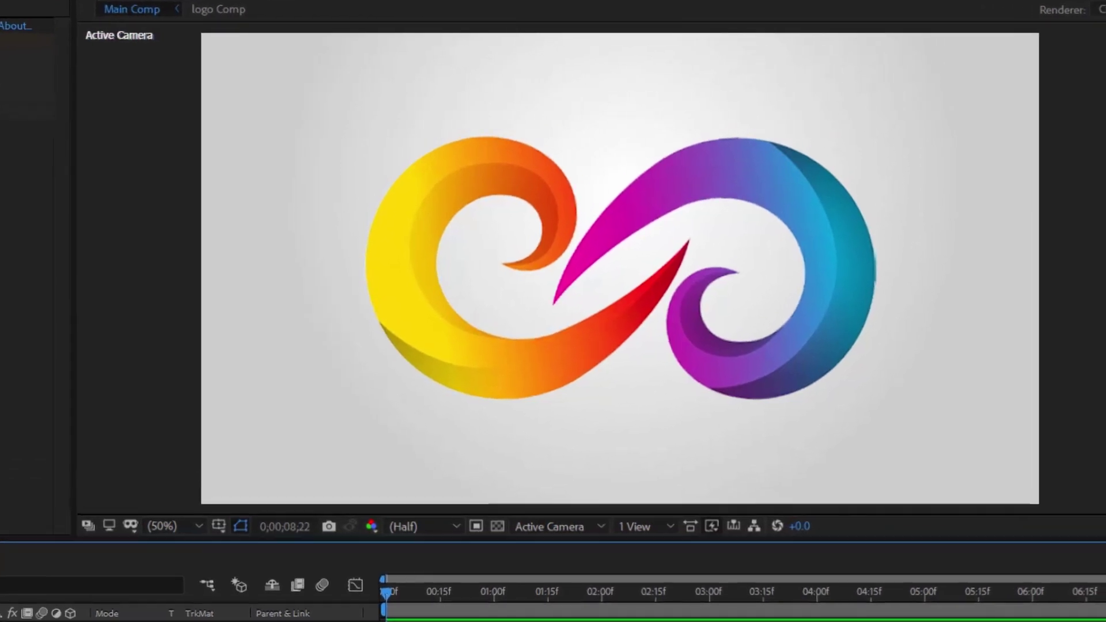
pyautogui.press('space')
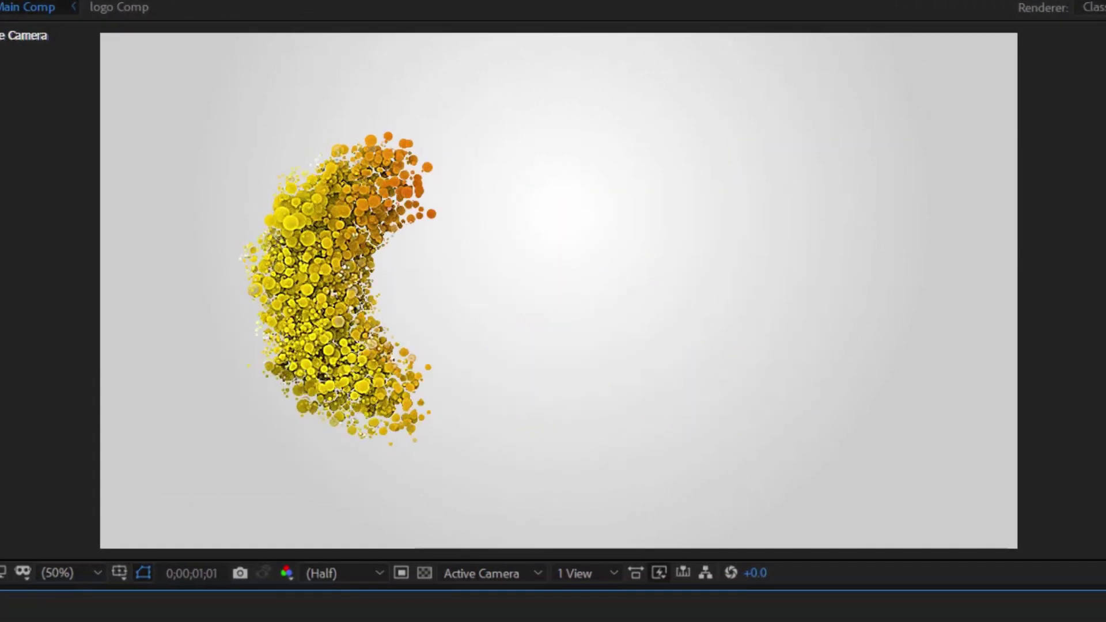